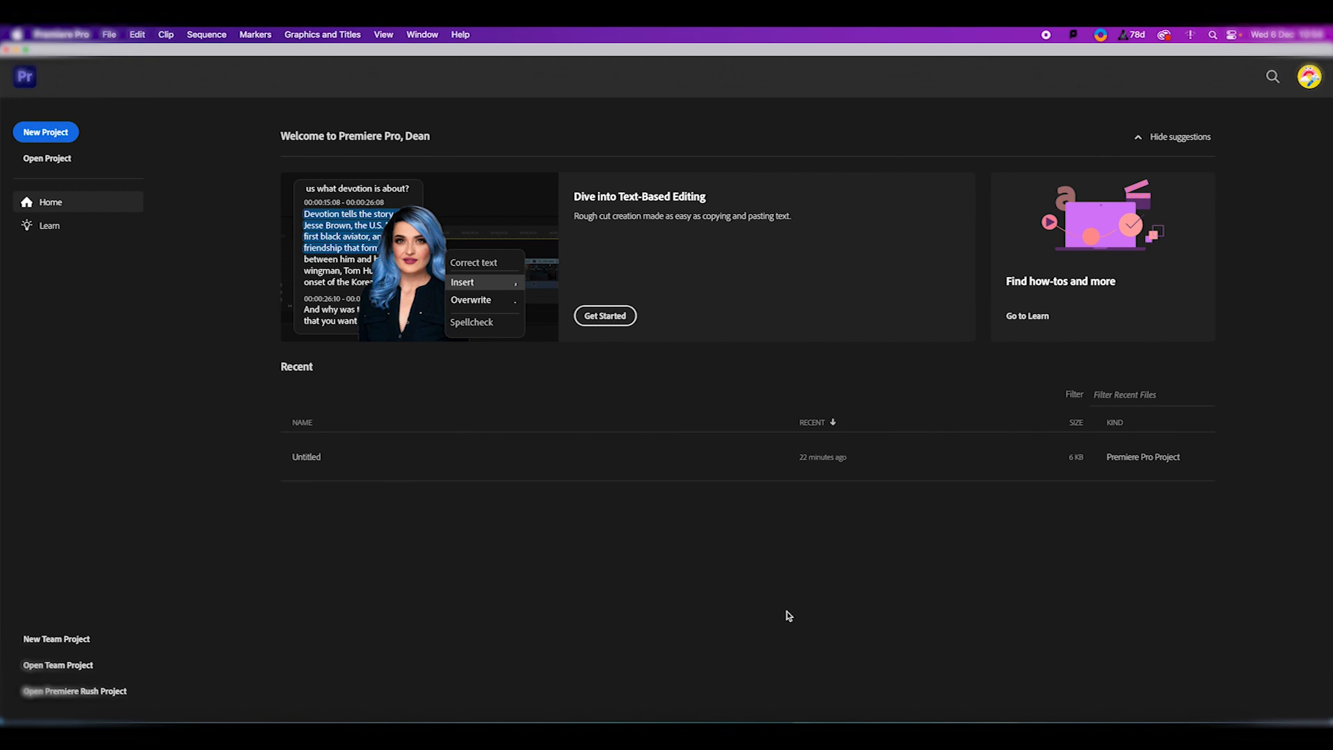
# Step: Create a new project named Coffee Ad, saved in the editing project folder on the Desktop
pyautogui.click(48, 135)
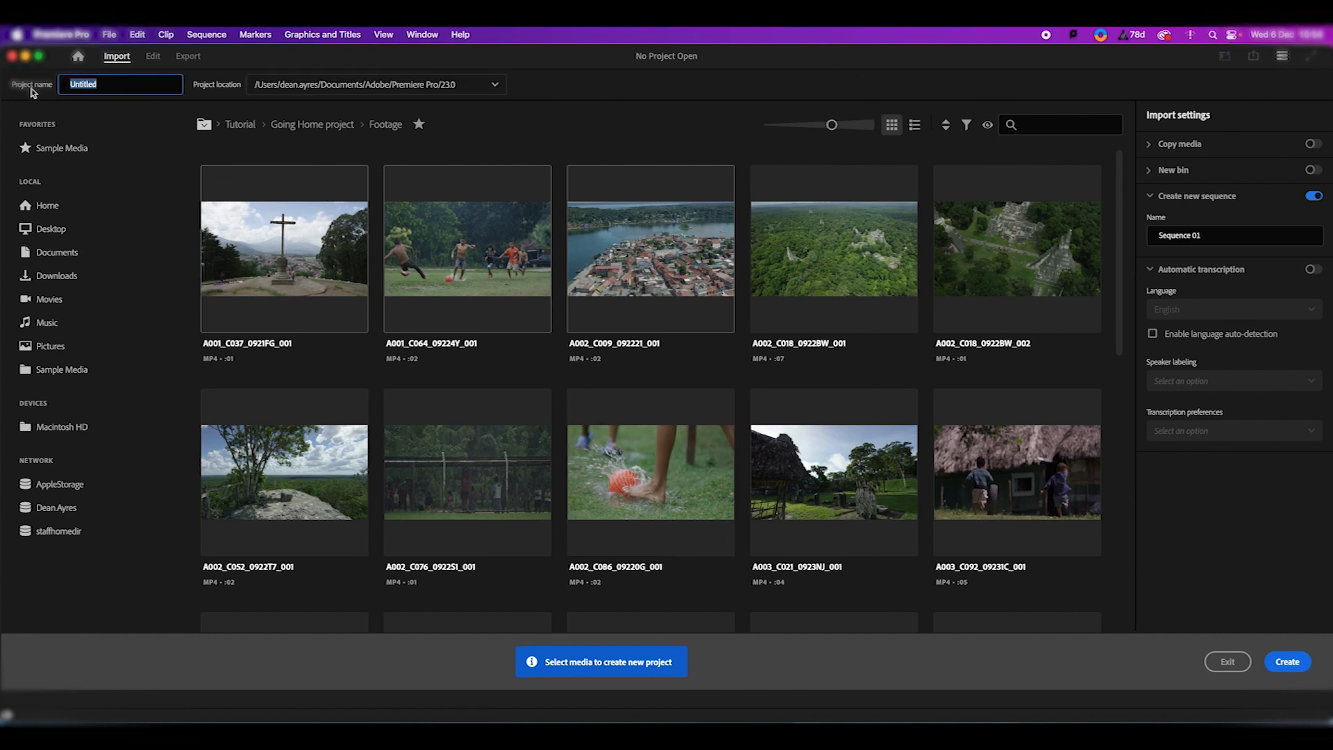
pyautogui.write('Coffee Ad')
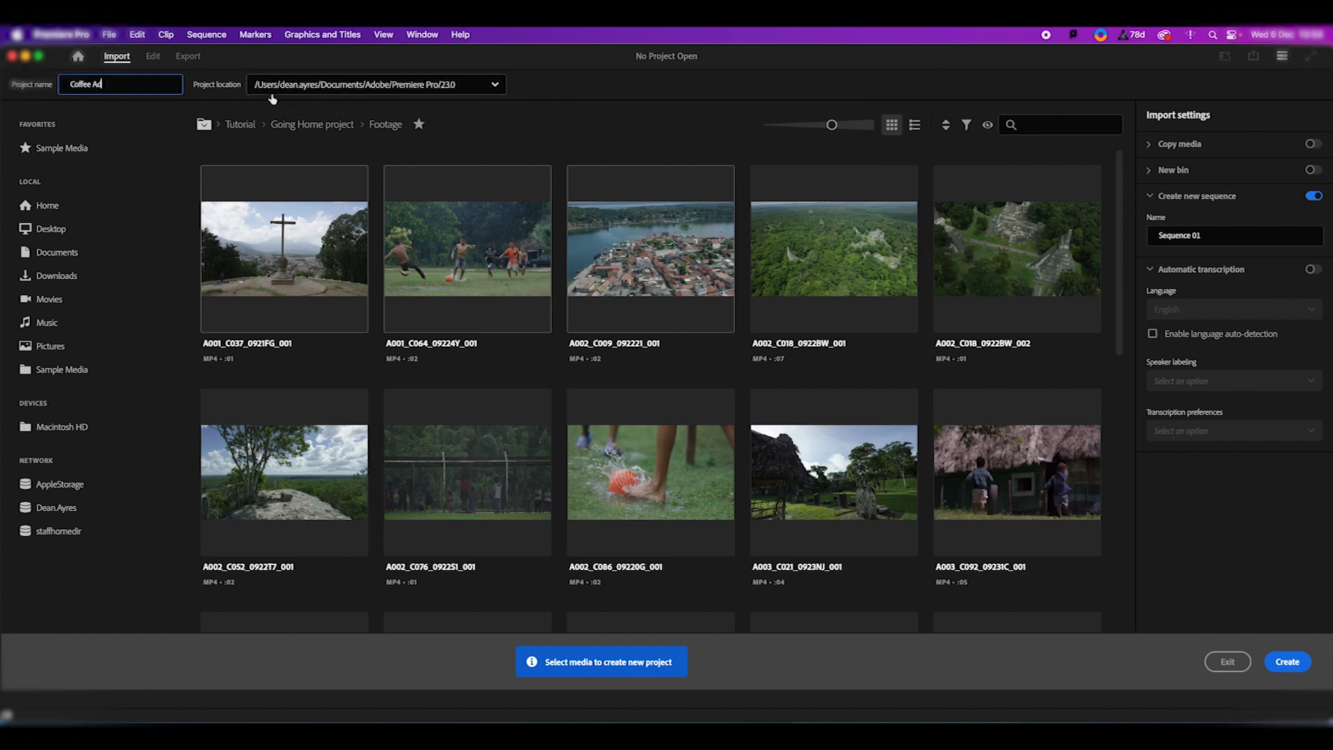
pyautogui.click(496, 86)
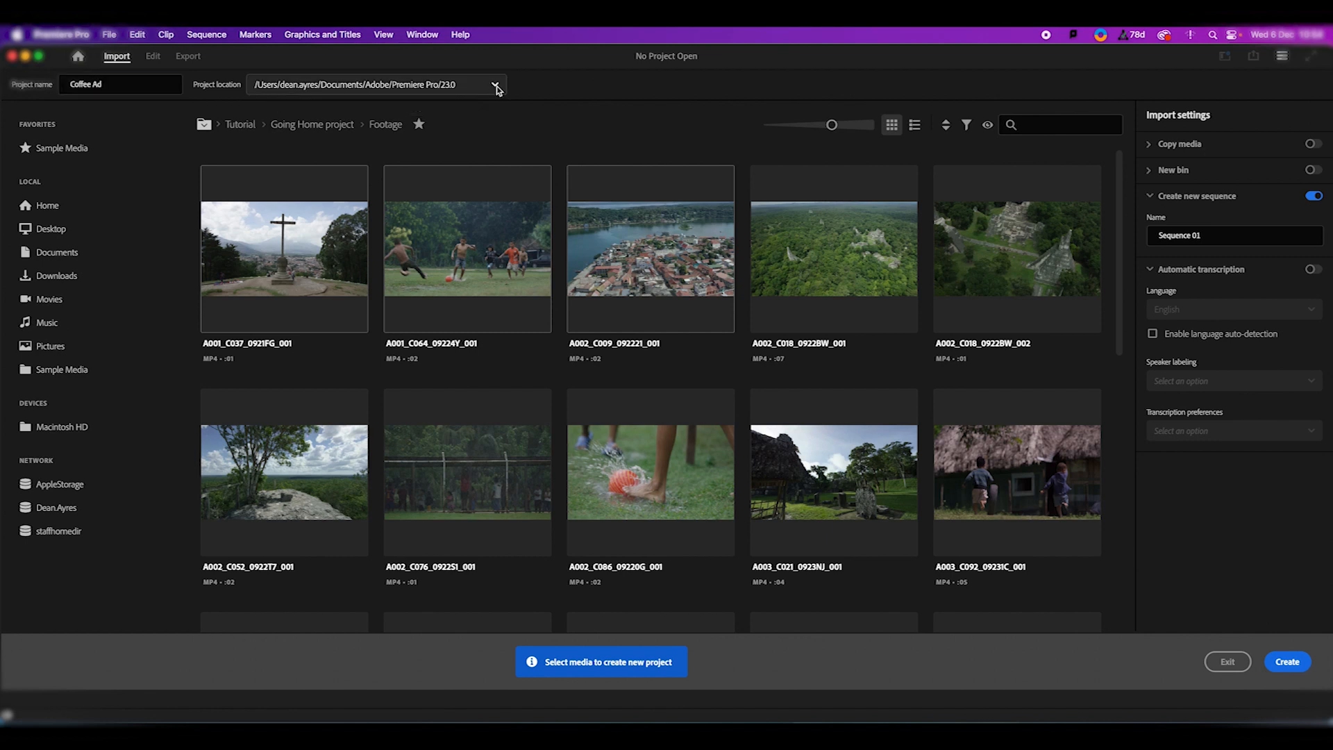
pyautogui.click(369, 152)
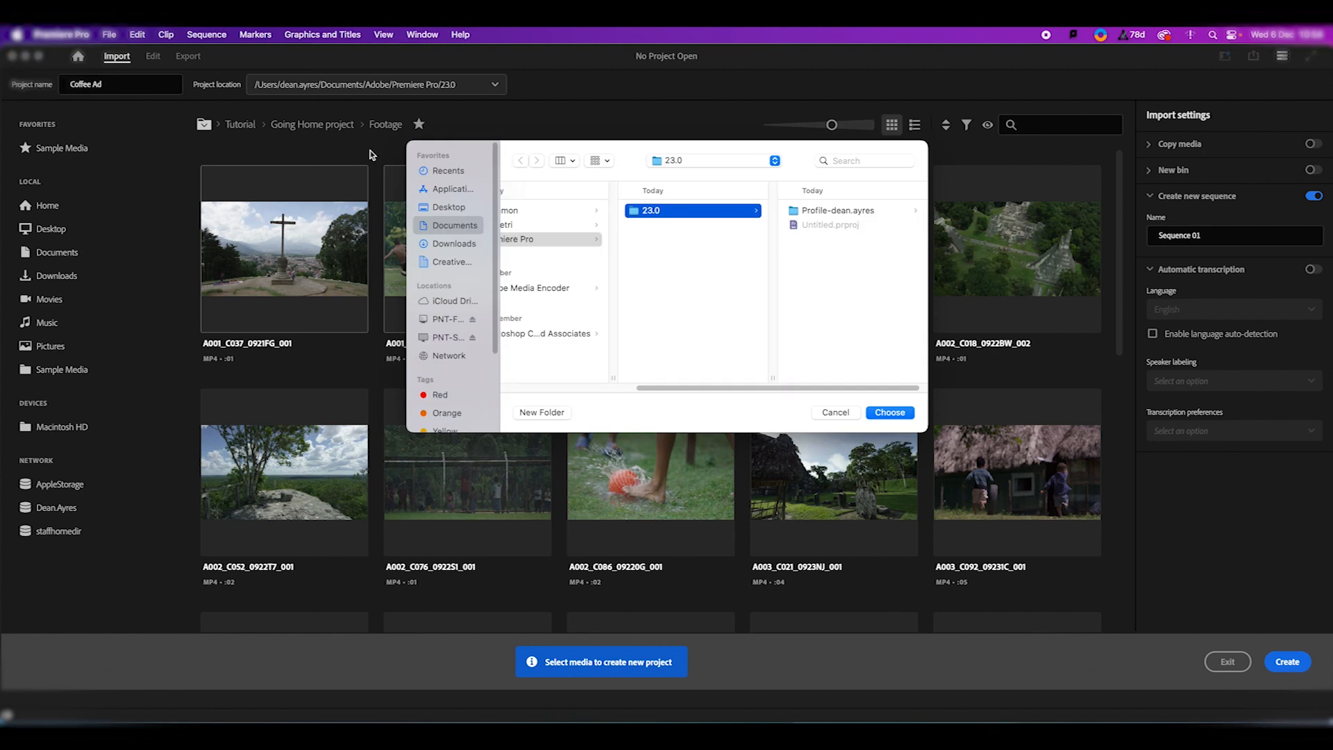
pyautogui.click(449, 208)
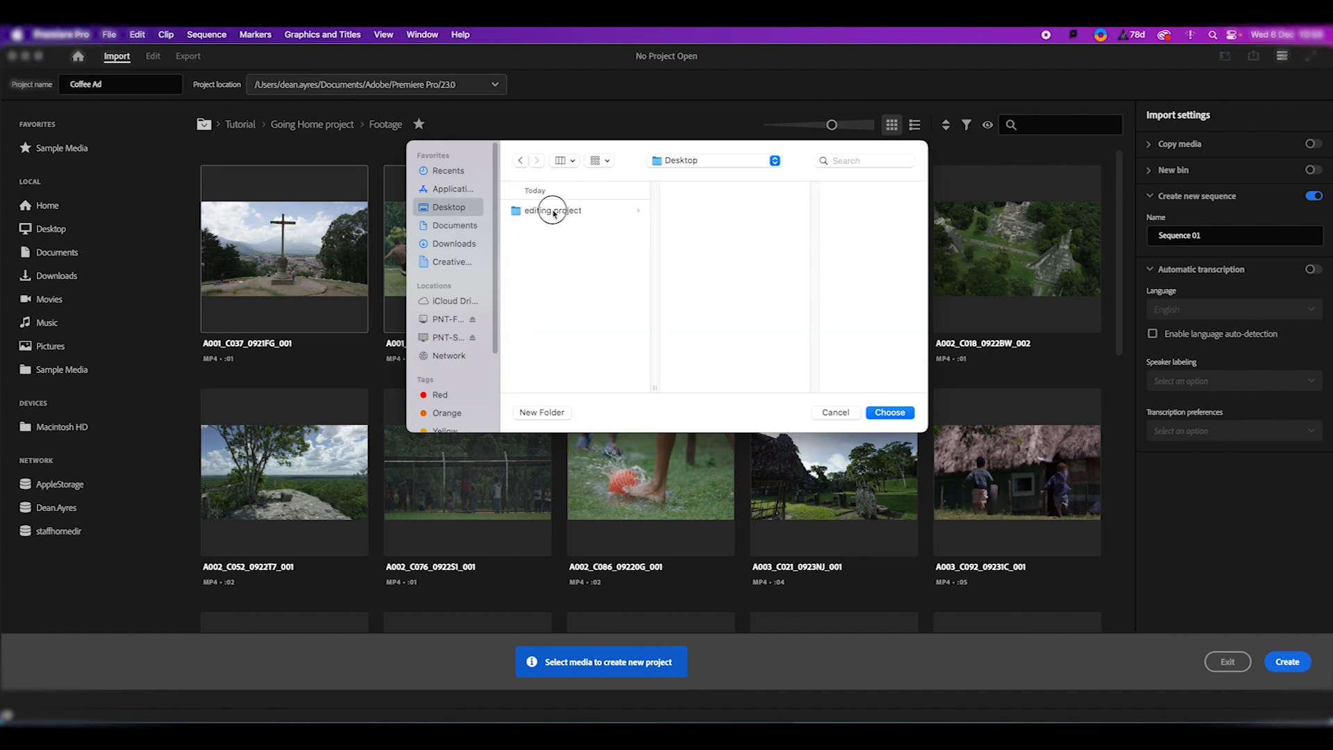
pyautogui.click(552, 211)
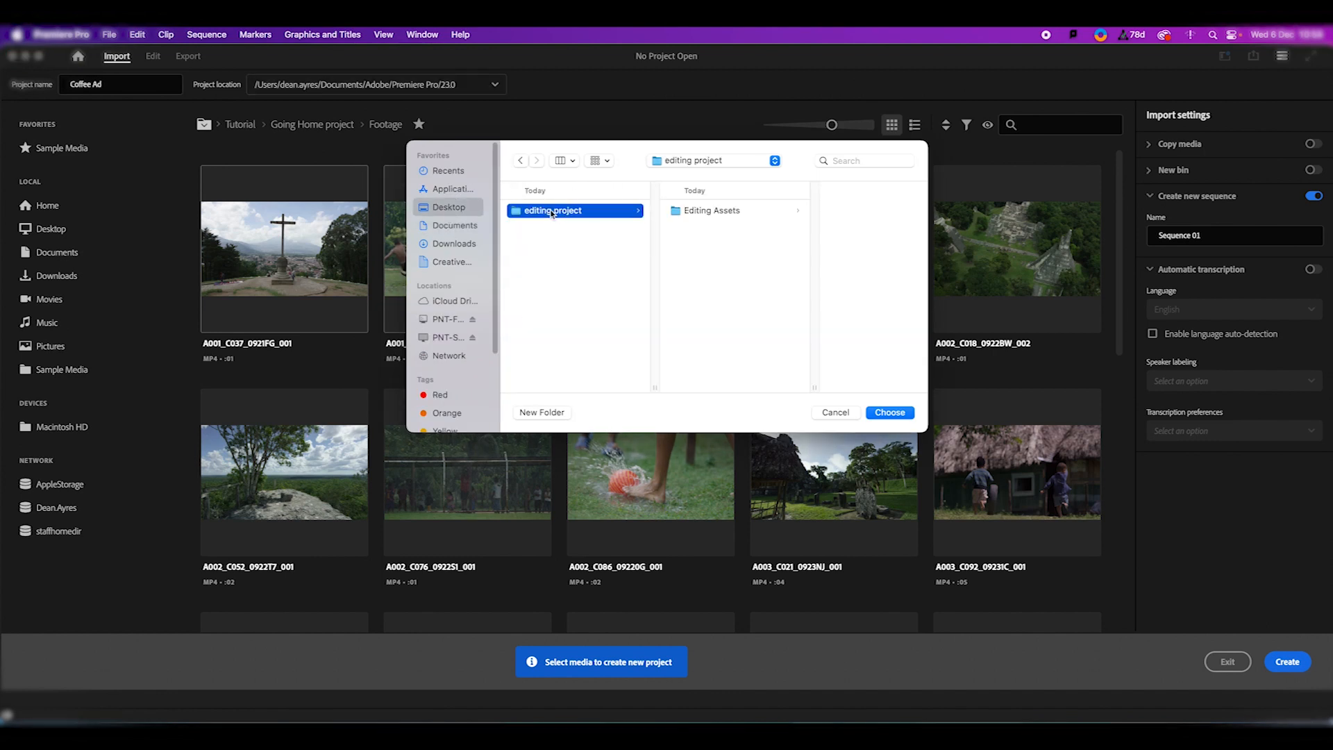
pyautogui.click(889, 412)
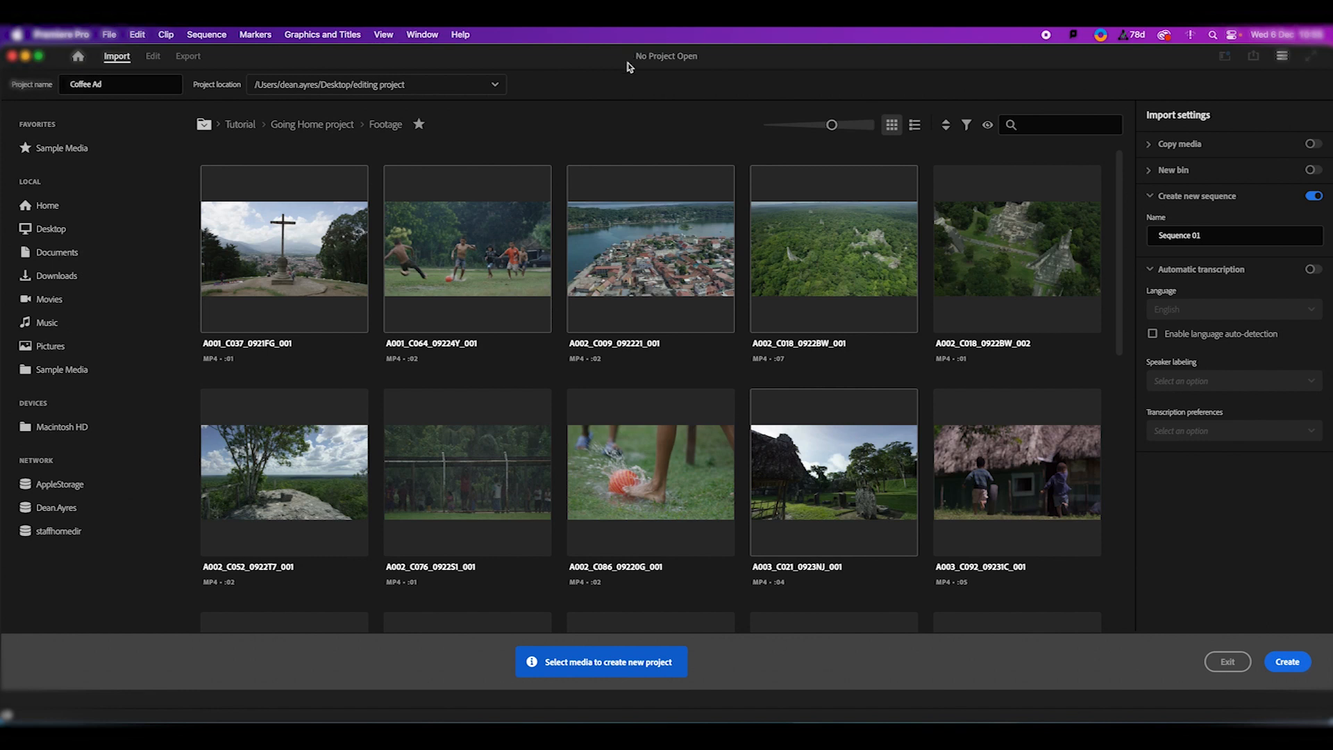
pyautogui.click(1288, 663)
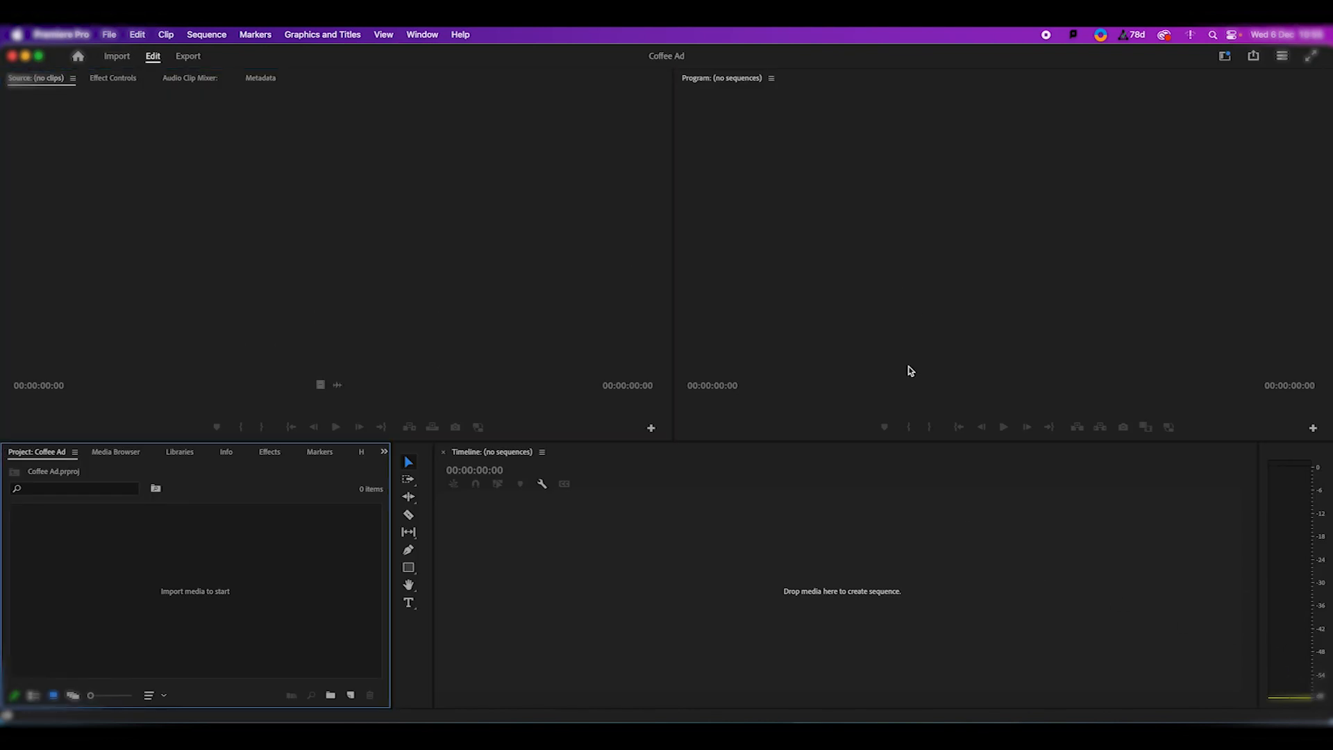
# Step: Look over the empty workspace: the project title, Source monitor, Program monitor, Timeline and Project areas
pyautogui.click(687, 56)
pyautogui.click(484, 199)
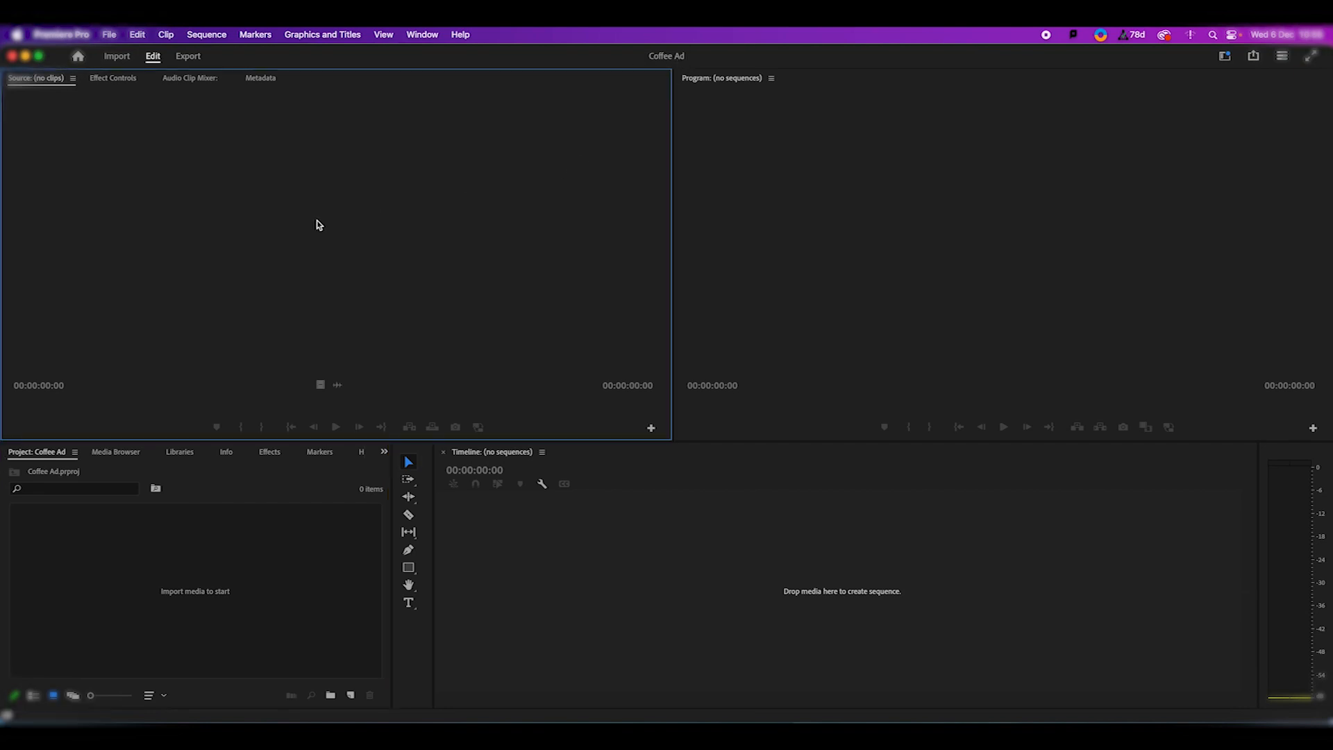
pyautogui.click(900, 223)
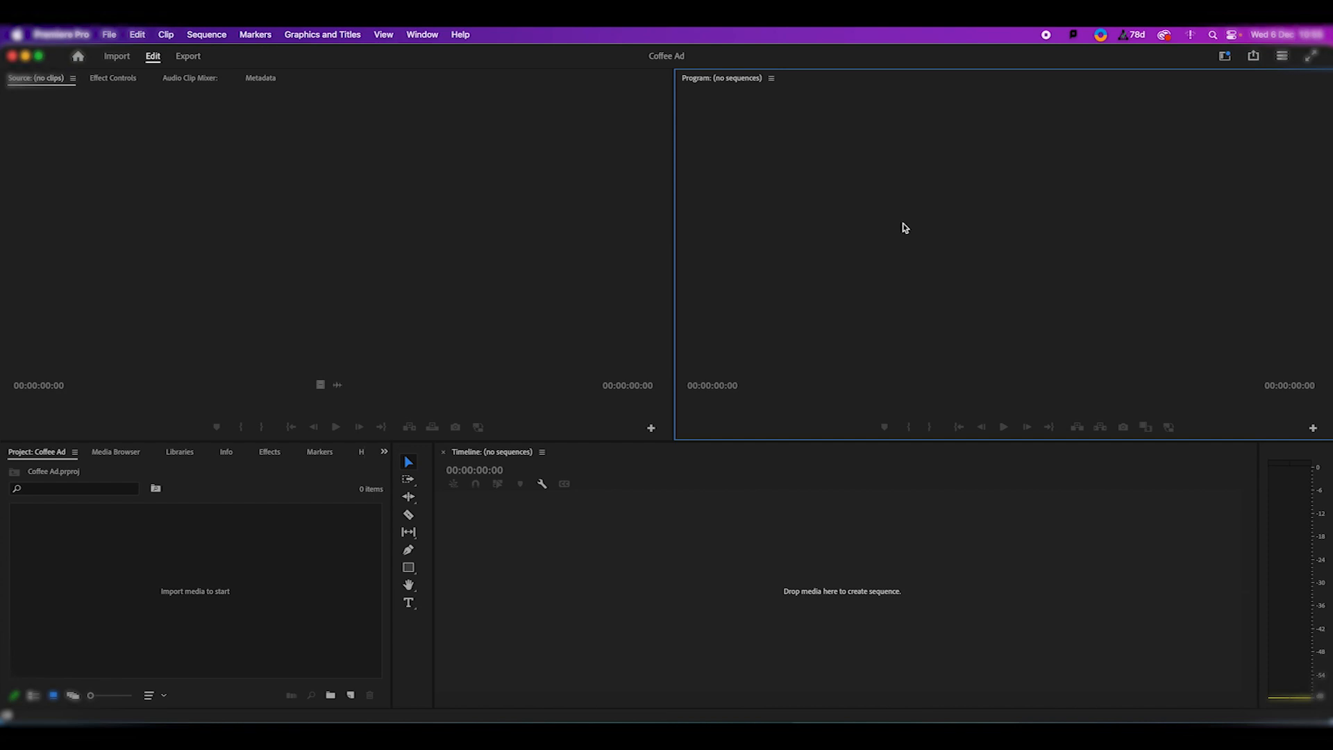
pyautogui.click(901, 495)
pyautogui.click(223, 567)
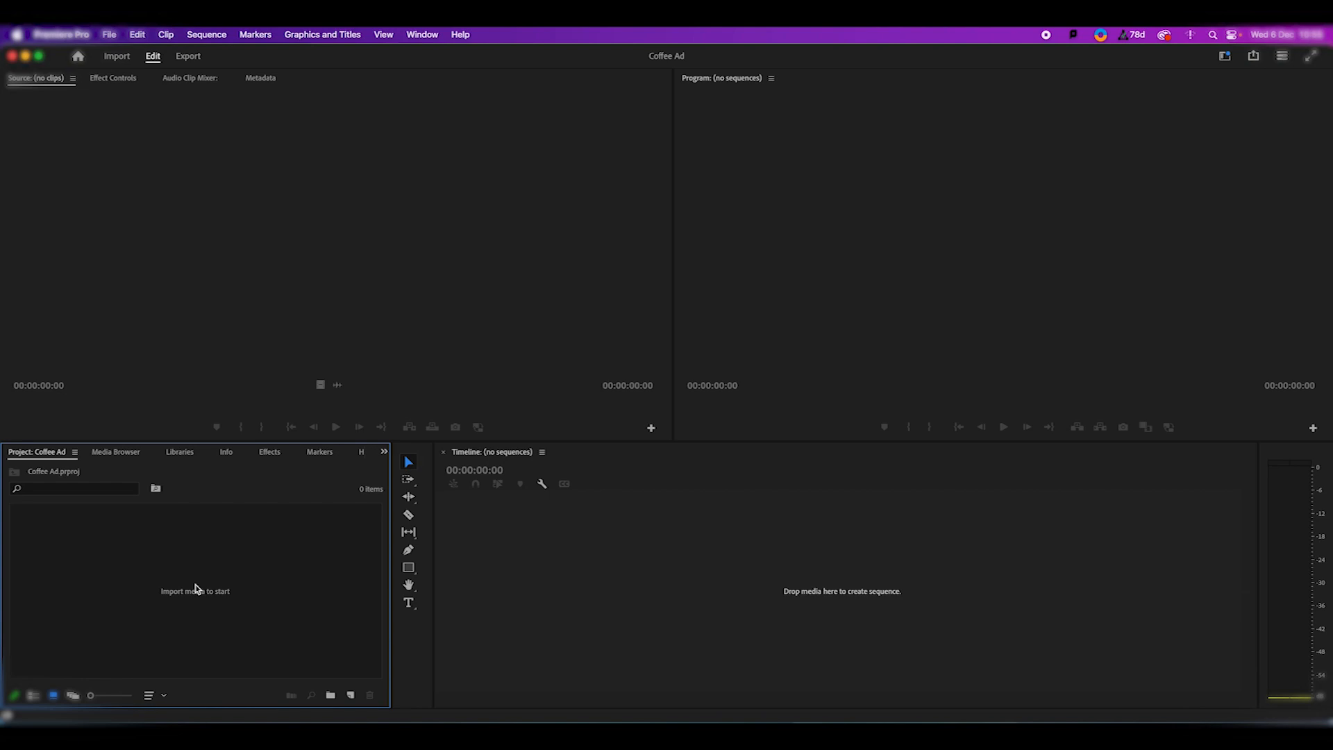
pyautogui.click(347, 215)
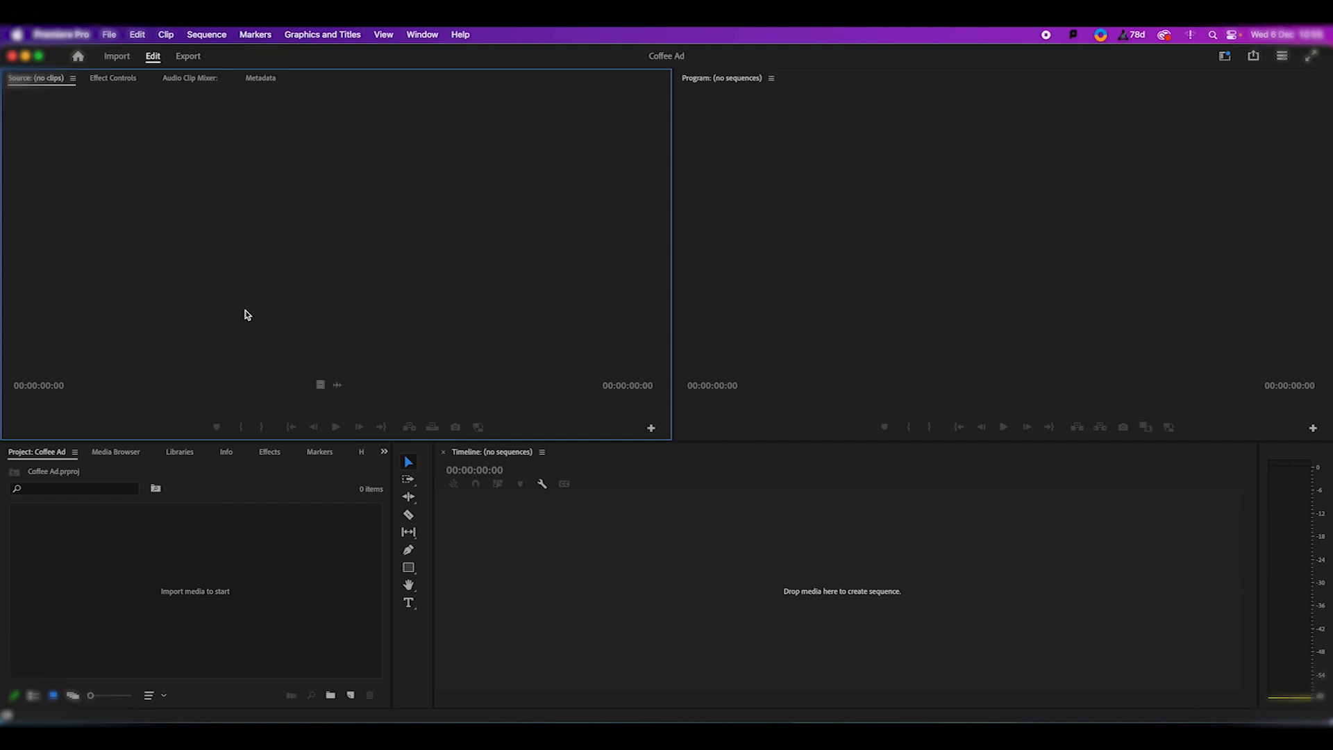
pyautogui.click(792, 397)
pyautogui.click(739, 535)
pyautogui.click(821, 336)
pyautogui.click(681, 544)
pyautogui.click(775, 440)
pyautogui.click(700, 583)
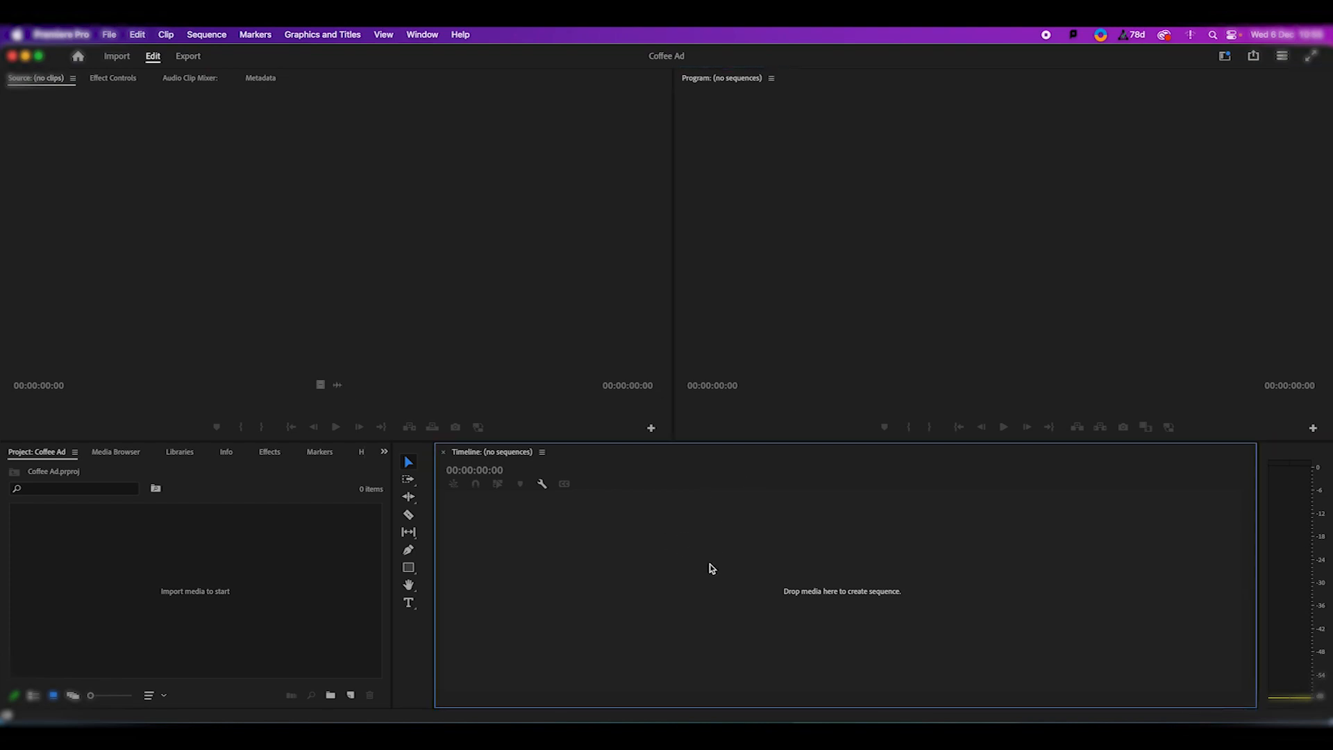
pyautogui.click(824, 357)
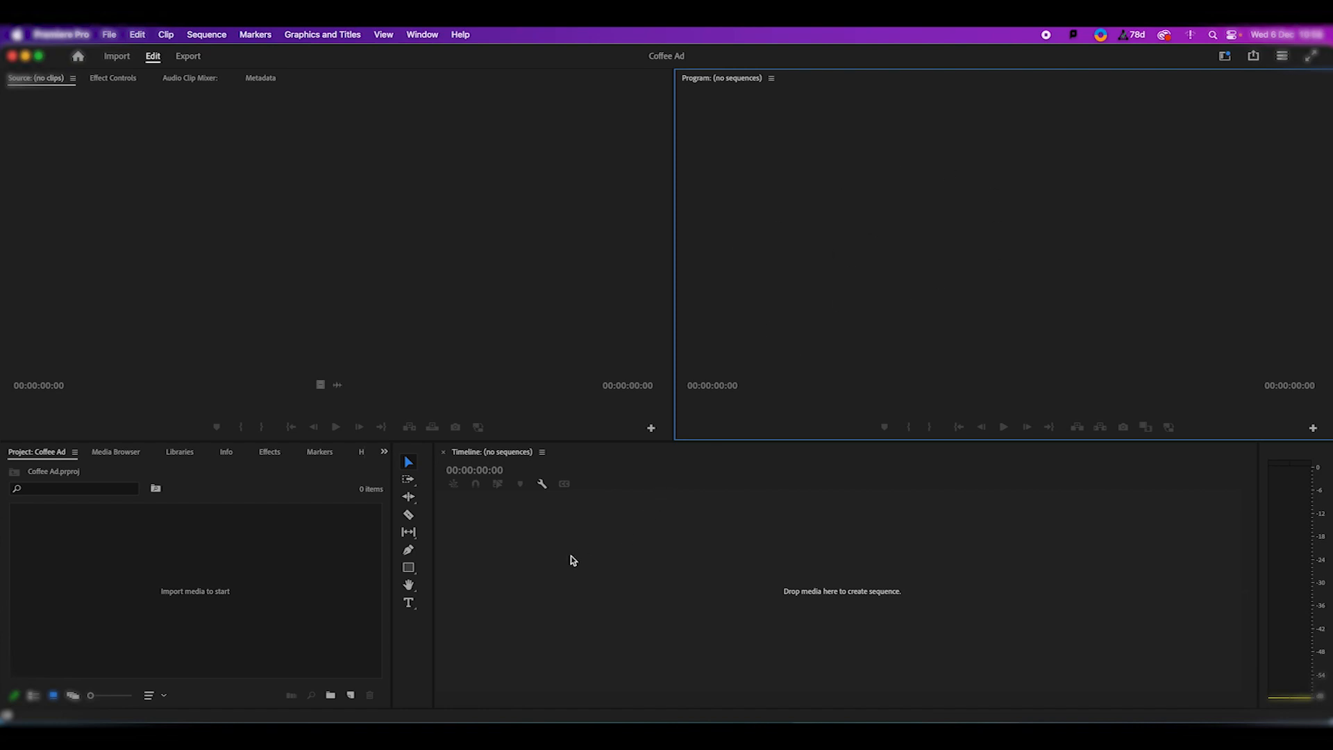
# Step: Create a new sequence from the HDV 1080p25 preset, keeping the name Sequence 01
pyautogui.click(289, 604)
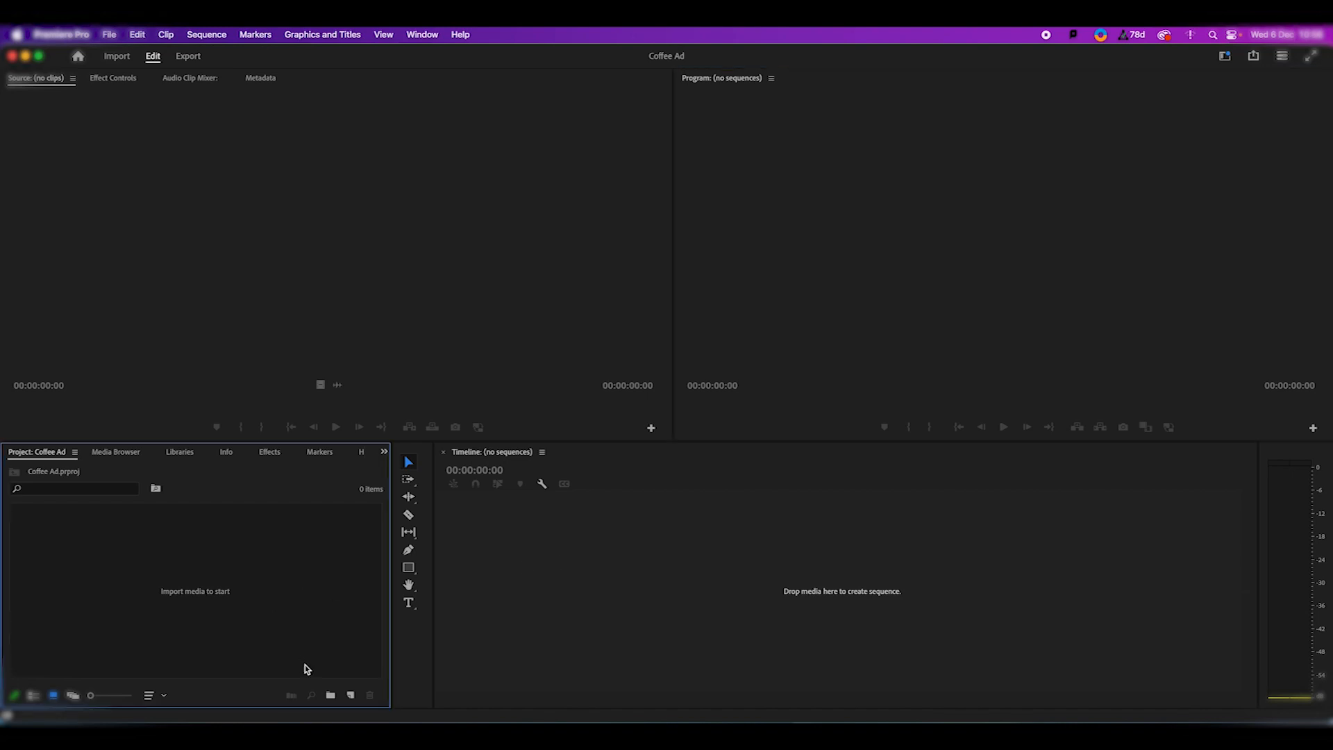
pyautogui.click(349, 696)
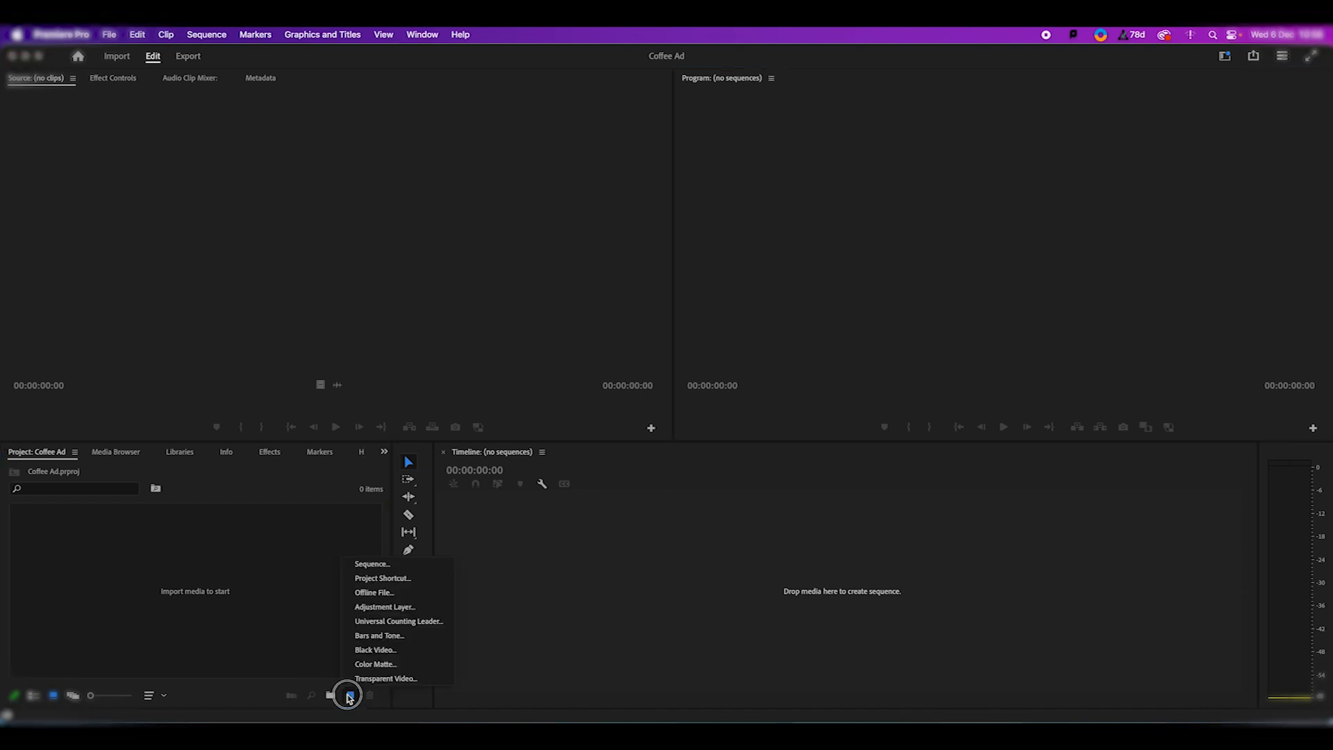
pyautogui.click(372, 564)
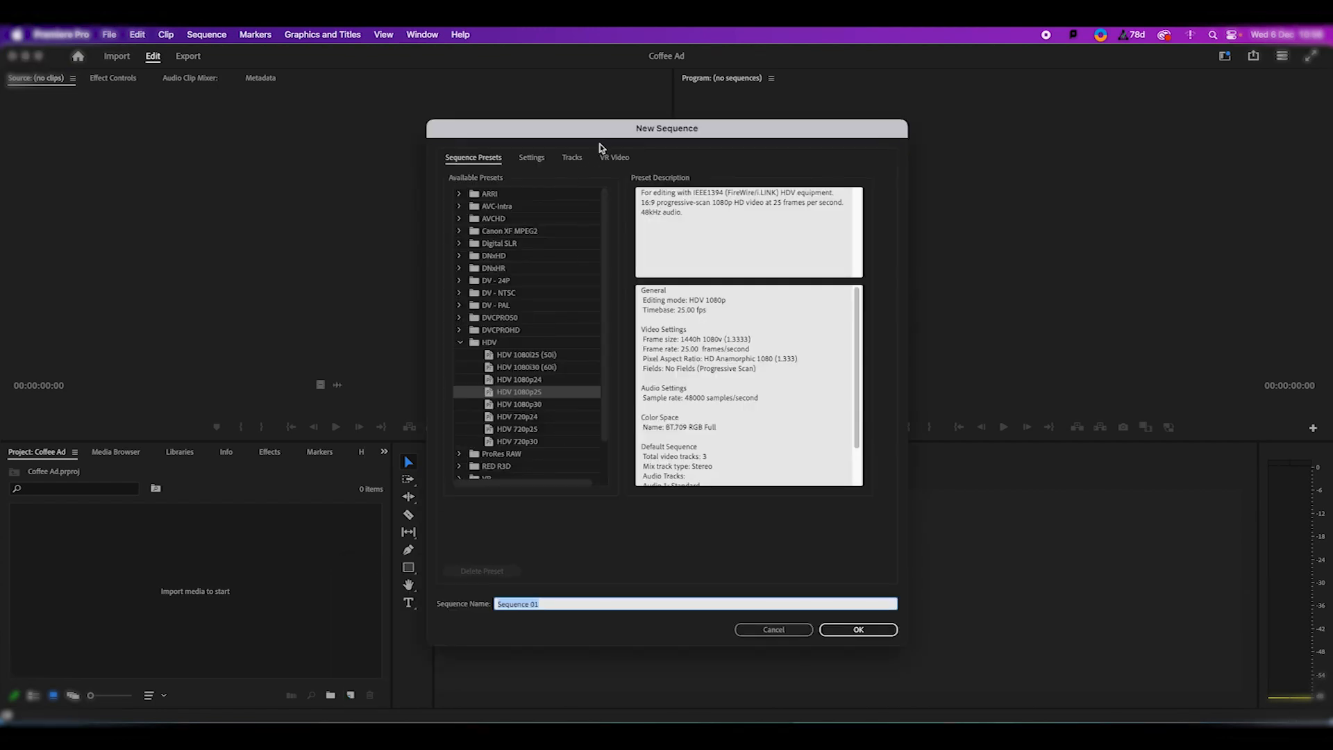
pyautogui.moveTo(604, 139); pyautogui.dragTo(613, 102)
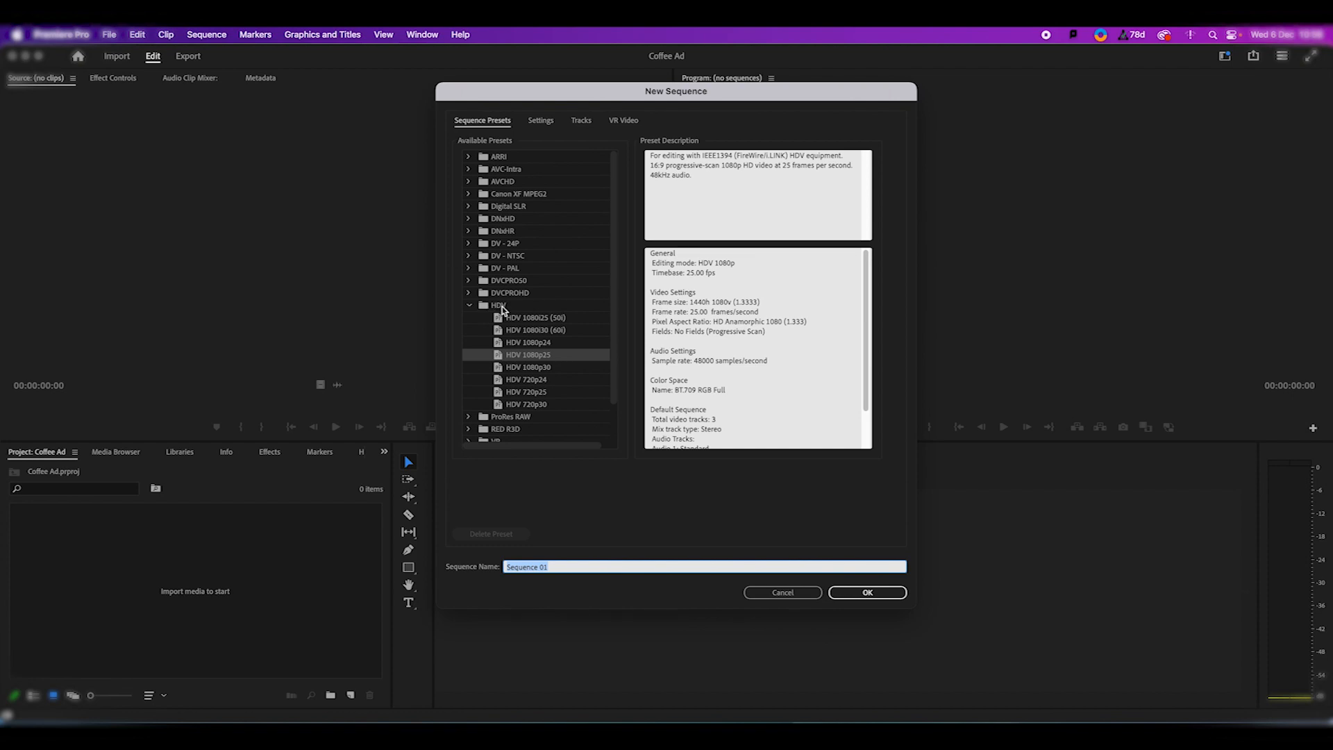
pyautogui.click(546, 362)
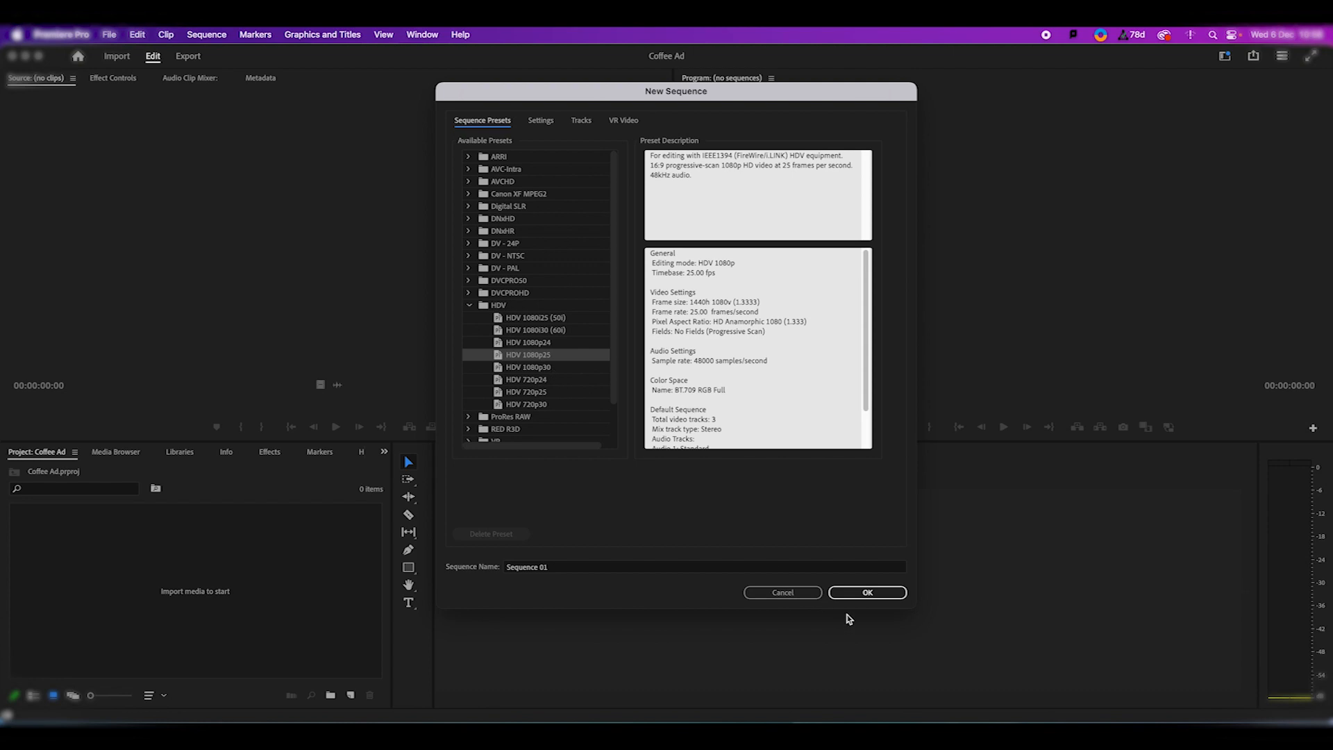
pyautogui.click(861, 593)
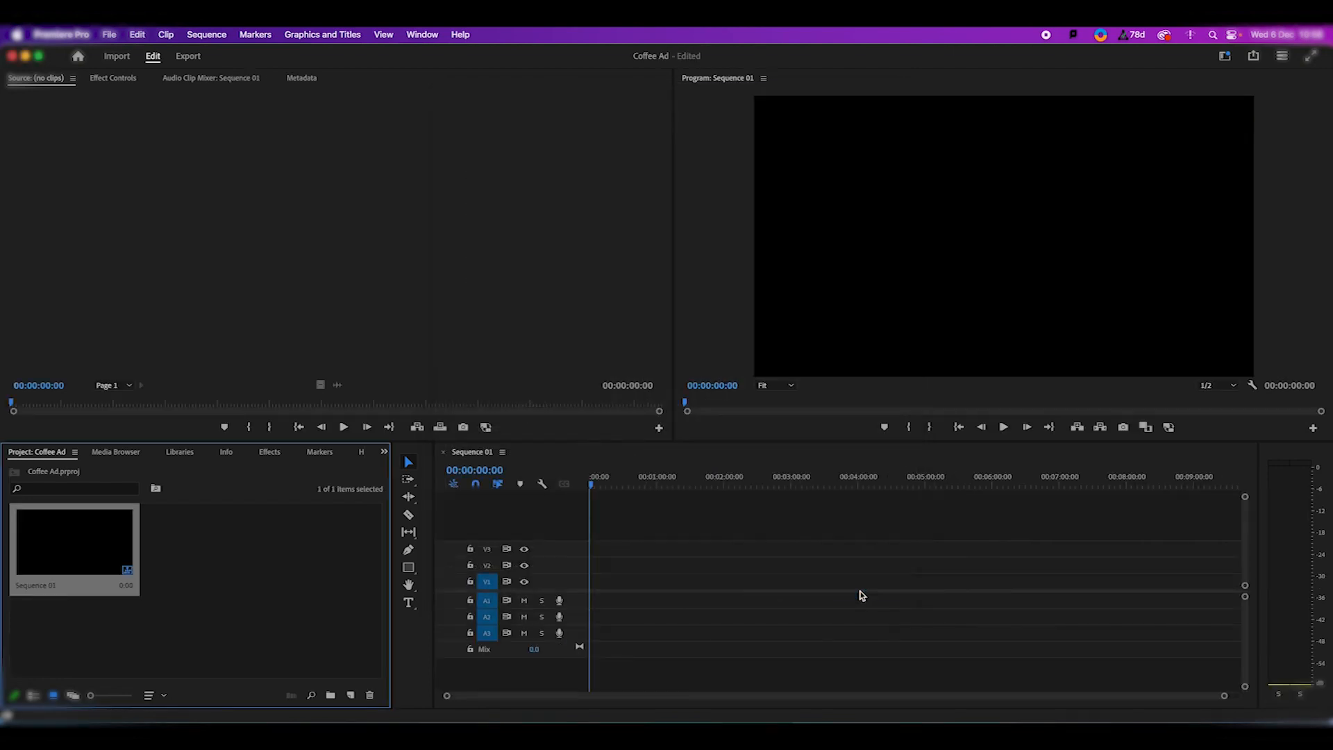
pyautogui.click(584, 541)
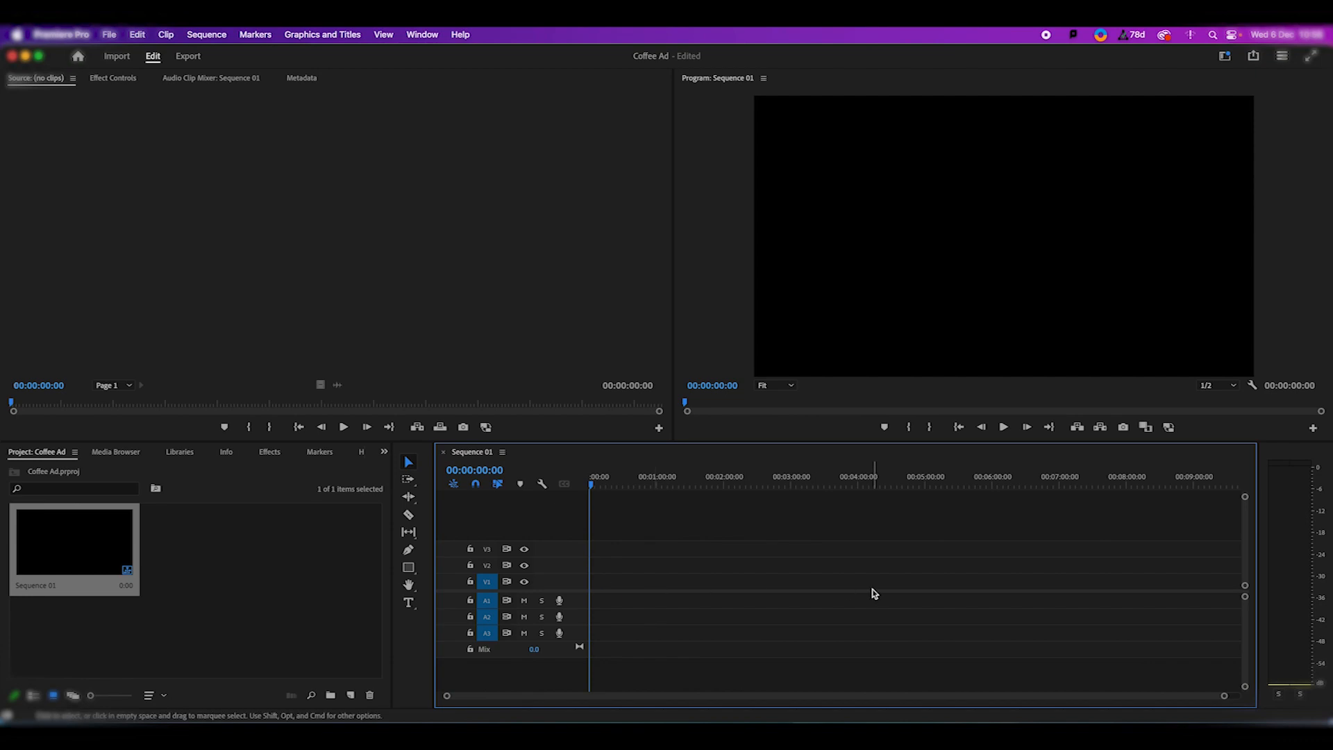
# Step: Import all the media files from the Editing Assets folder into the project
pyautogui.click(250, 588)
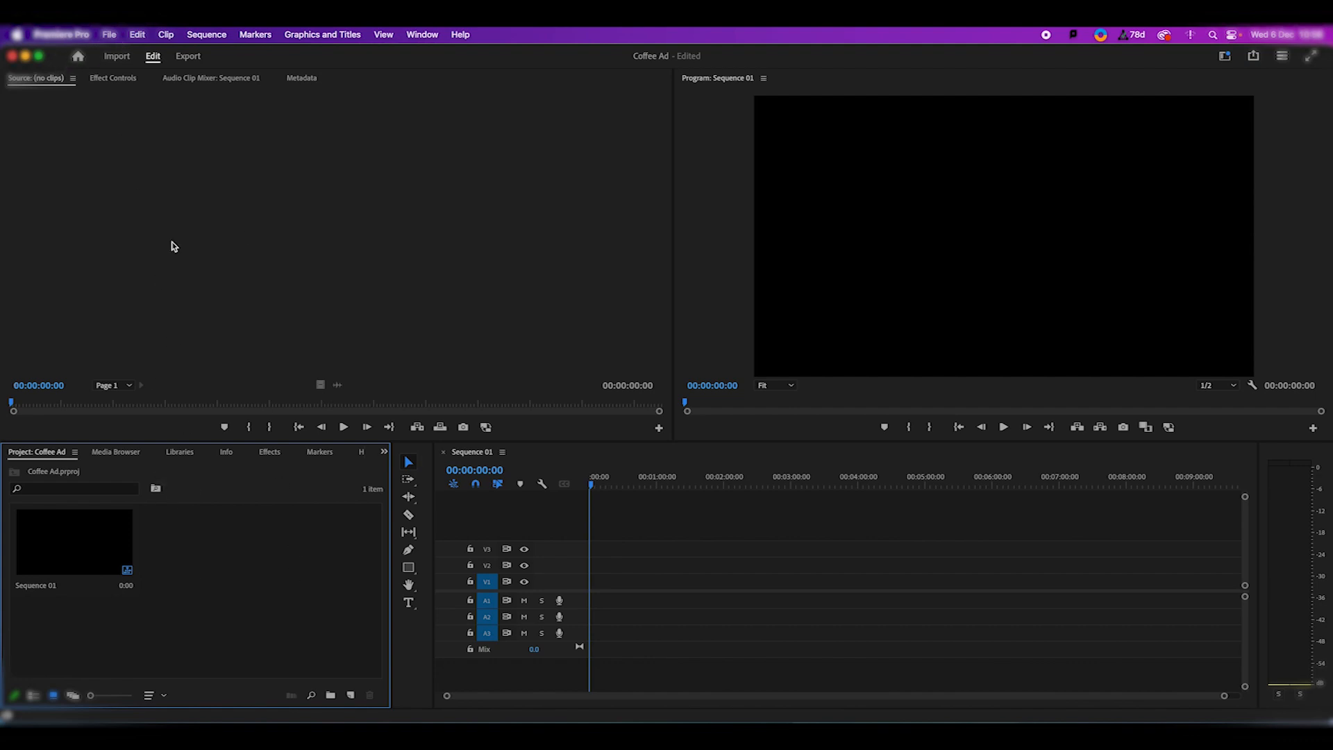
pyautogui.click(109, 35)
pyautogui.doubleClick(288, 591)
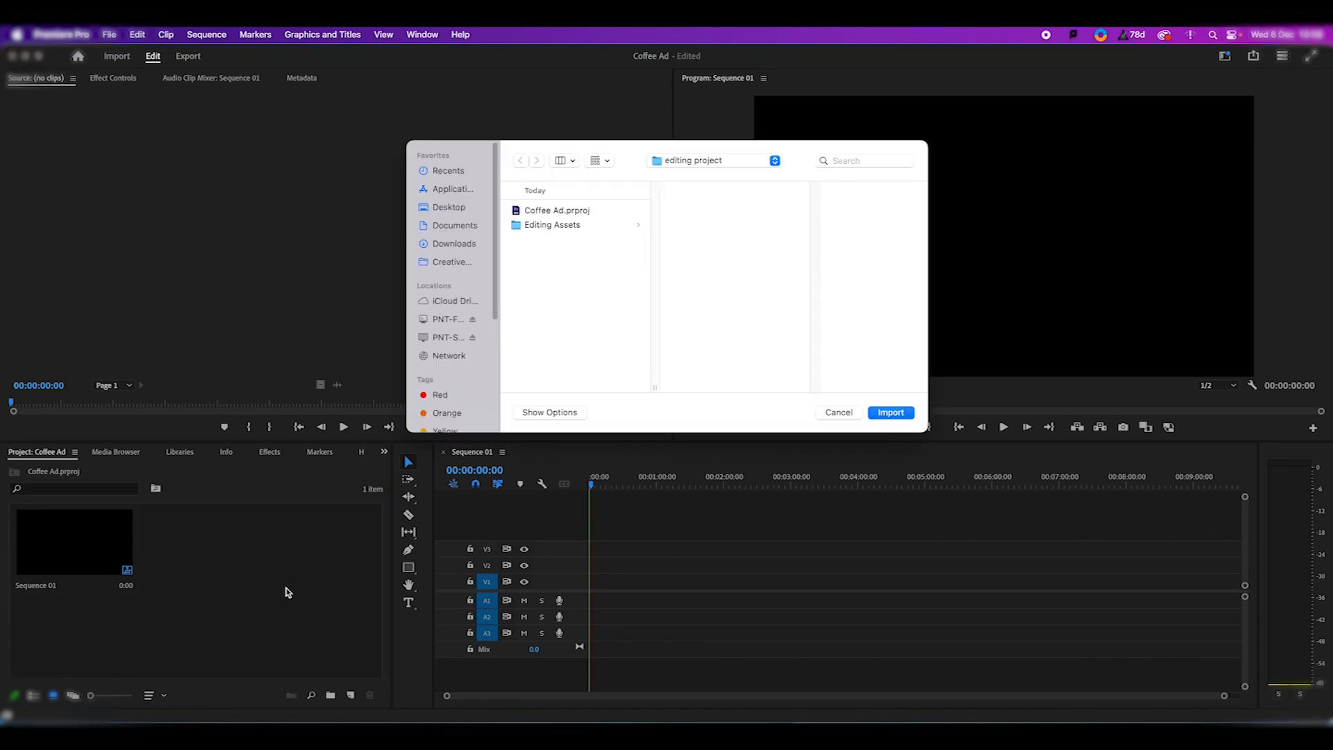
pyautogui.click(571, 231)
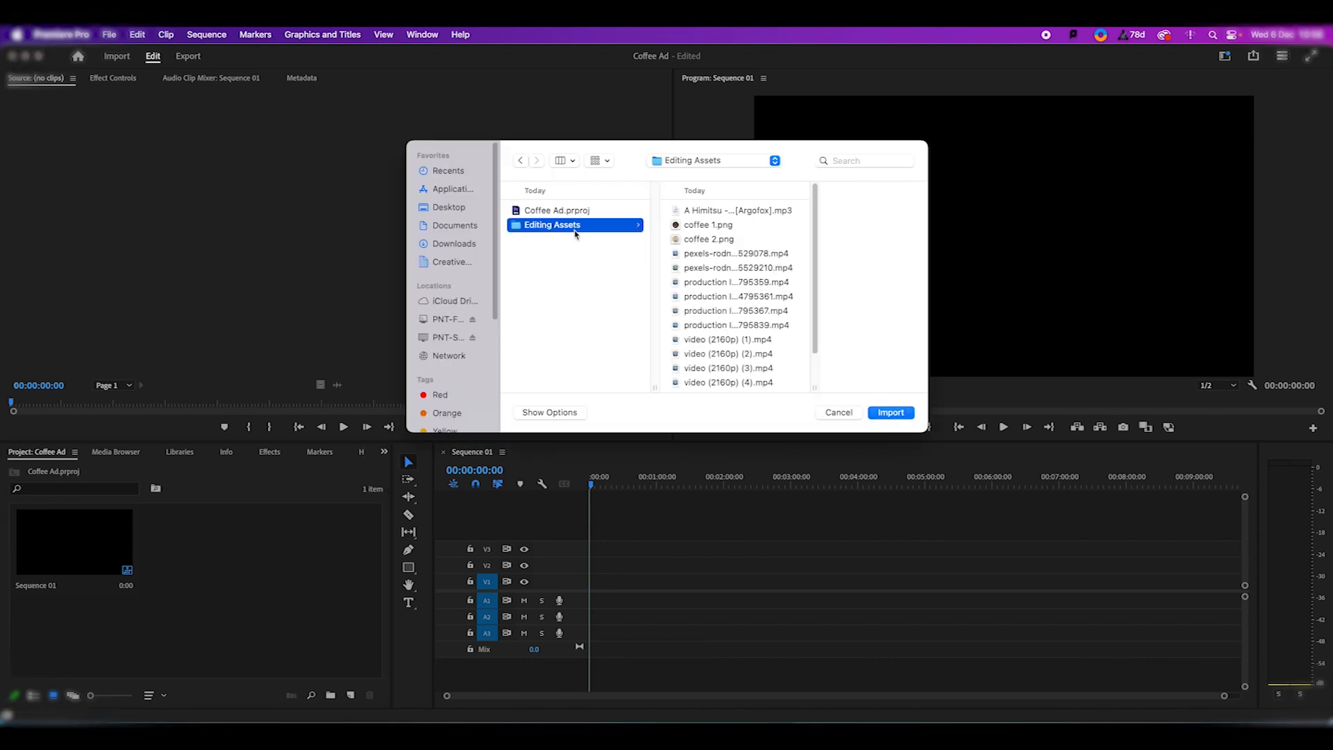
pyautogui.click(705, 211)
pyautogui.scroll(-3, 722, 250)
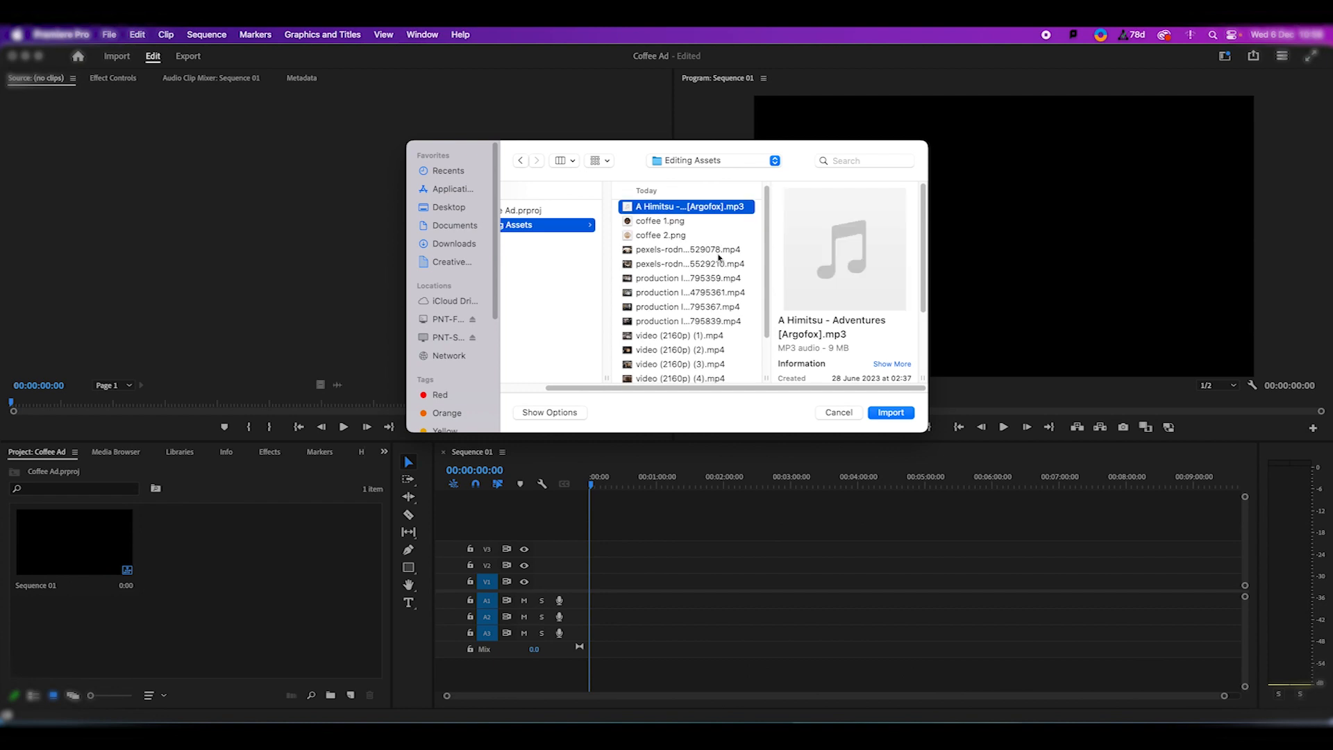
pyautogui.keyDown('shift'); pyautogui.click(682, 369); pyautogui.keyUp('shift')
pyautogui.click(886, 417)
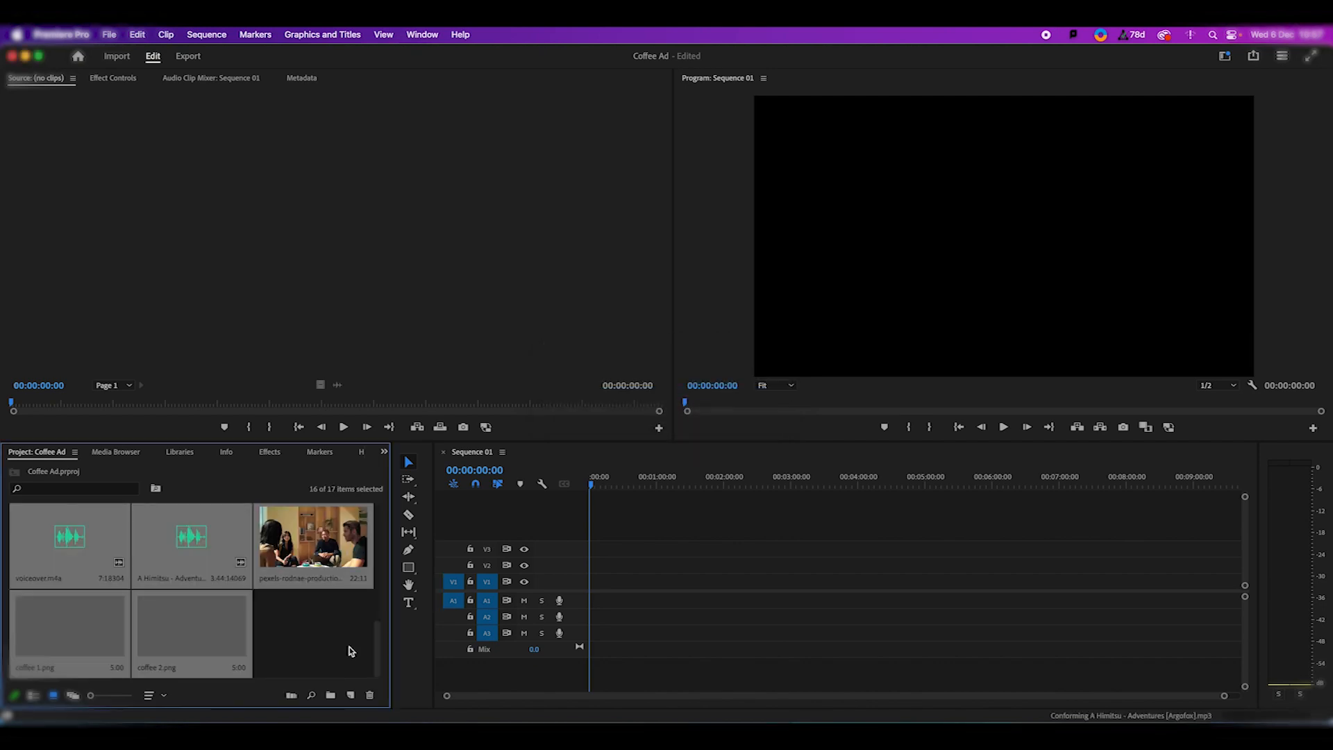
# Step: Add a new bin named Audio to the project
pyautogui.scroll(2, 314, 637)
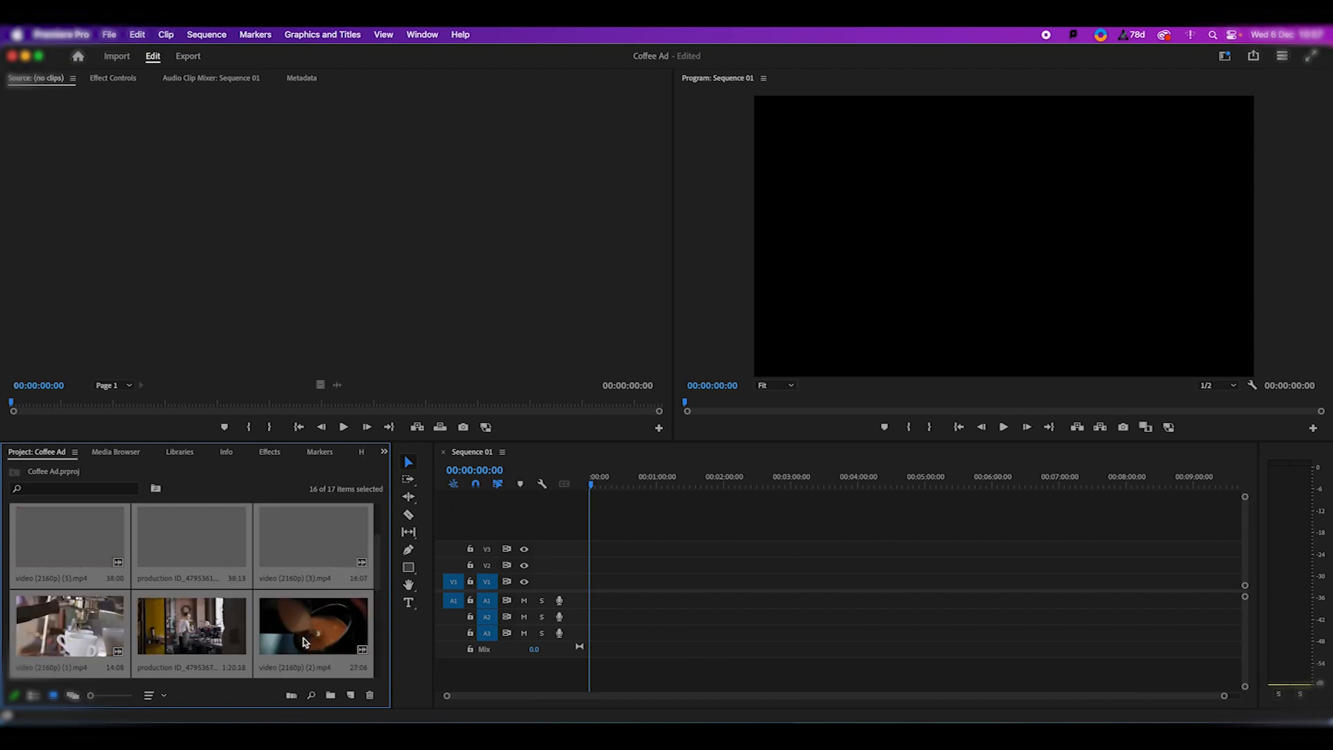
pyautogui.scroll(-2, 308, 599)
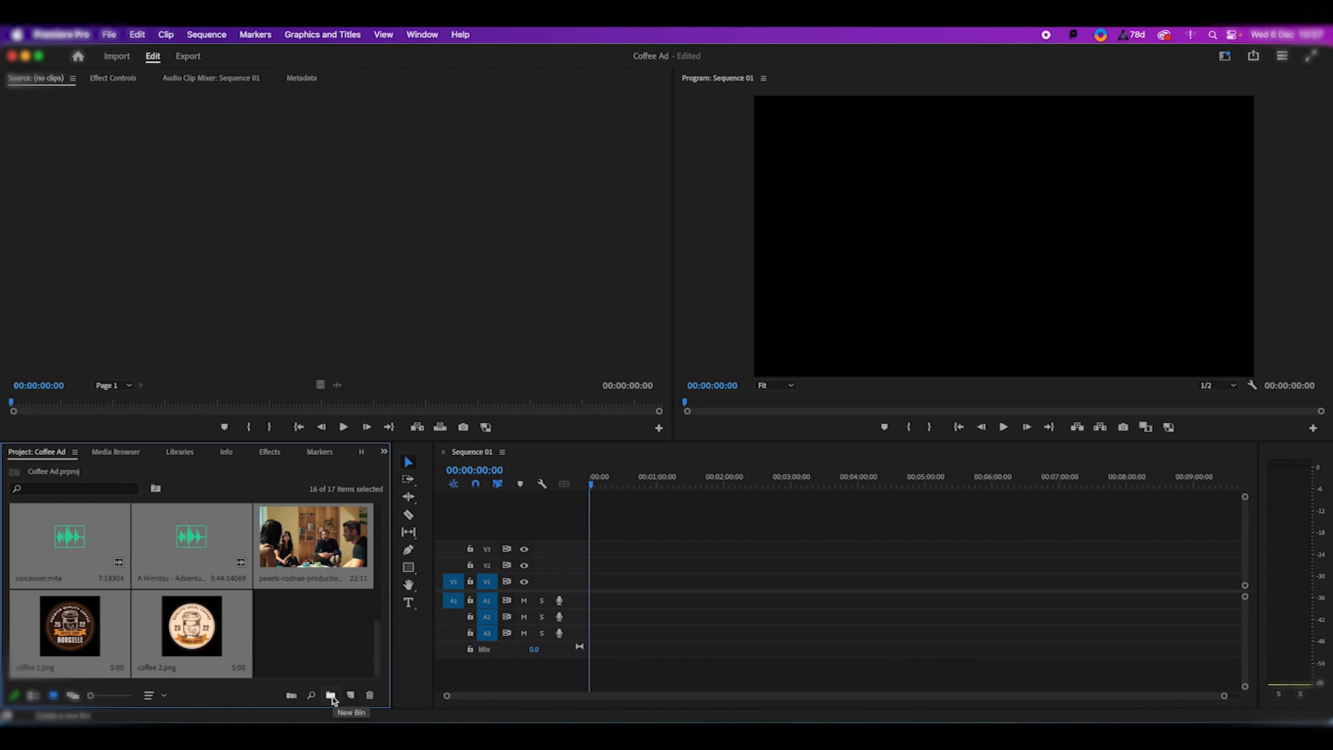
pyautogui.click(331, 696)
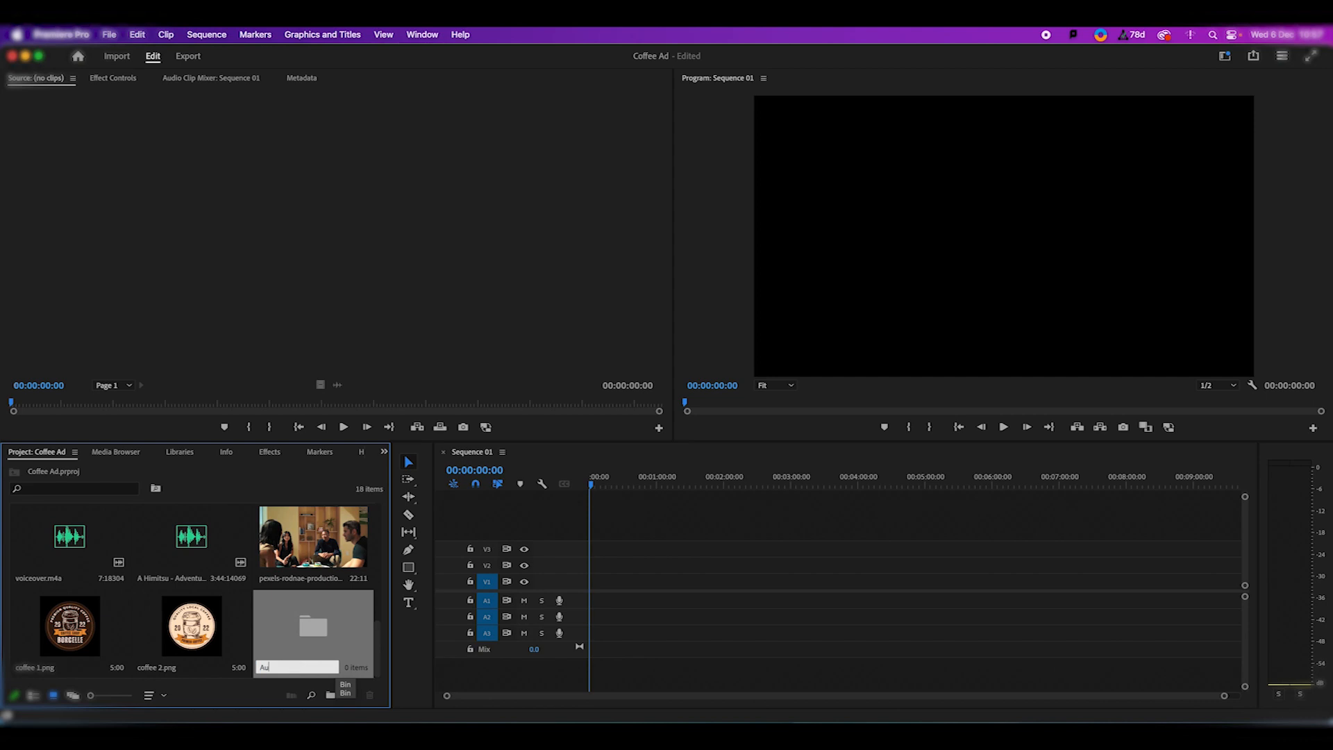
pyautogui.press('Tab')
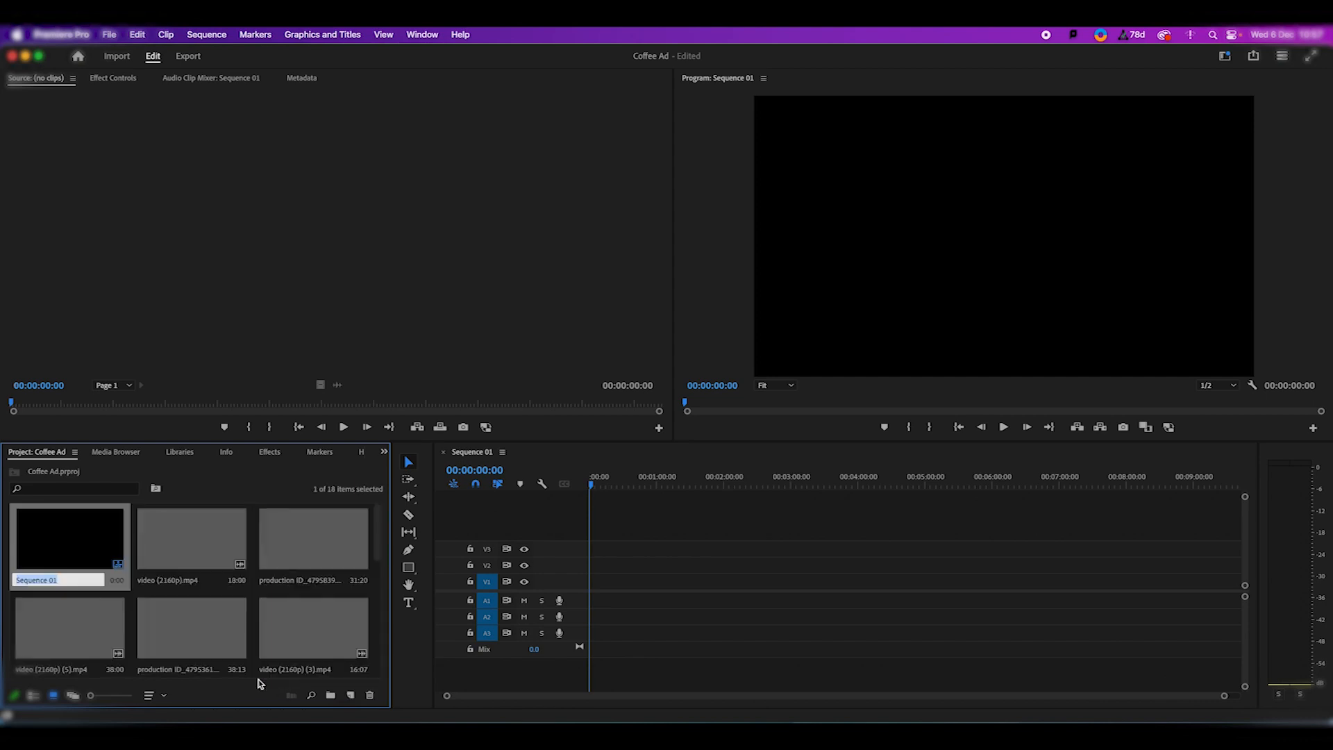
# Step: Move voiceover.m4a and the A Himitsu music track into the Audio bin
pyautogui.scroll(-5, 199, 590)
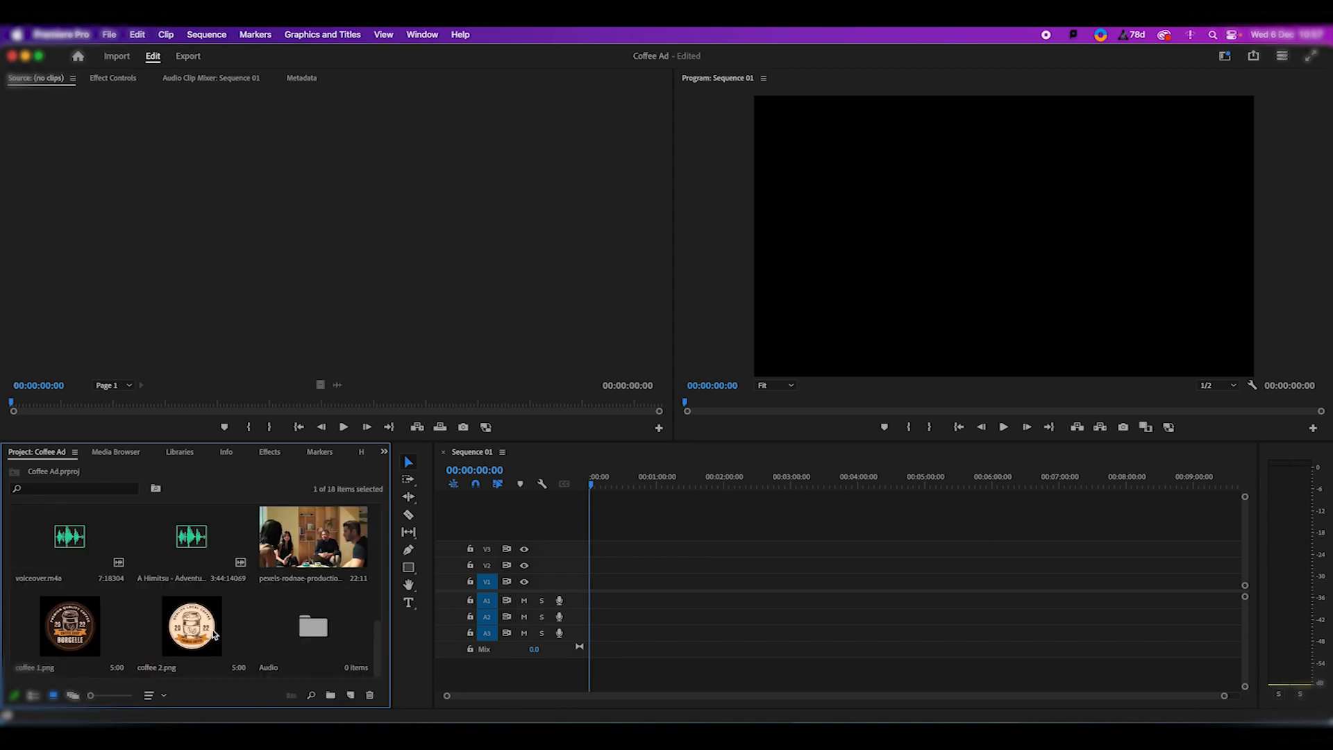
pyautogui.moveTo(199, 590); pyautogui.dragTo(312, 628)
pyautogui.moveTo(104, 555); pyautogui.dragTo(191, 625)
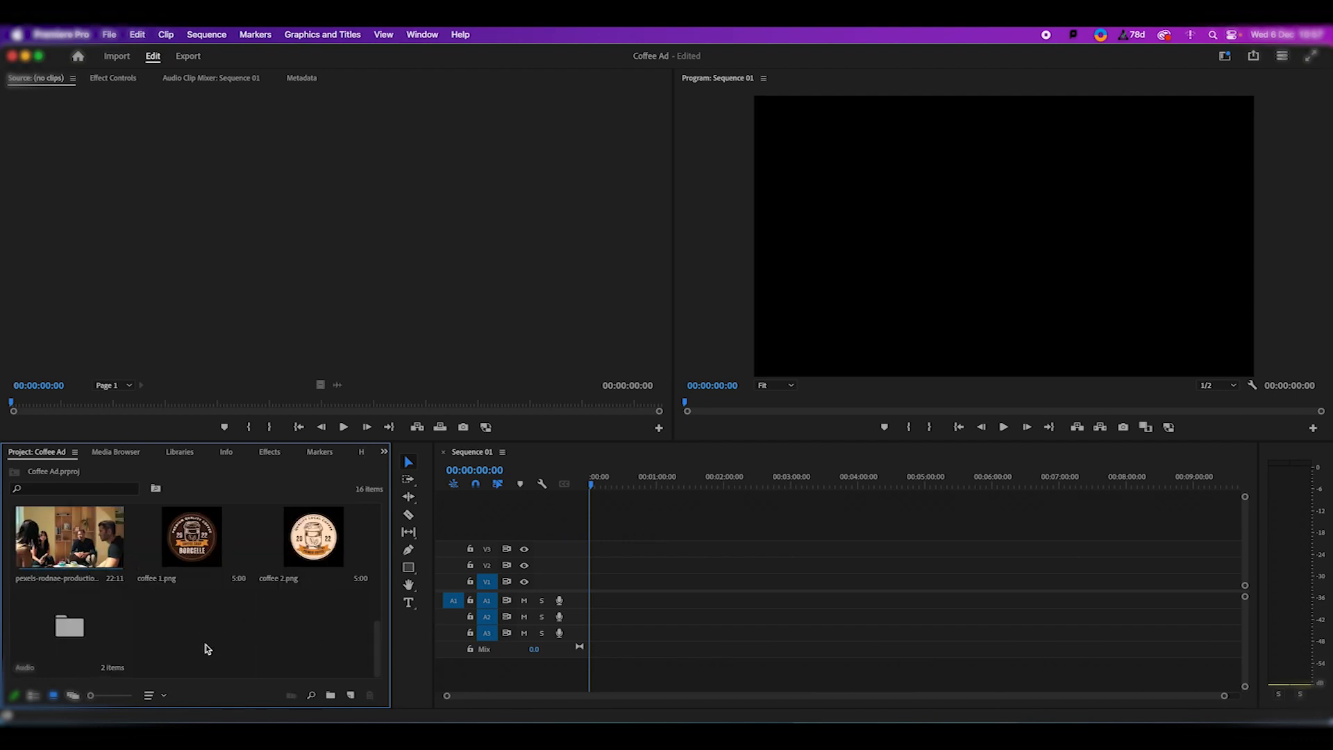
# Step: Open the clip video (2160p) (5).mp4 in the Source monitor
pyautogui.scroll(5, 207, 648)
pyautogui.scroll(-5, 207, 647)
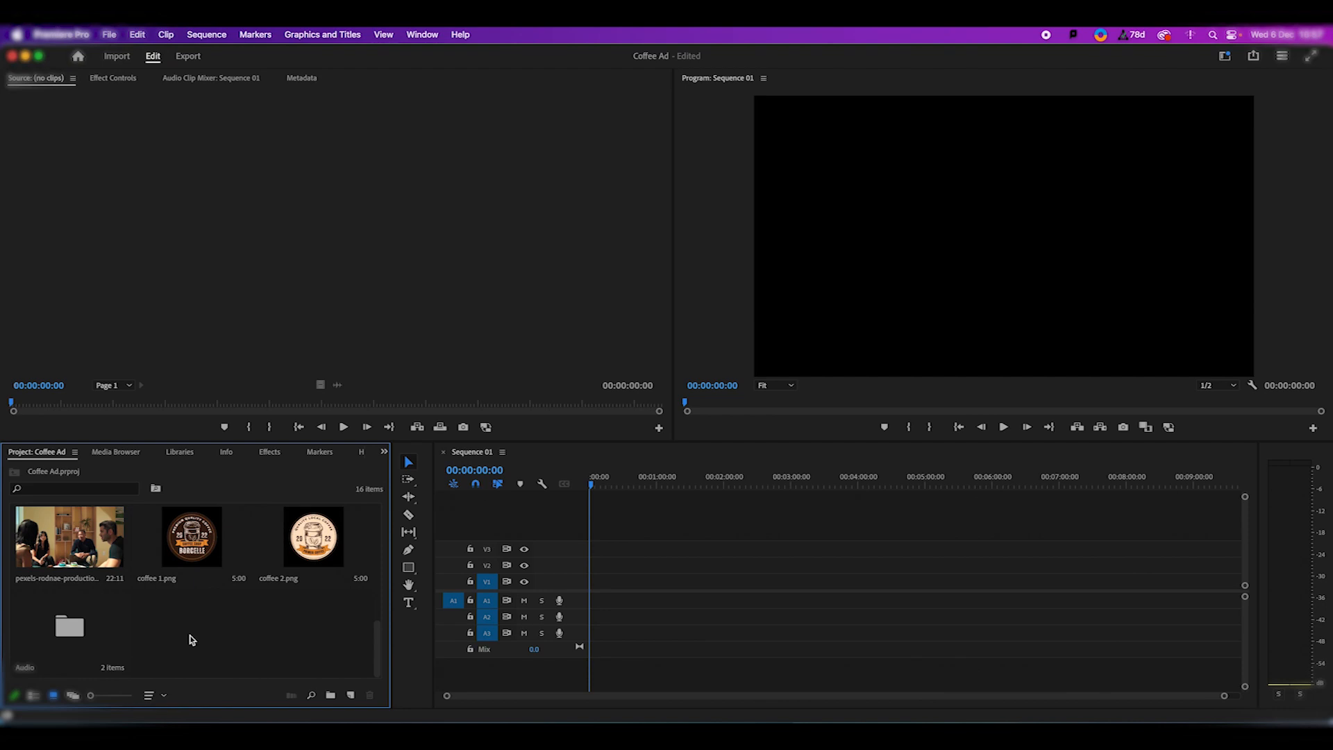
pyautogui.scroll(10, 182, 653)
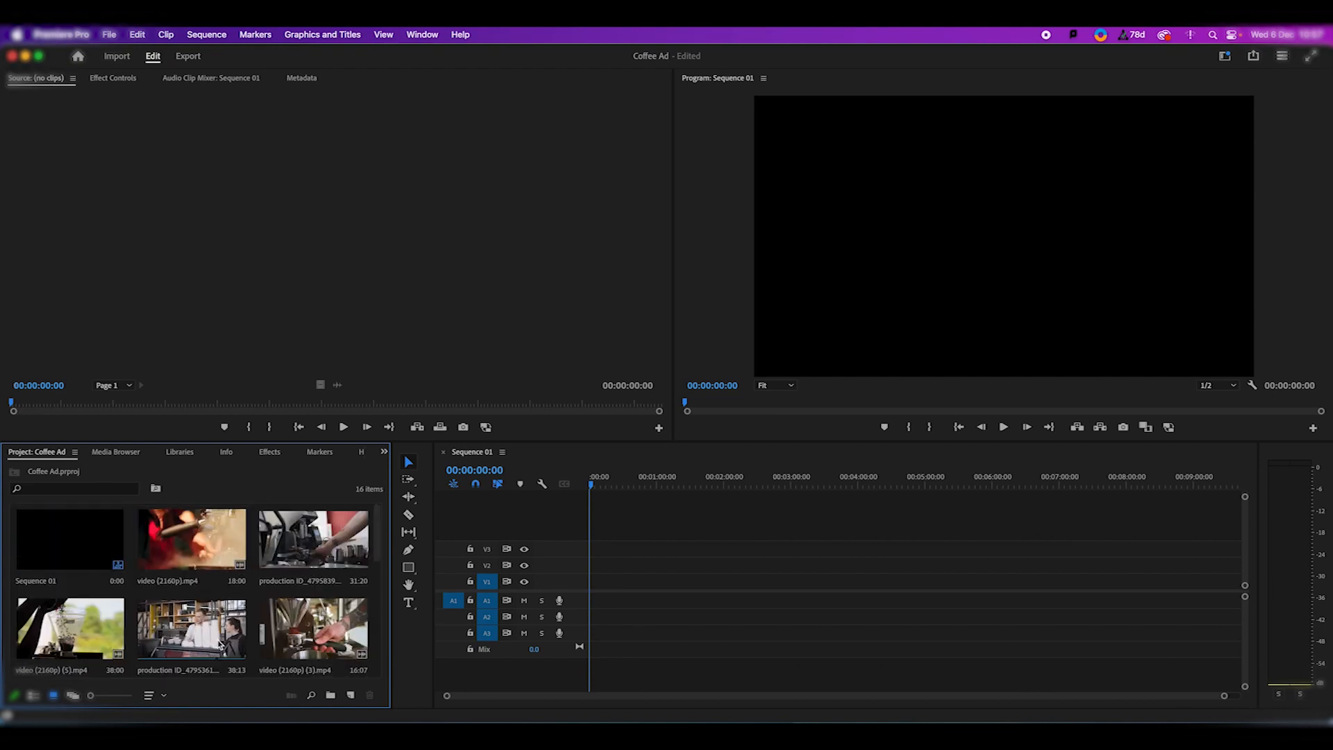
pyautogui.doubleClick(61, 632)
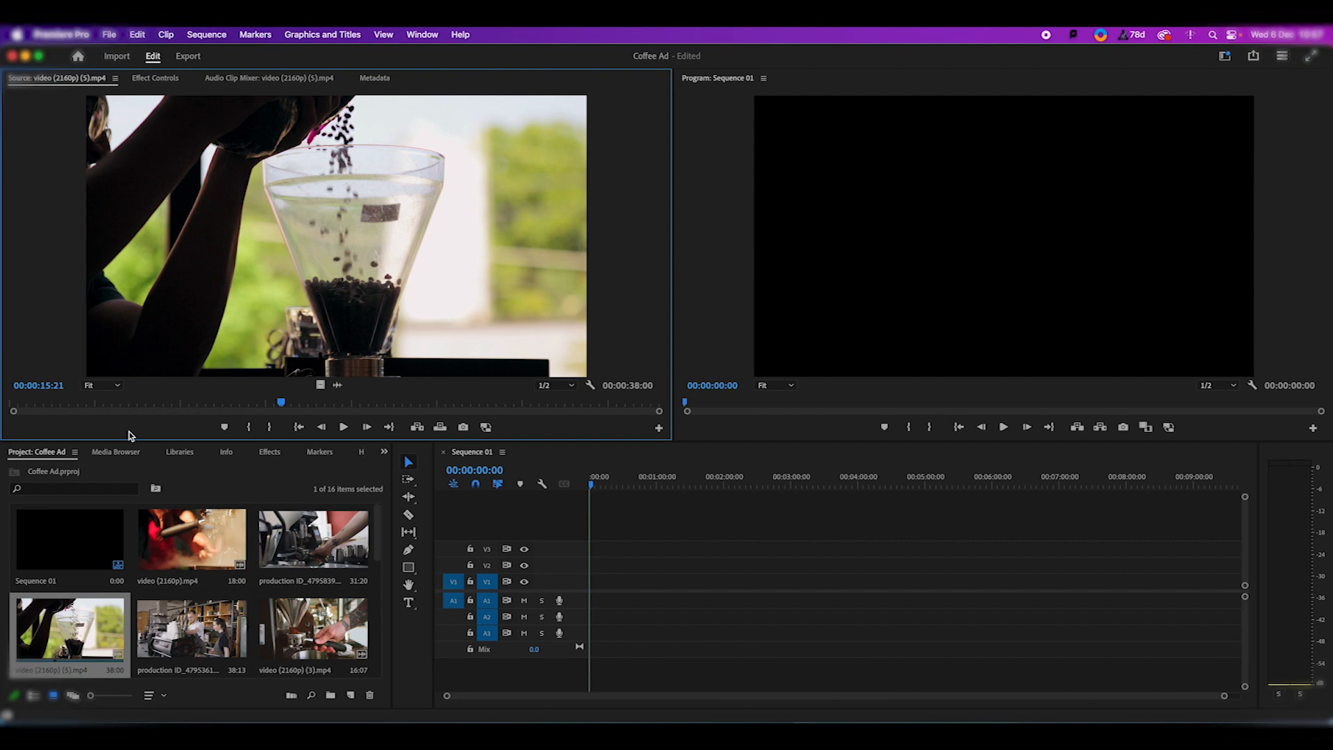
# Step: Scrub through video (2160p) (5).mp4 and mark an in point at 00:00:16:22 and an out point at 00:00:19:07
pyautogui.moveTo(281, 403); pyautogui.dragTo(644, 404)
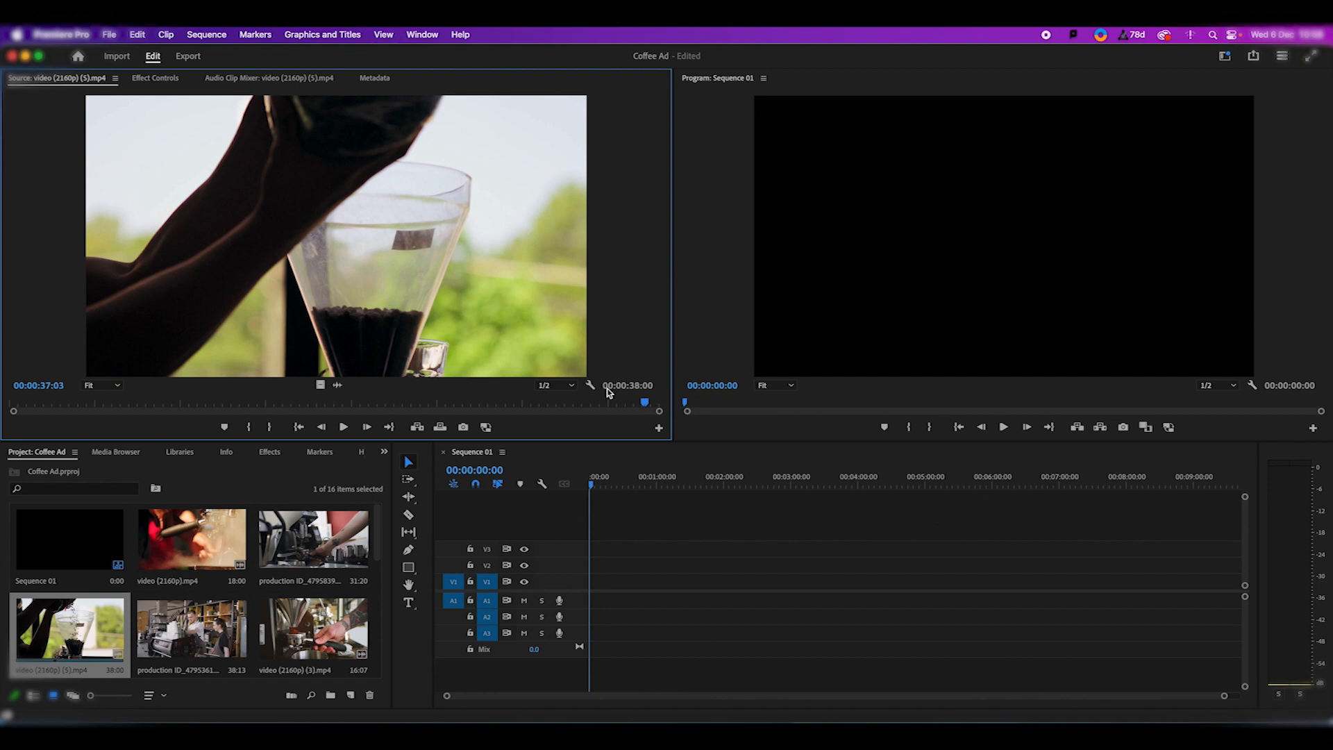
pyautogui.moveTo(645, 402); pyautogui.dragTo(299, 399)
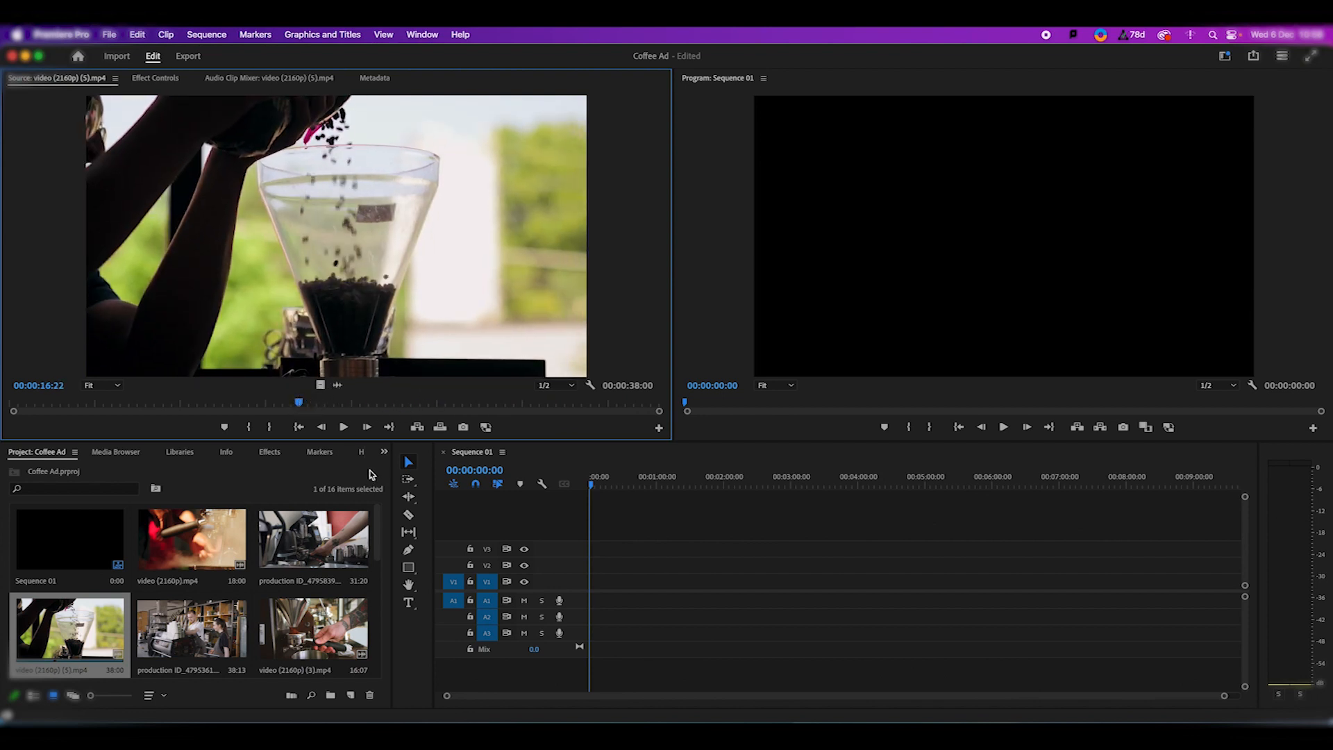
pyautogui.click(267, 427)
pyautogui.click(304, 406)
pyautogui.moveTo(303, 406); pyautogui.dragTo(299, 408)
pyautogui.press('space')
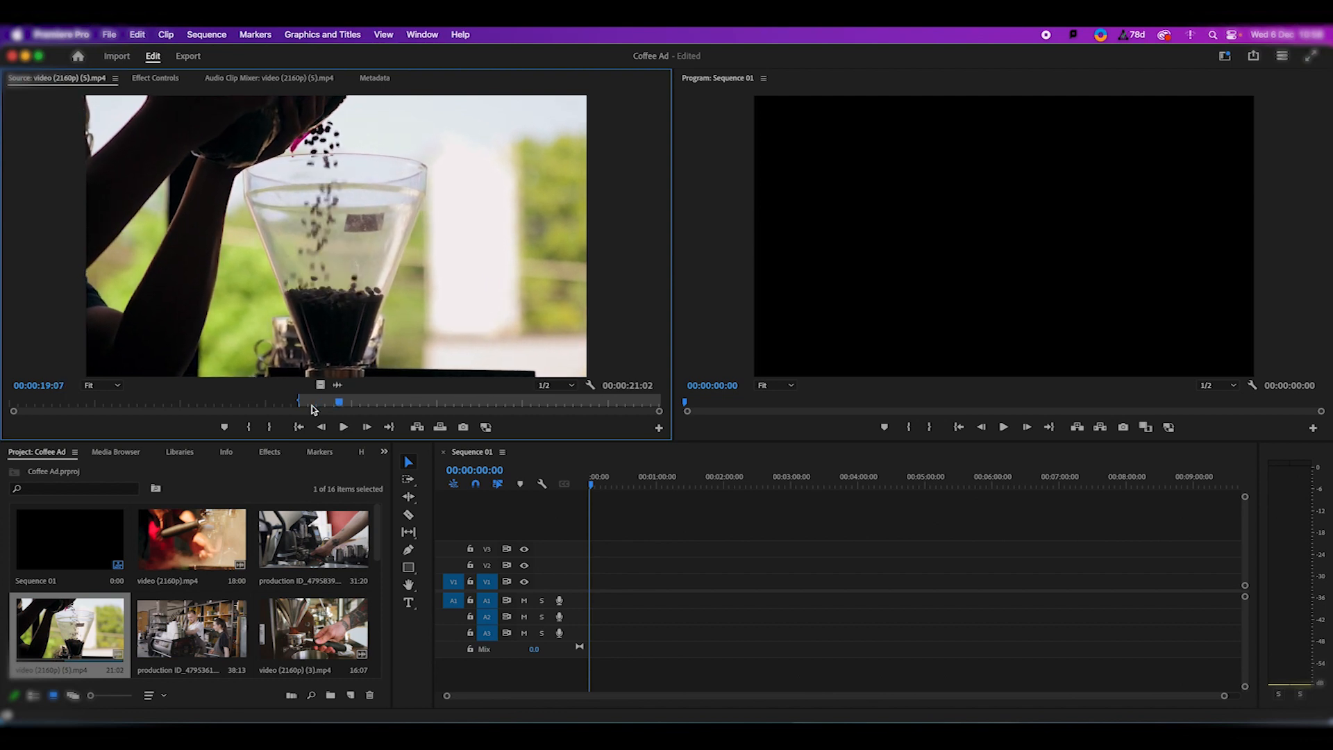
pyautogui.press('o')
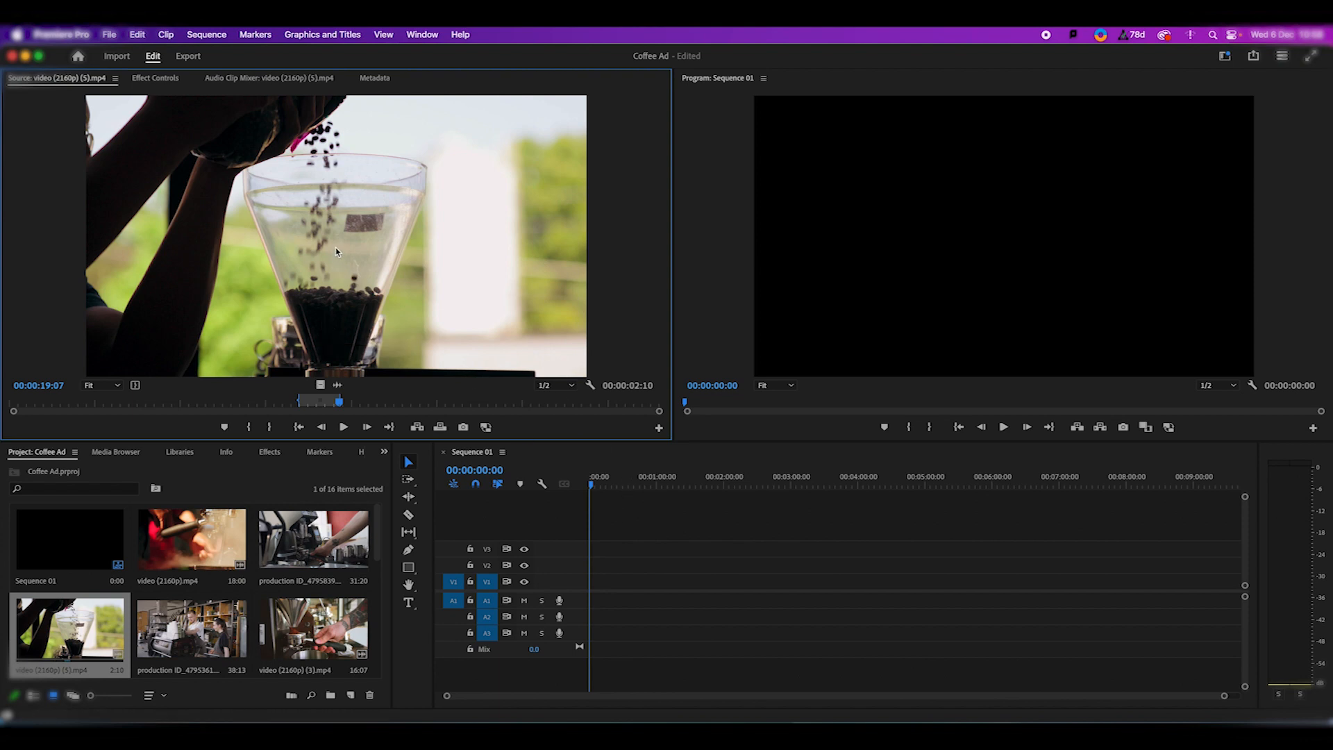
# Step: Place the marked section of video (2160p) (5).mp4 at the start of track V1, keeping the existing sequence settings
pyautogui.moveTo(336, 249); pyautogui.dragTo(594, 590)
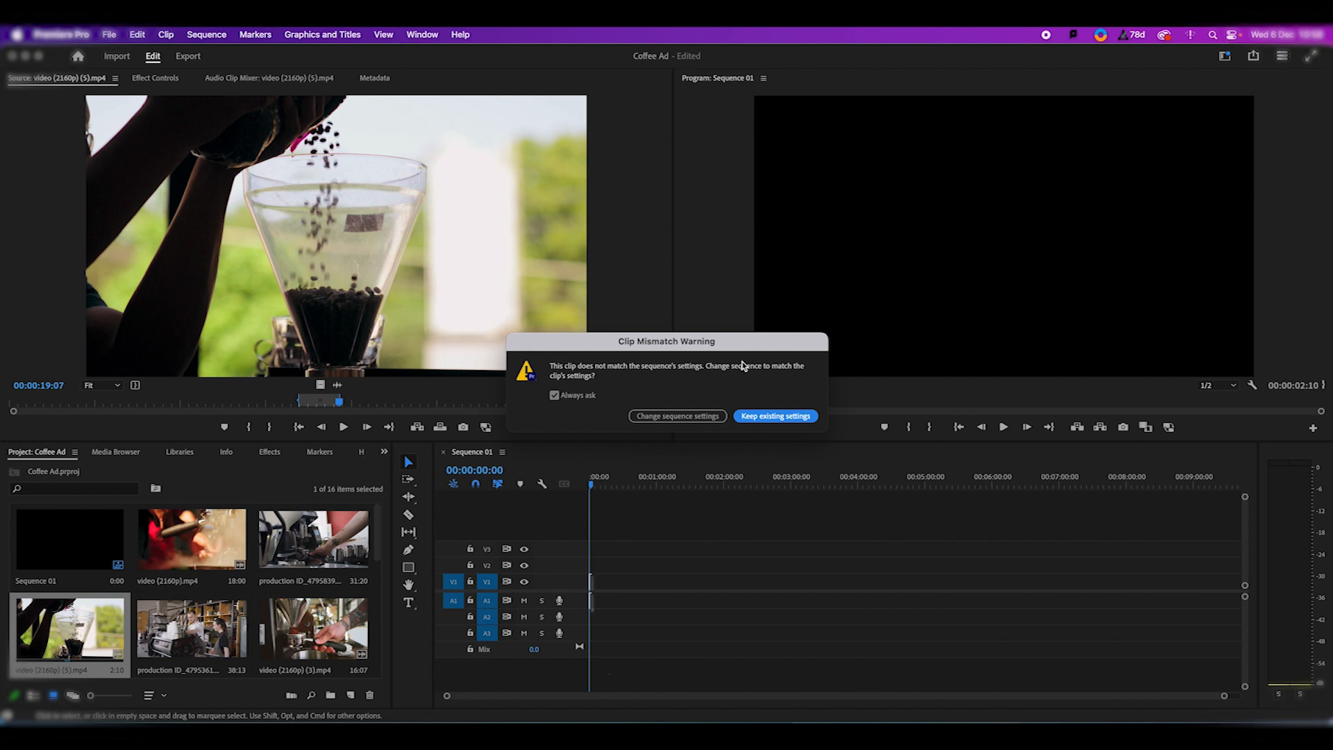
pyautogui.moveTo(669, 342); pyautogui.dragTo(814, 282)
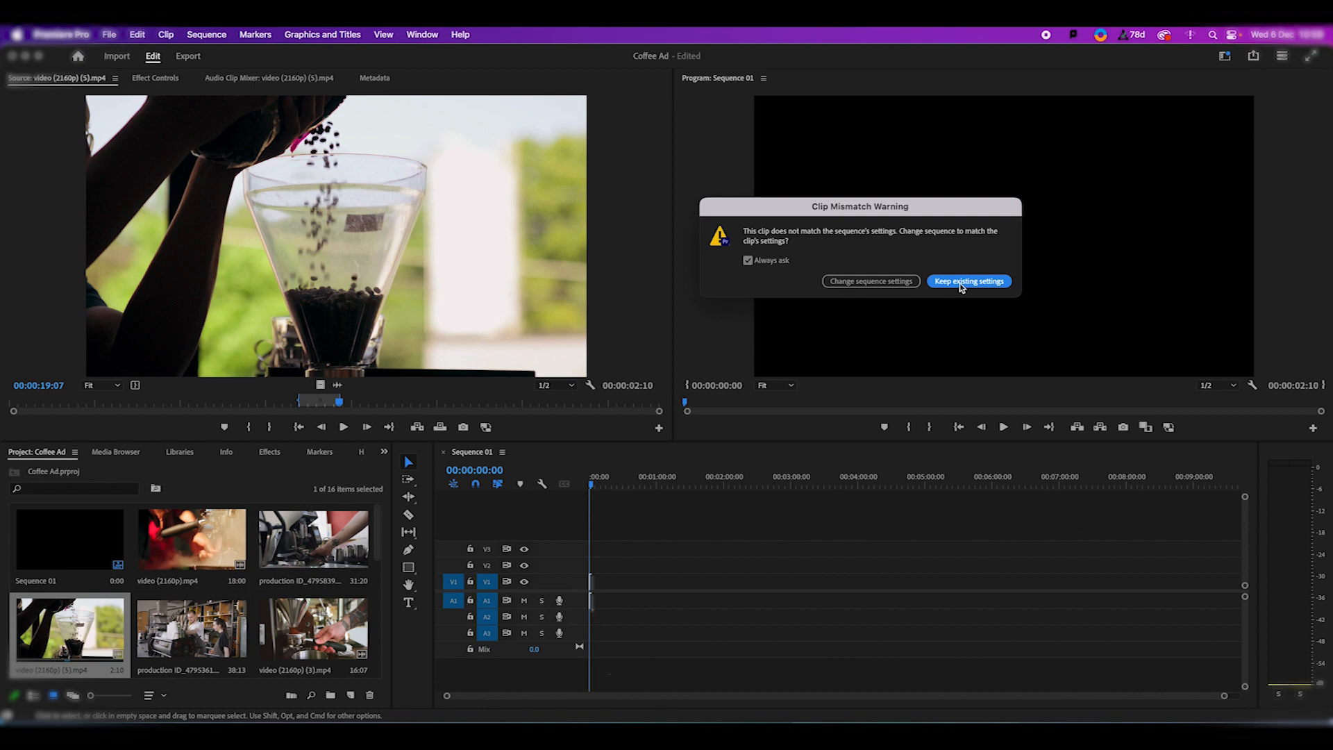
pyautogui.click(961, 286)
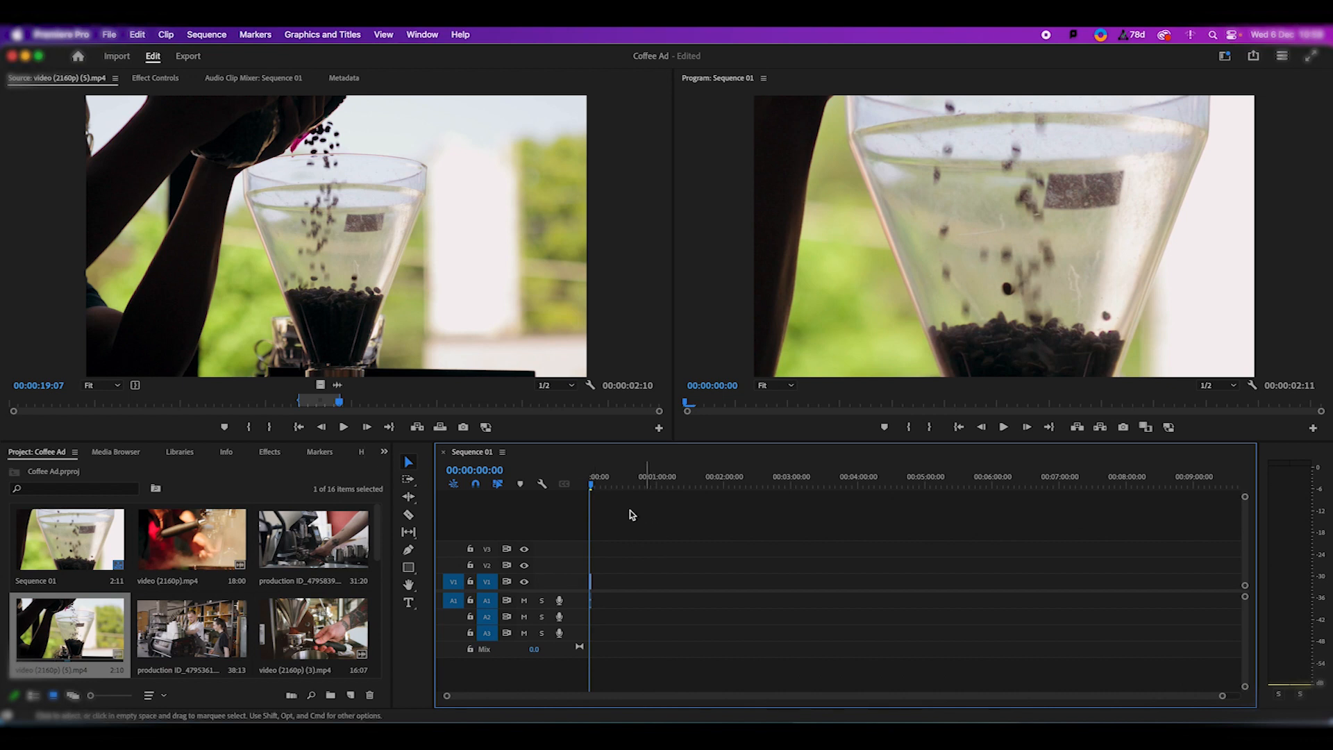
# Step: Scale the first clip on V1 to the sequence's frame size and deselect it
pyautogui.press('=')
pyautogui.press('=')
pyautogui.press('=')
pyautogui.press('=')
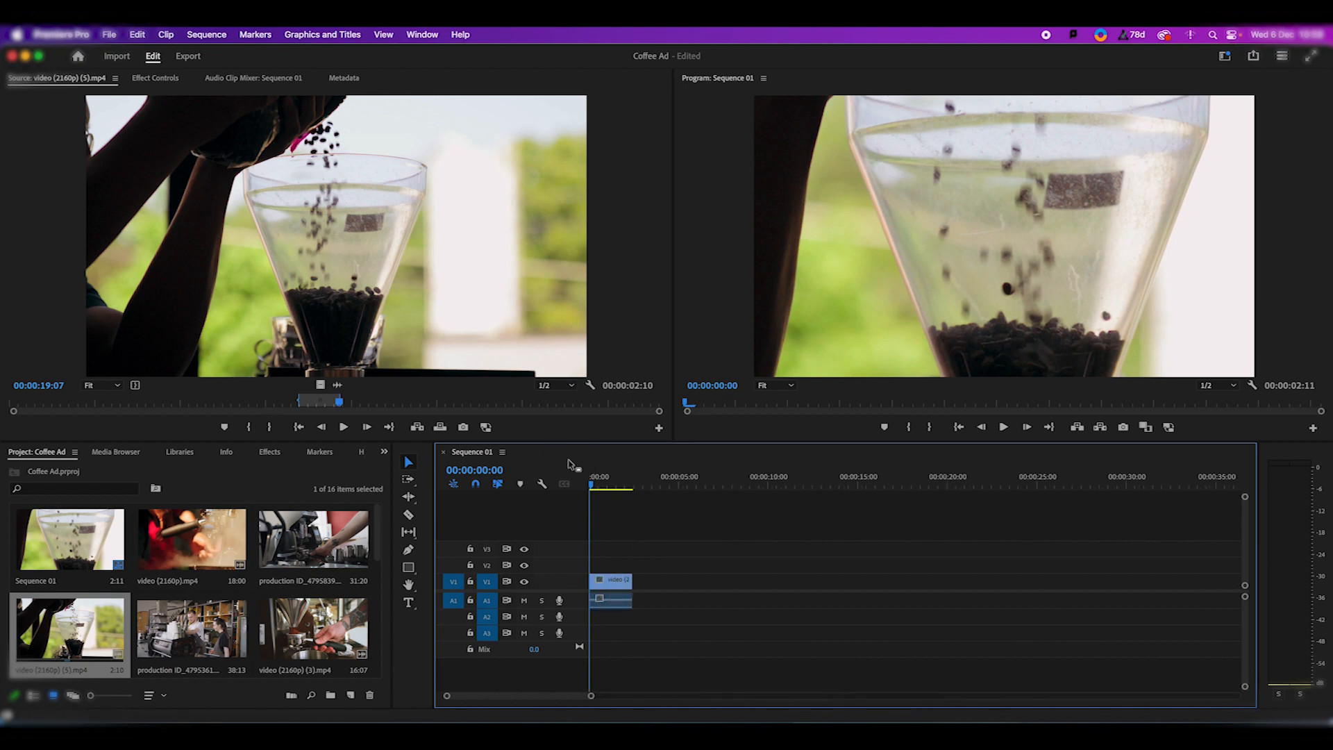
pyautogui.click(615, 584)
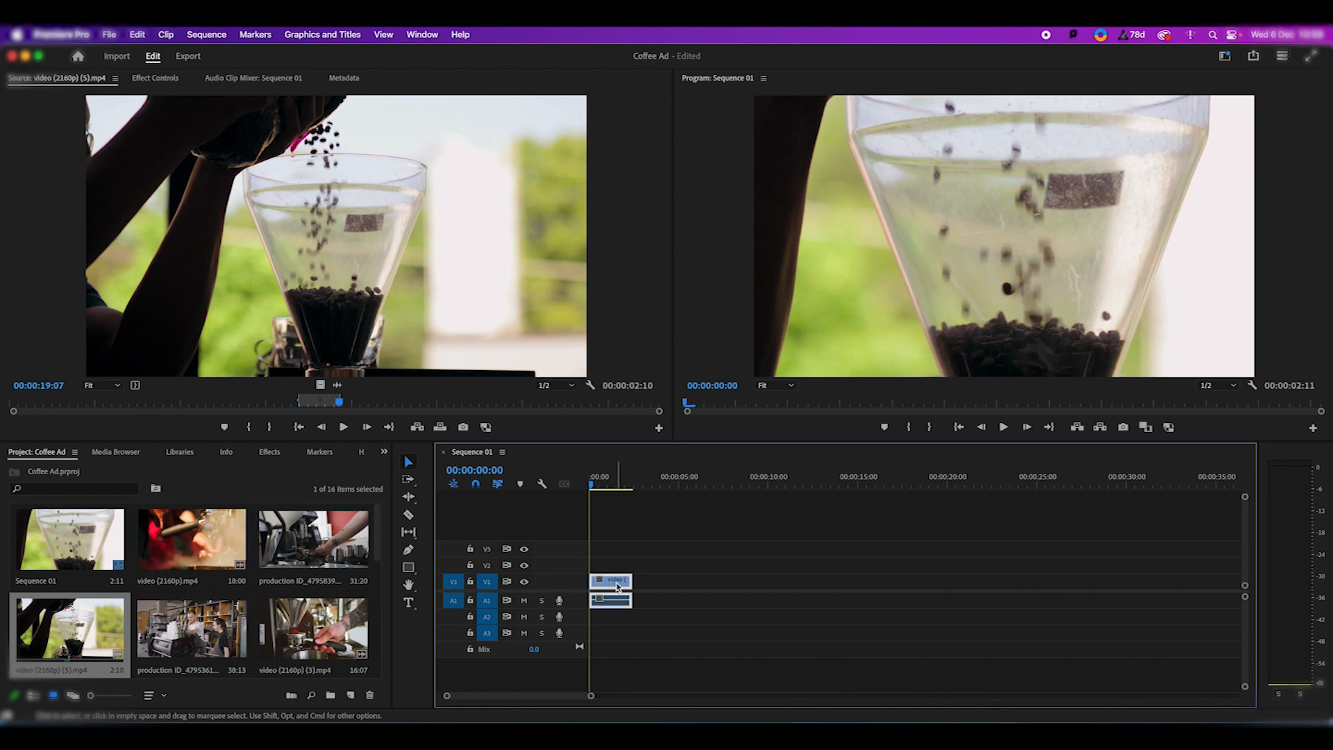
pyautogui.rightClick(617, 586)
pyautogui.scroll(-6, 683, 627)
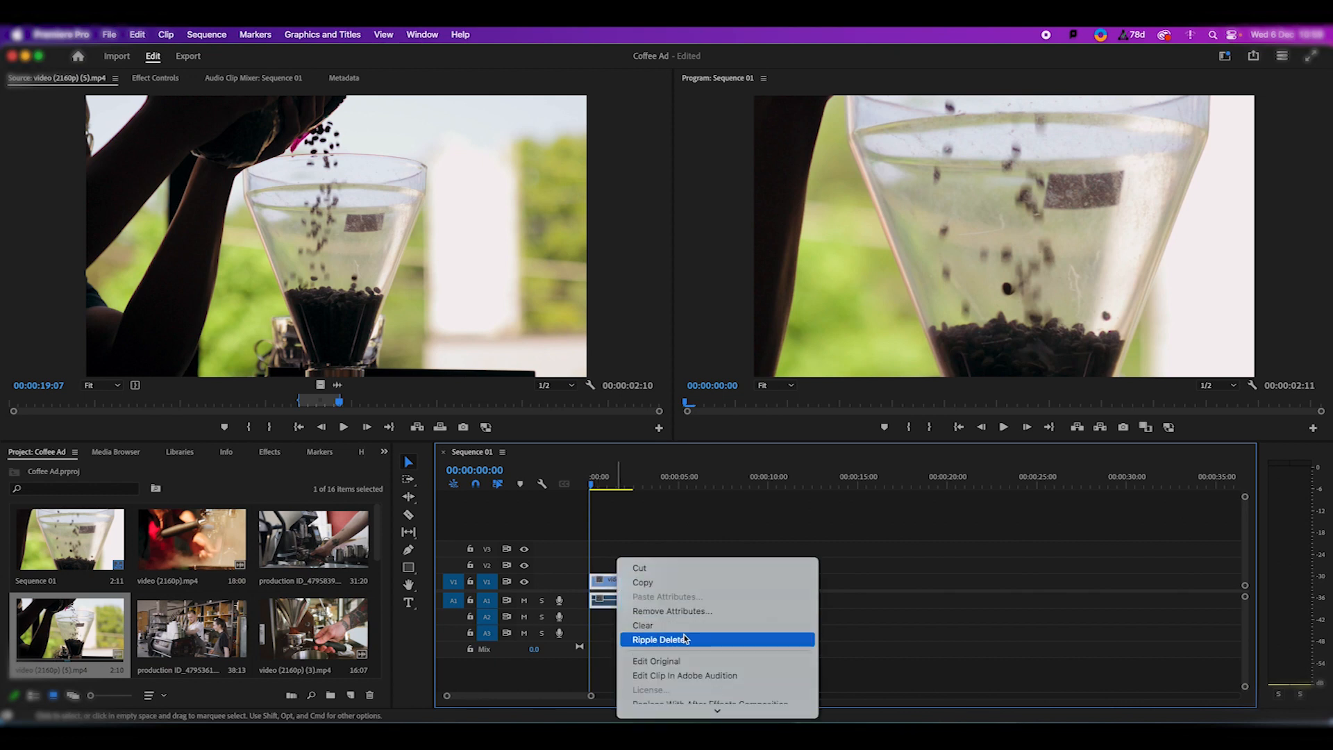
pyautogui.scroll(-8, 692, 652)
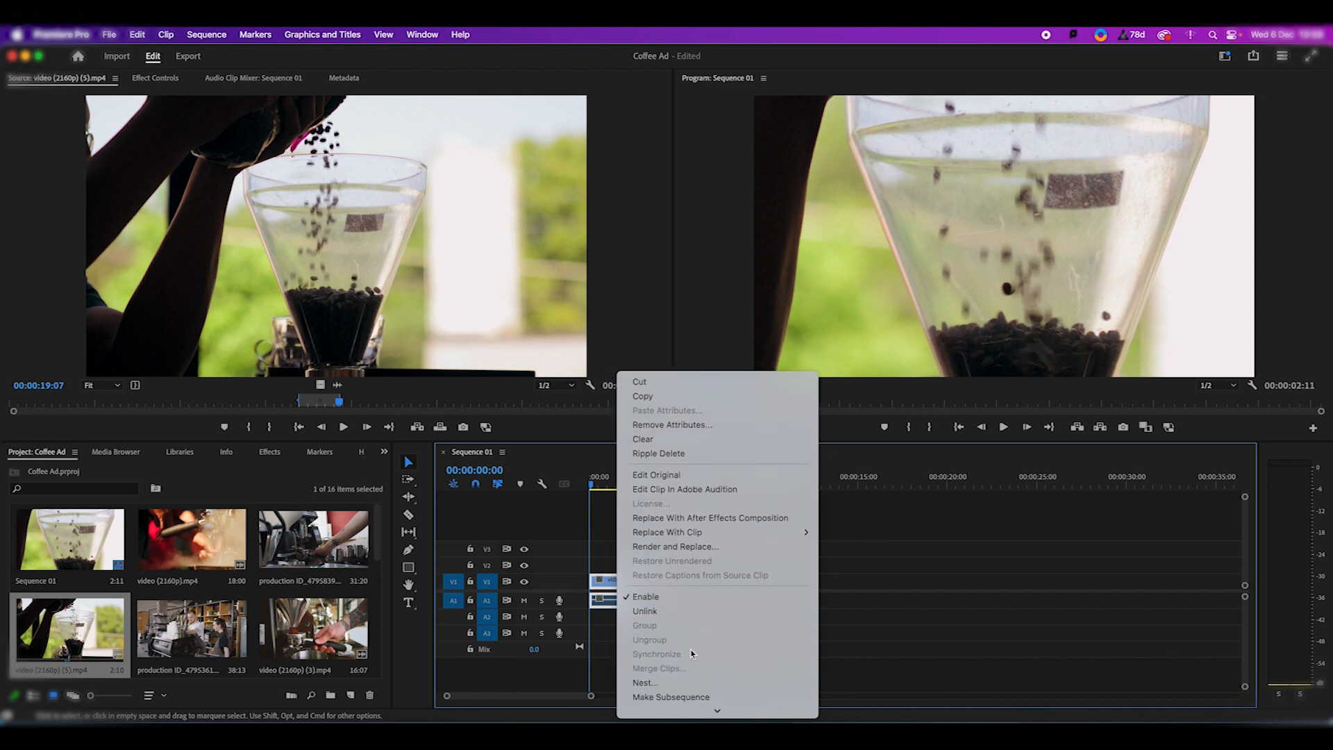
pyautogui.scroll(-6, 693, 653)
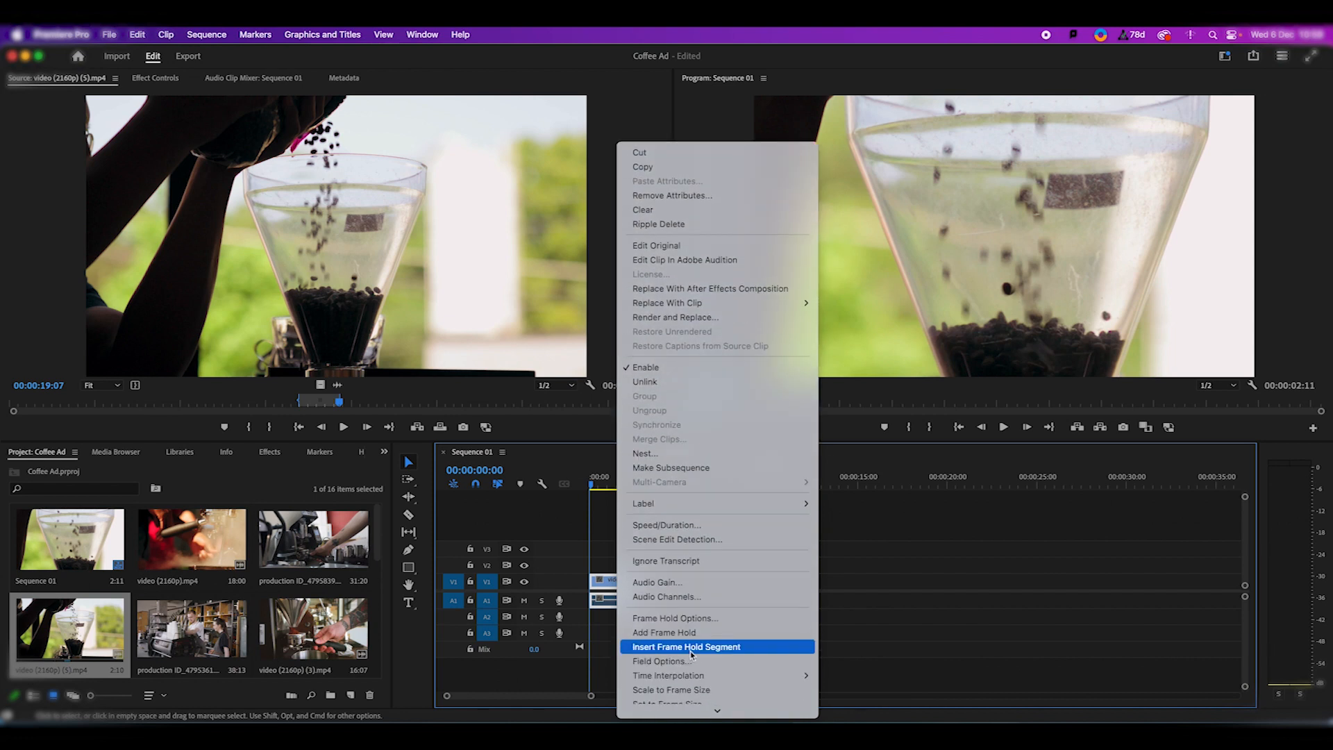
pyautogui.click(690, 644)
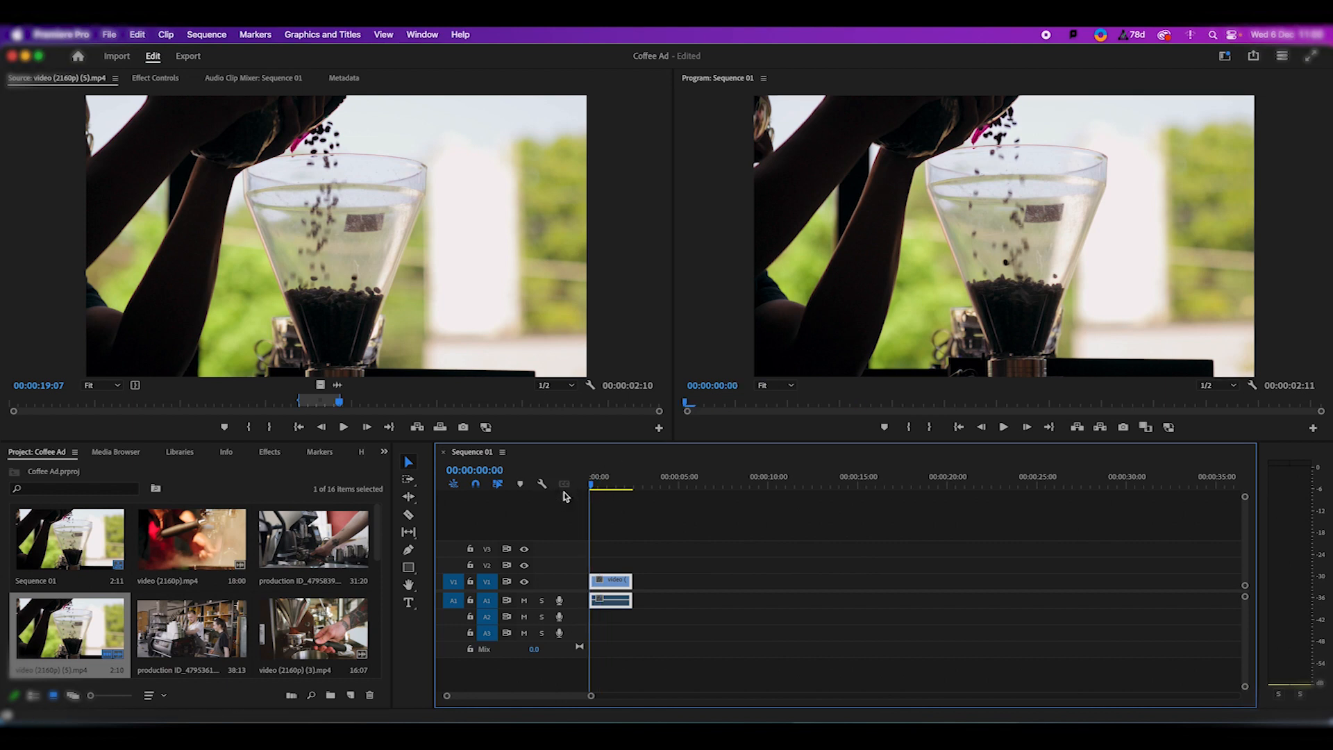
pyautogui.click(637, 543)
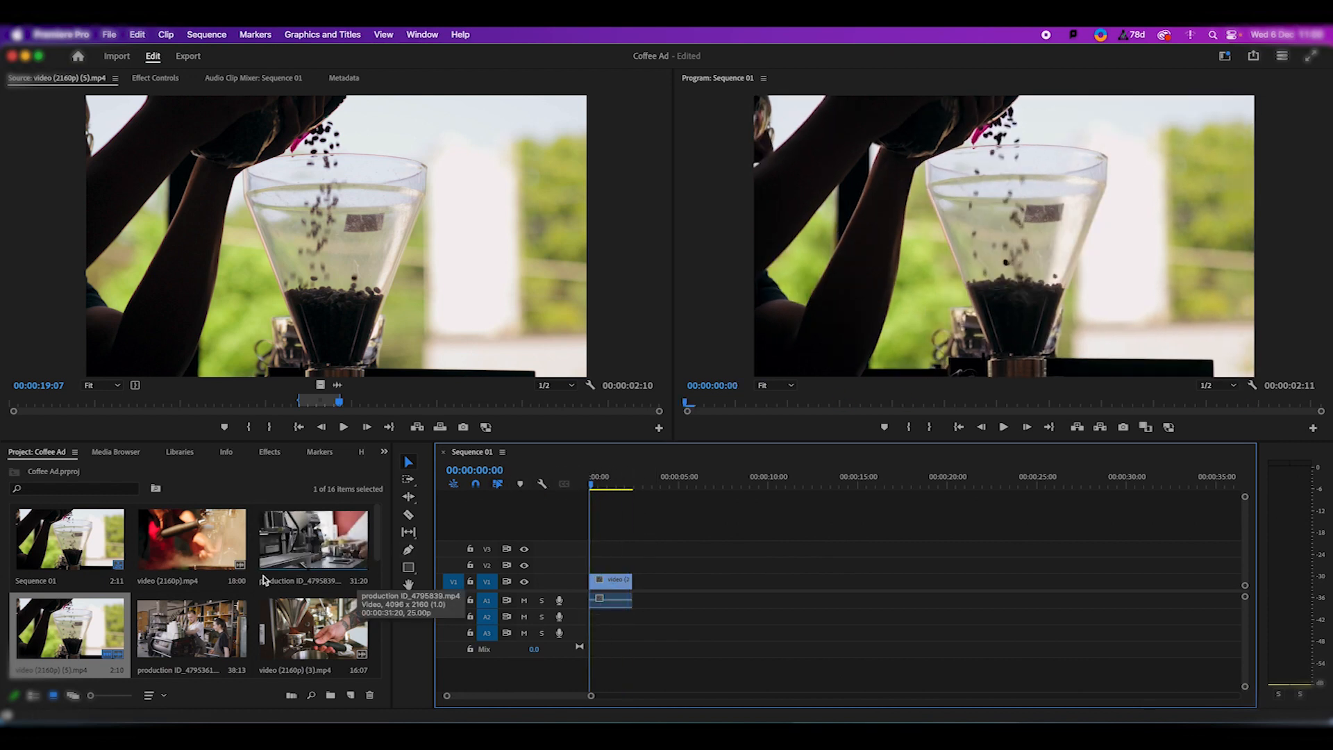
# Step: Mark a 2:05 section of video (2160p) (4).mp4 ending at 00:00:05:11 and place it directly after the first clip on V1
pyautogui.scroll(-5, 267, 569)
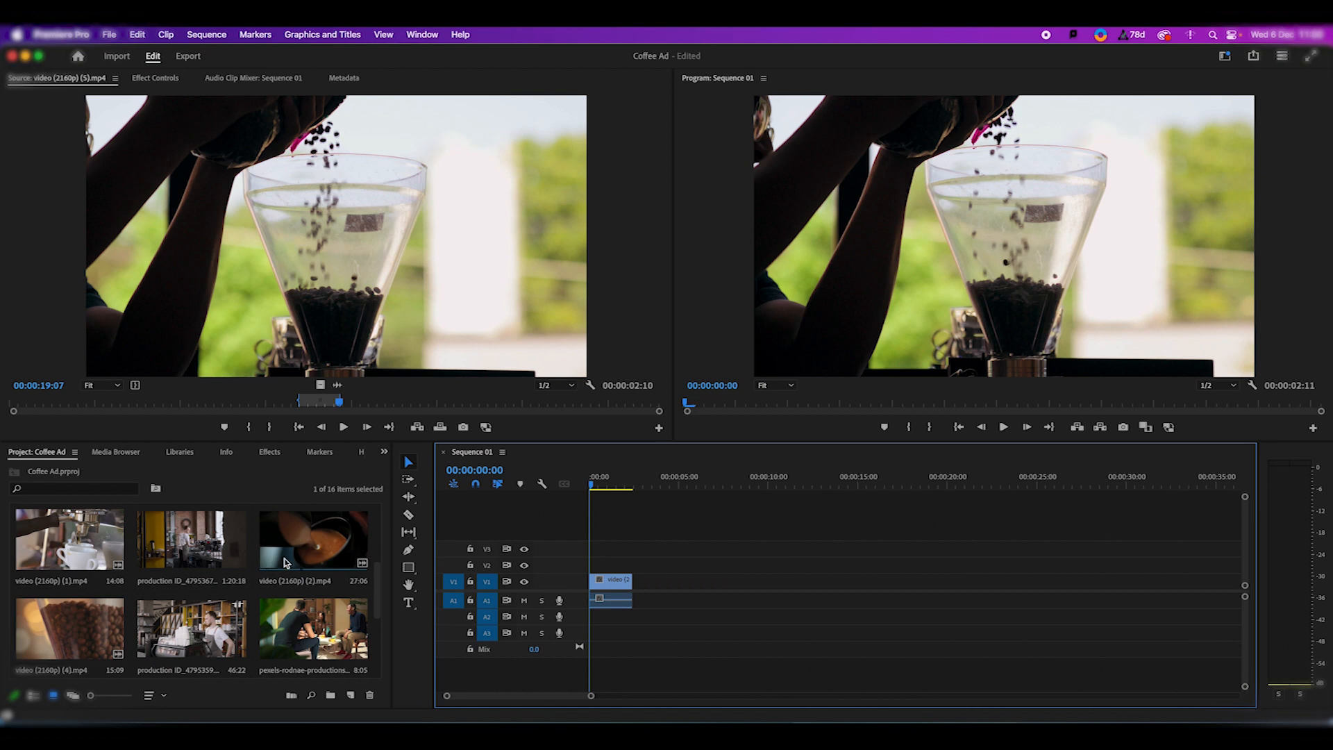
pyautogui.doubleClick(85, 629)
pyautogui.moveTo(354, 402); pyautogui.dragTo(243, 404)
pyautogui.press('i')
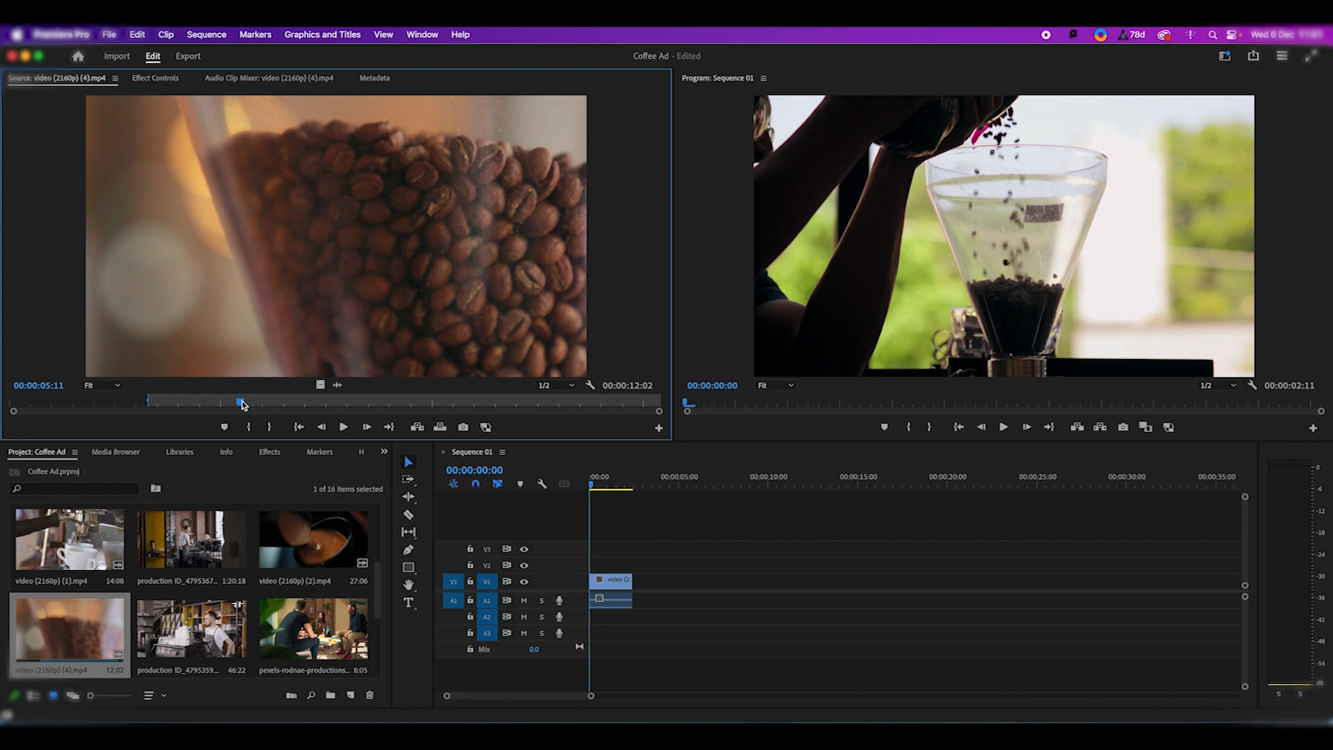
pyautogui.press('o')
pyautogui.moveTo(289, 280); pyautogui.dragTo(633, 594)
# Step: Scale the second clip on V1, the coffee beans close-up, to the sequence's frame size
pyautogui.moveTo(629, 486)
pyautogui.mouseDown()
pyautogui.moveTo(644, 486)
pyautogui.moveTo(633, 486)
pyautogui.mouseUp()
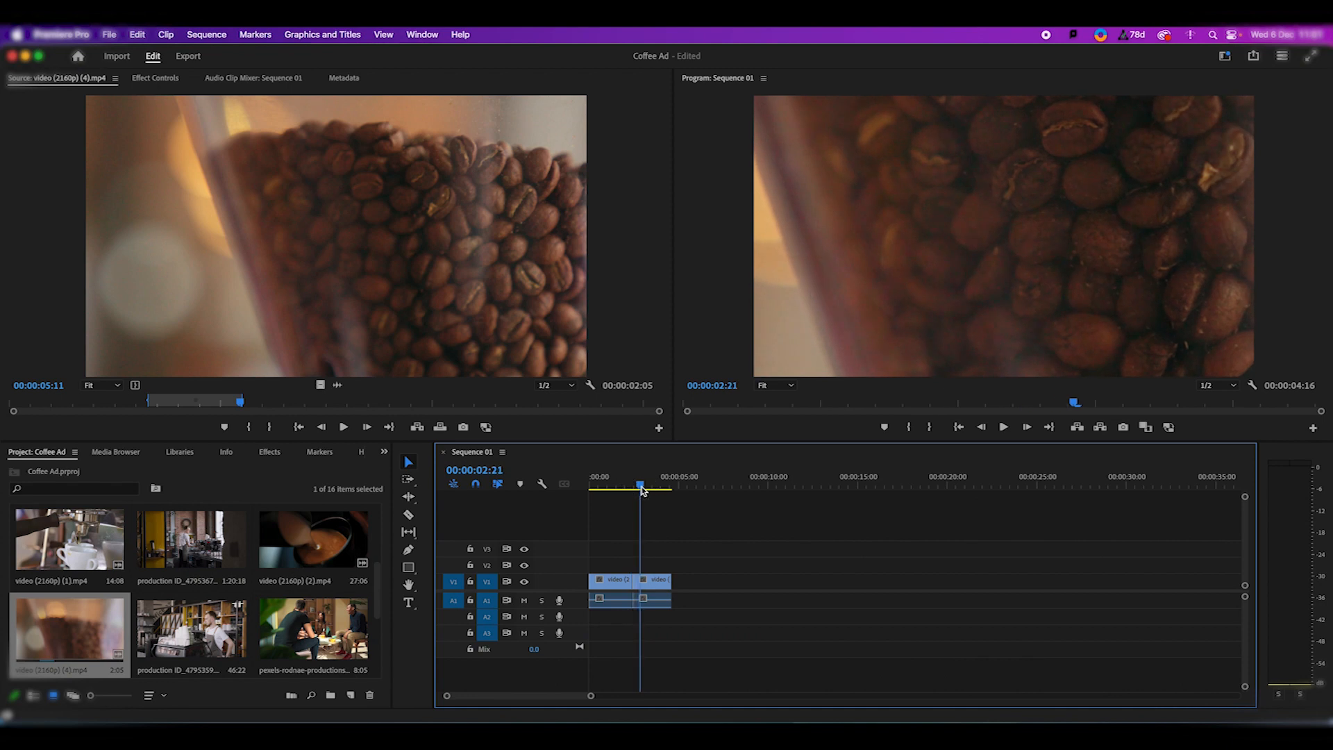
pyautogui.rightClick(663, 591)
pyautogui.scroll(-10, 725, 647)
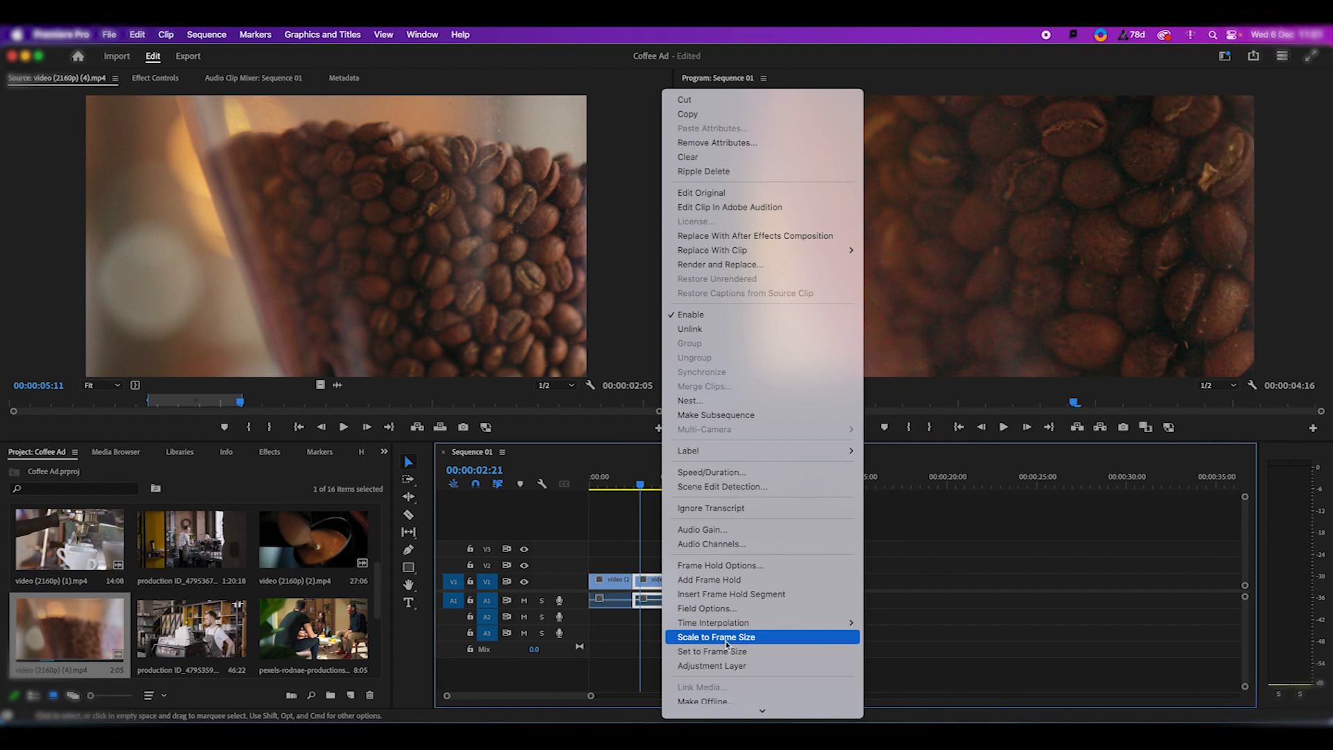
pyautogui.click(727, 637)
# Step: Play back the two clips from the start of the sequence and jump back and forth between the edit points
pyautogui.moveTo(653, 484); pyautogui.dragTo(577, 484)
pyautogui.press('space')
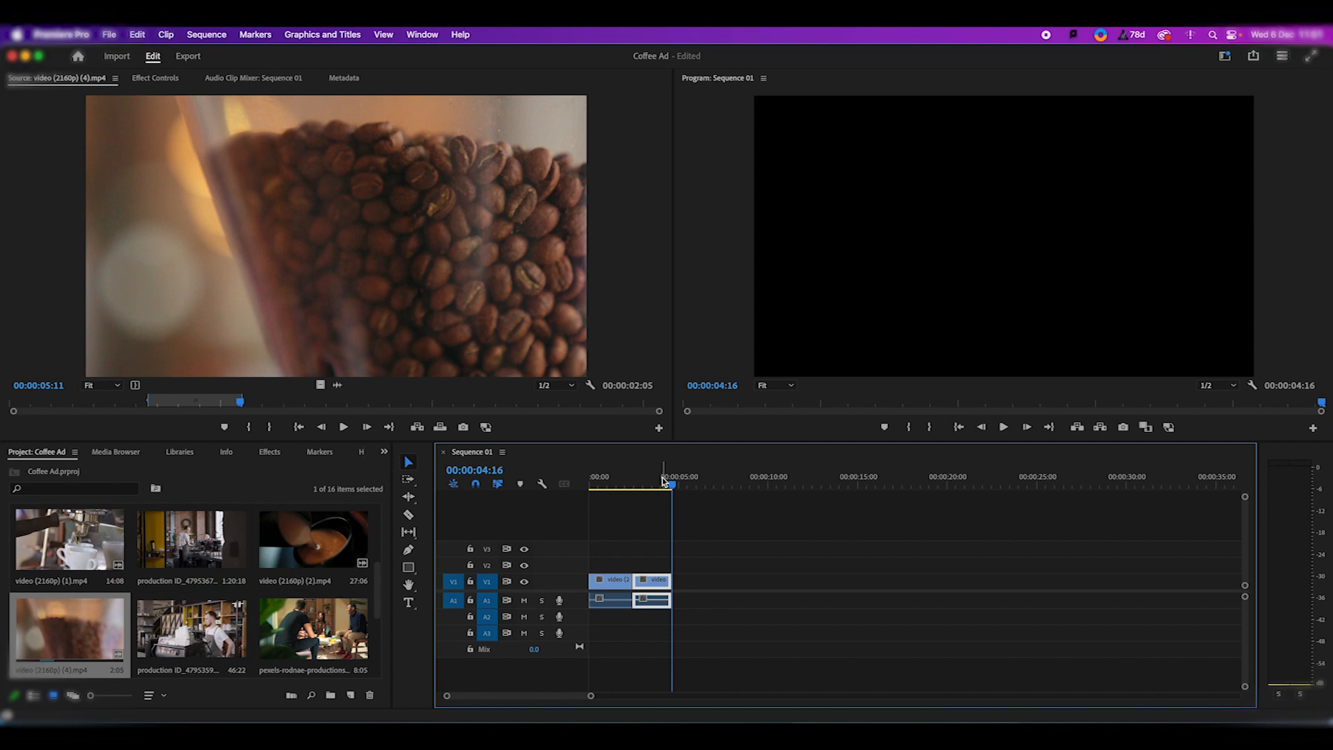
pyautogui.press('Home')
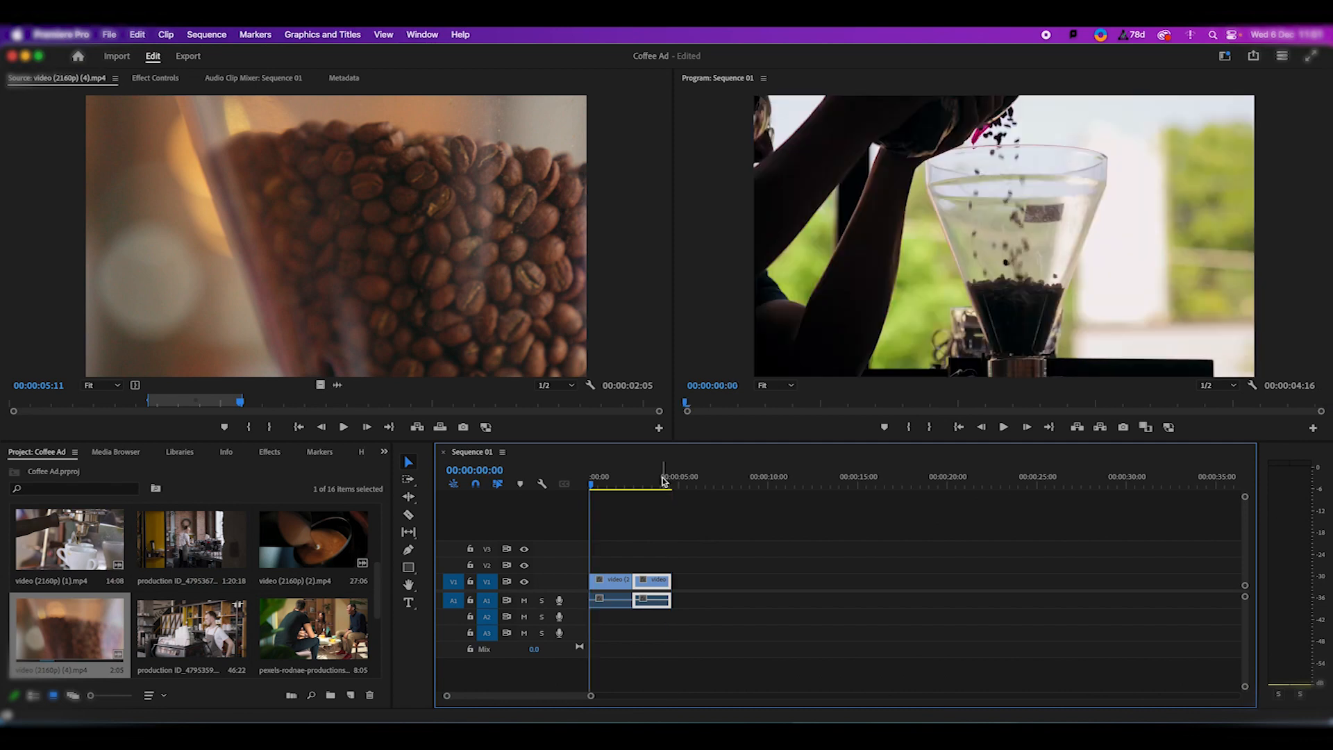
pyautogui.press('End')
pyautogui.press('Home')
pyautogui.press('Down')
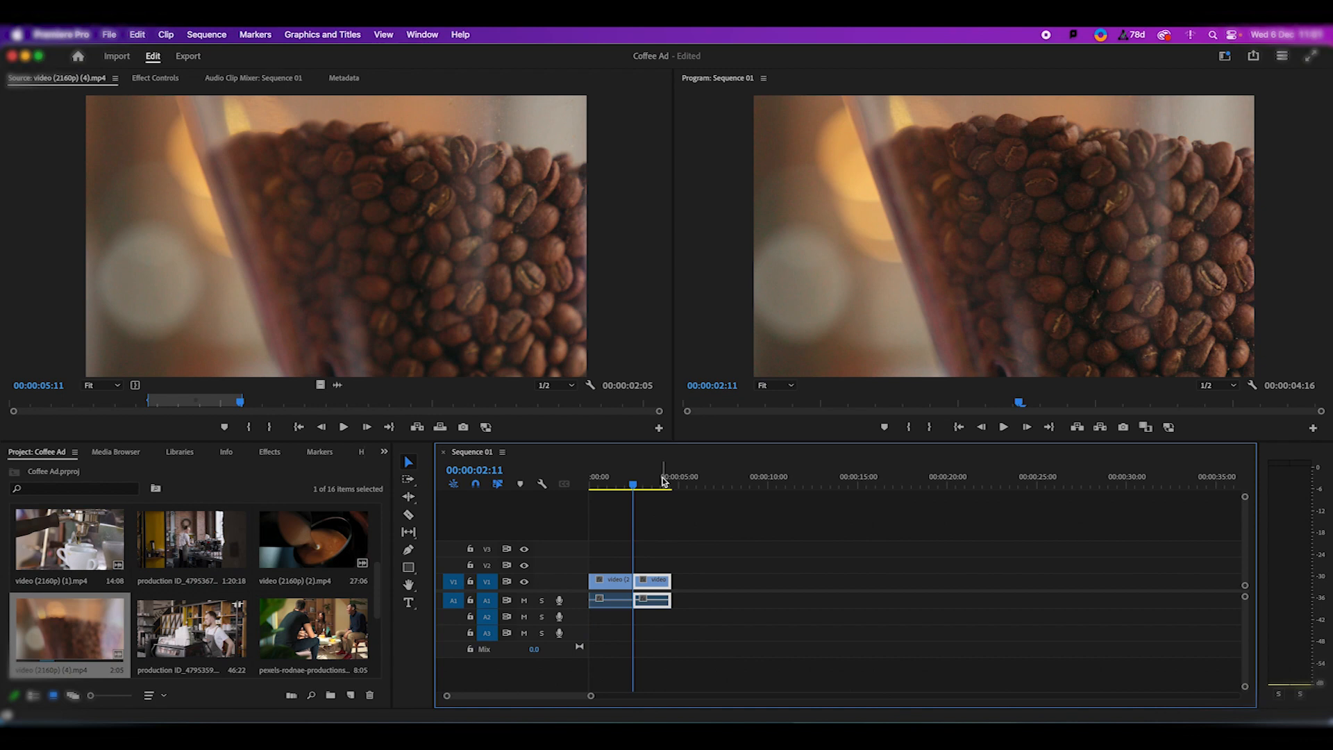
pyautogui.press('Up')
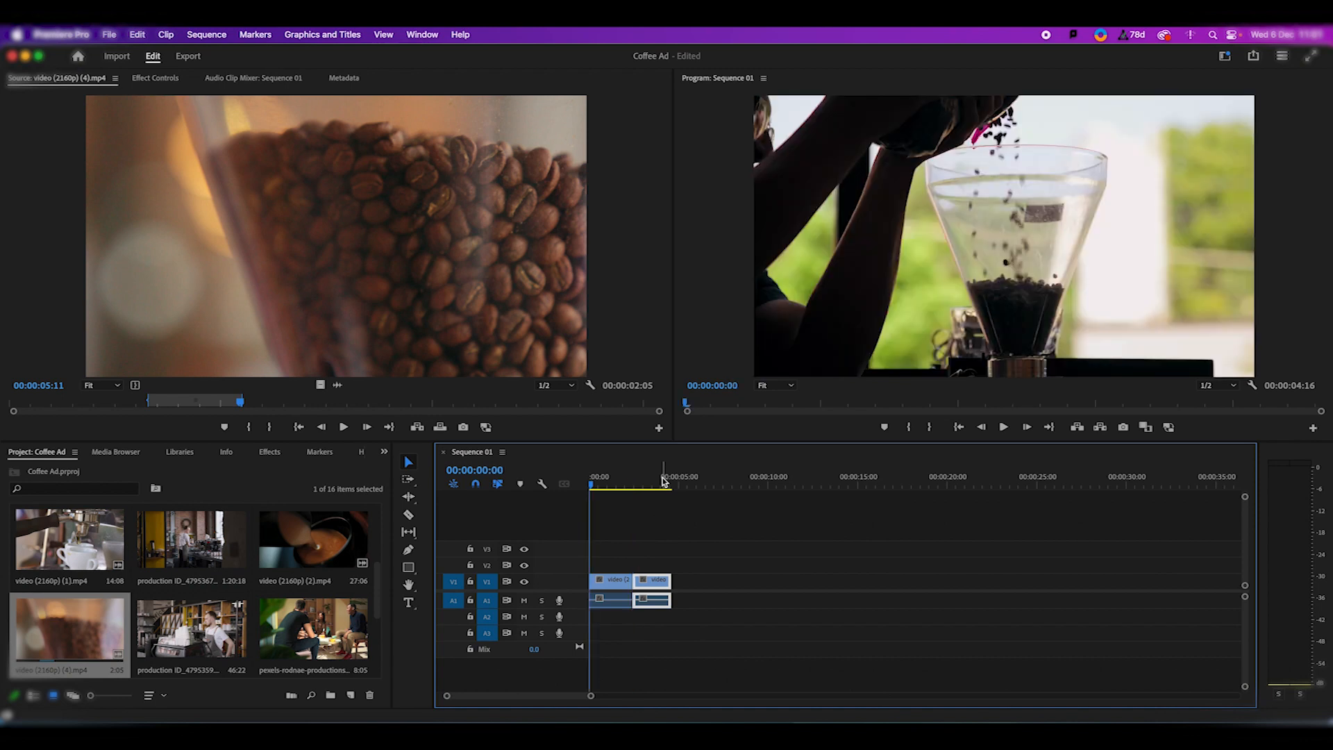
pyautogui.press('Down')
pyautogui.press('Up')
pyautogui.press('Down')
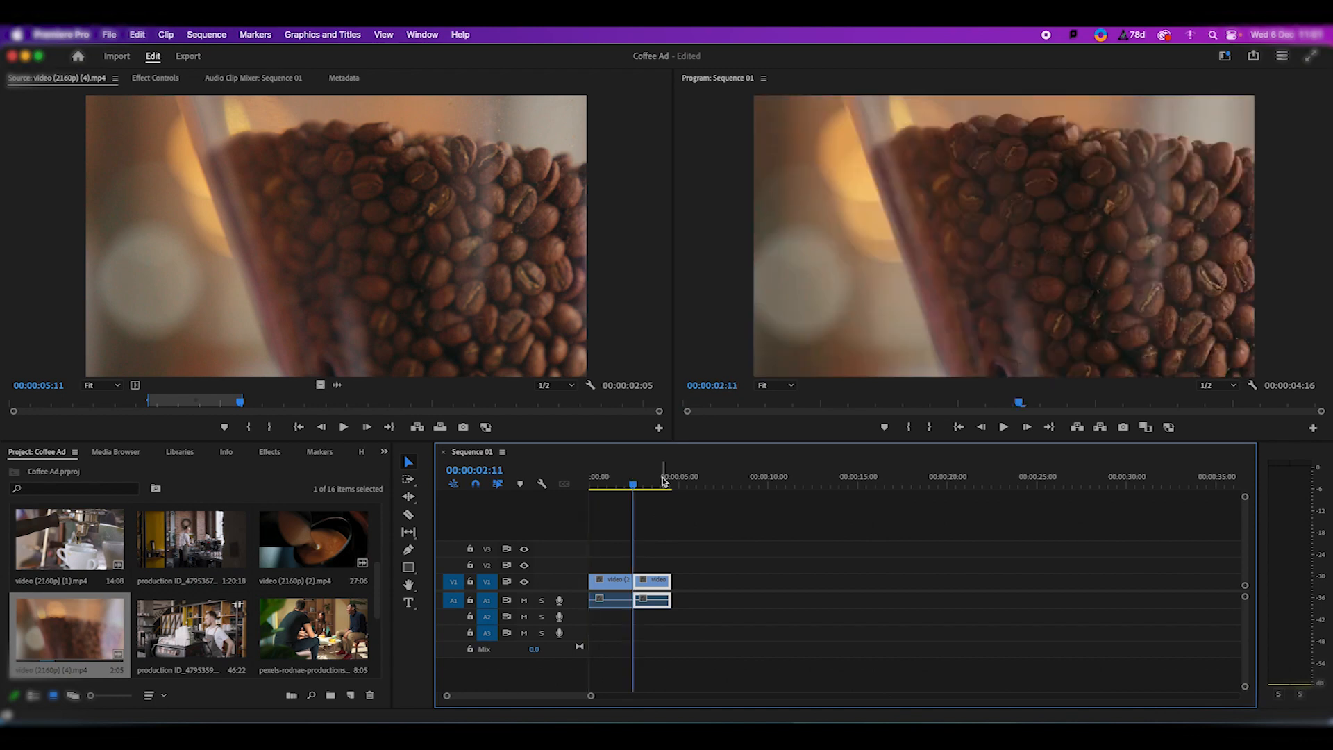
pyautogui.press('Up')
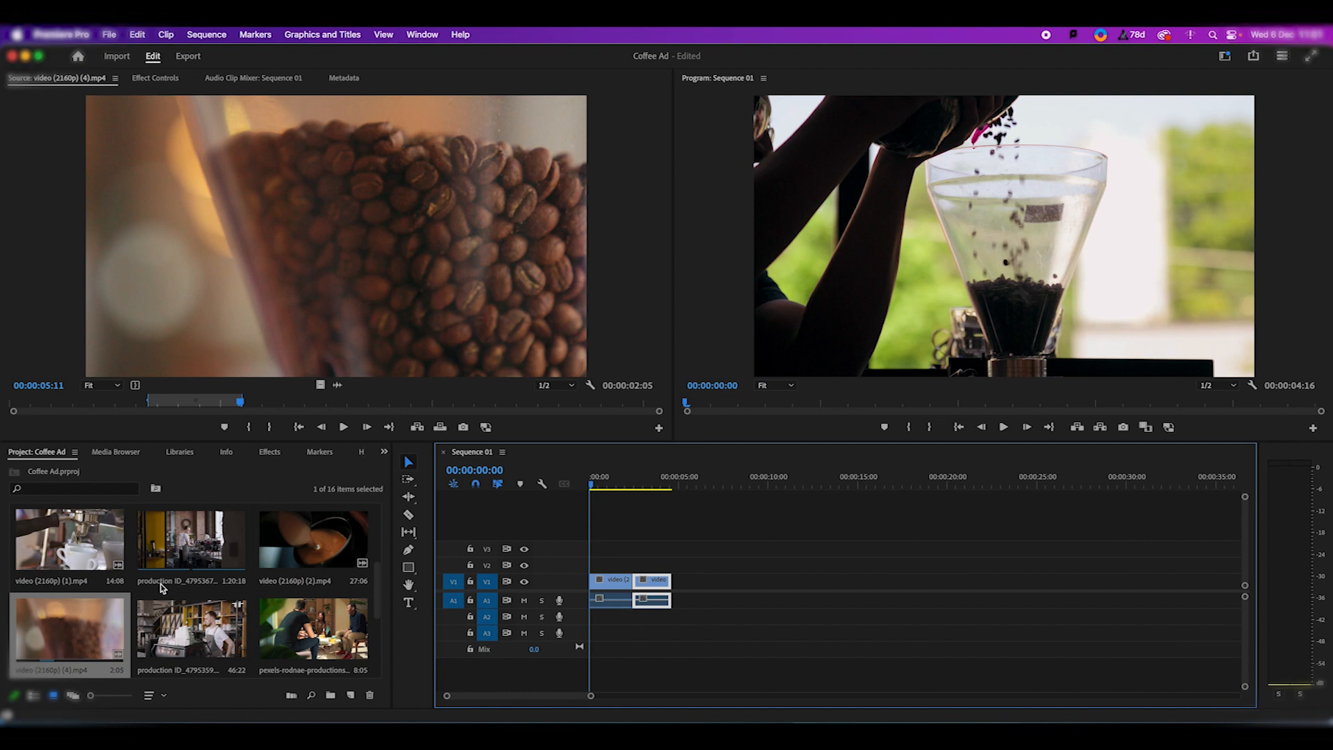
# Step: Mark a 3:11 section of video (2160p) (3).mp4 ending at 00:00:07:09 and place it directly after the second clip on V1
pyautogui.scroll(5, 202, 593)
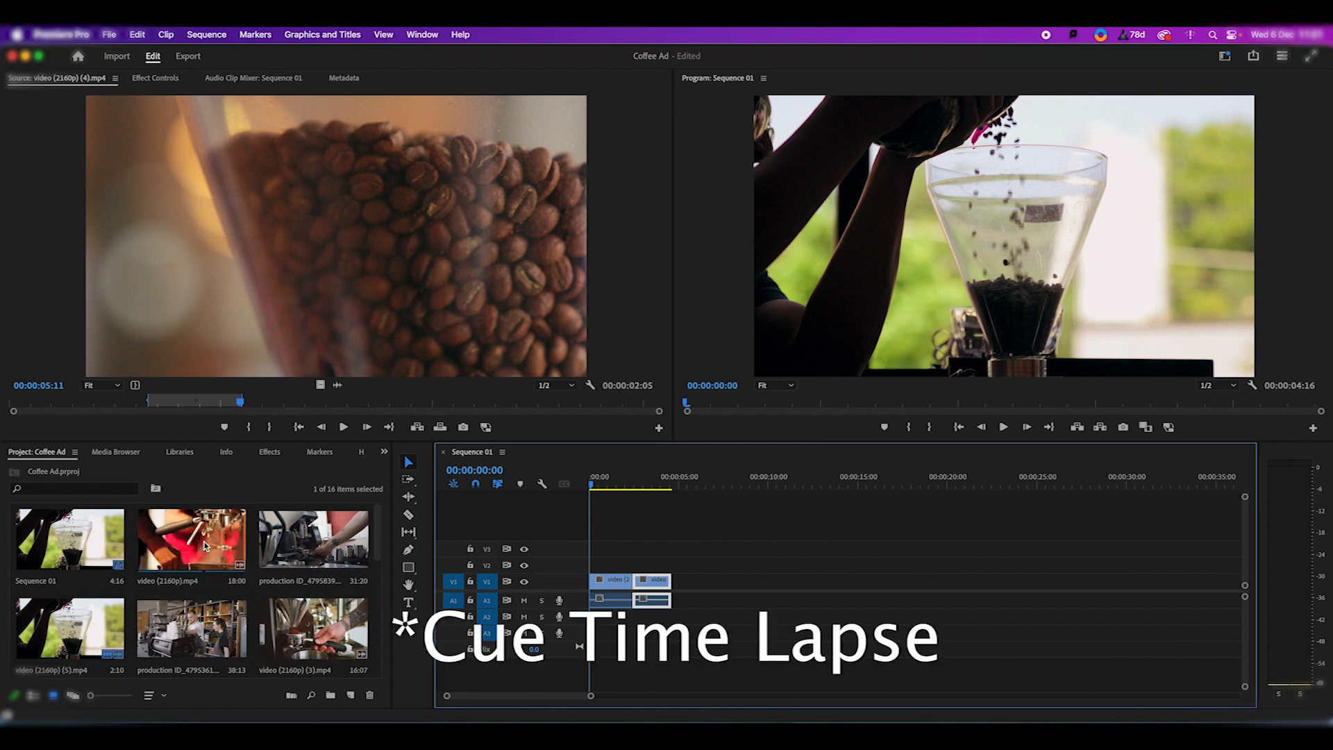
pyautogui.scroll(-5, 205, 546)
pyautogui.scroll(5, 205, 597)
pyautogui.doubleClick(314, 628)
pyautogui.moveTo(278, 401); pyautogui.dragTo(168, 401)
pyautogui.press('i')
pyautogui.moveTo(168, 401); pyautogui.dragTo(304, 405)
pyautogui.press('o')
pyautogui.moveTo(336, 277); pyautogui.dragTo(673, 582)
# Step: Scale the third clip on V1, video (2160p) (3).mp4, to the frame size, check it, and deselect it
pyautogui.click(702, 483)
pyautogui.rightClick(709, 582)
pyautogui.click(762, 678)
pyautogui.moveTo(703, 484); pyautogui.dragTo(732, 484)
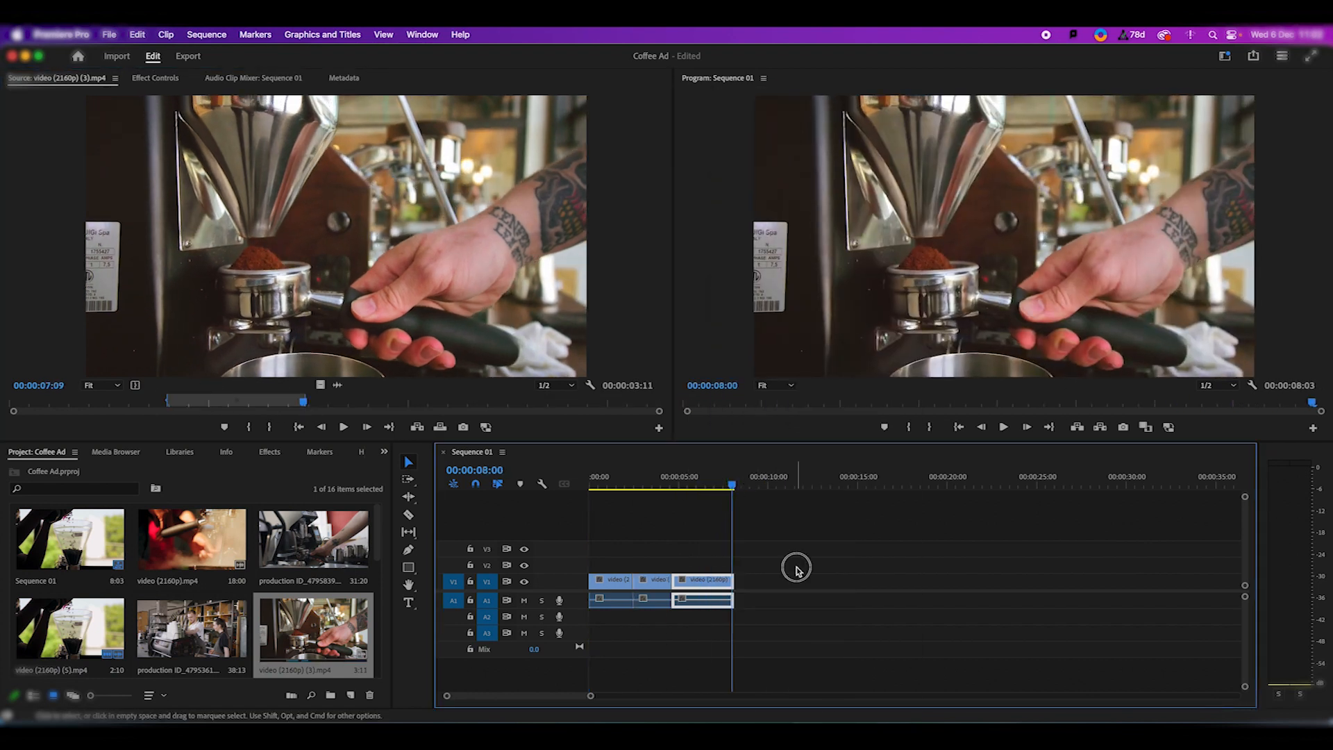
pyautogui.click(797, 568)
# Step: Mark a 15:19 section of production ID_4795839.mp4 ending at 00:00:22:00 and place it directly after the third clip on V1
pyautogui.scroll(-3, 313, 581)
pyautogui.doubleClick(314, 548)
pyautogui.moveTo(349, 403); pyautogui.dragTo(459, 402)
pyautogui.press('i')
pyautogui.press('o')
pyautogui.moveTo(341, 261); pyautogui.dragTo(736, 582)
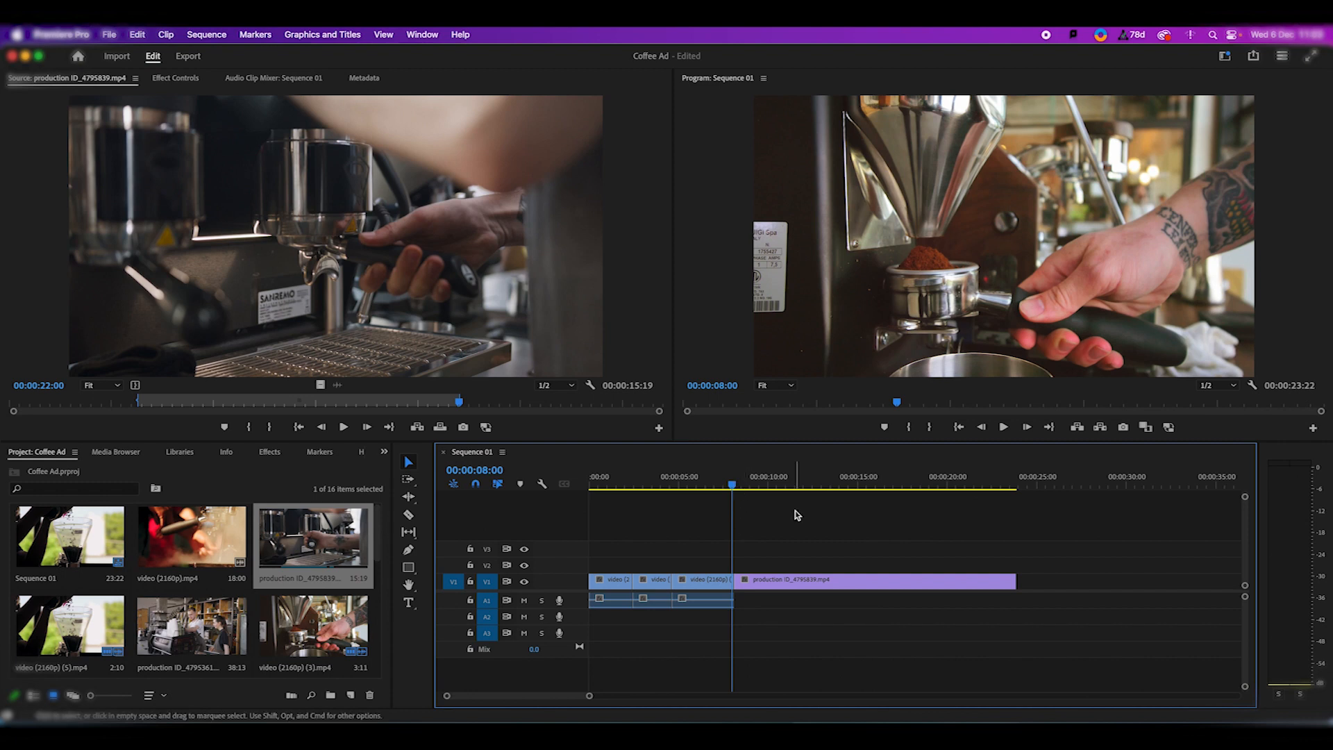
# Step: Scale the production ID_4795839.mp4 clip on V1 to the sequence's frame size
pyautogui.click(687, 478)
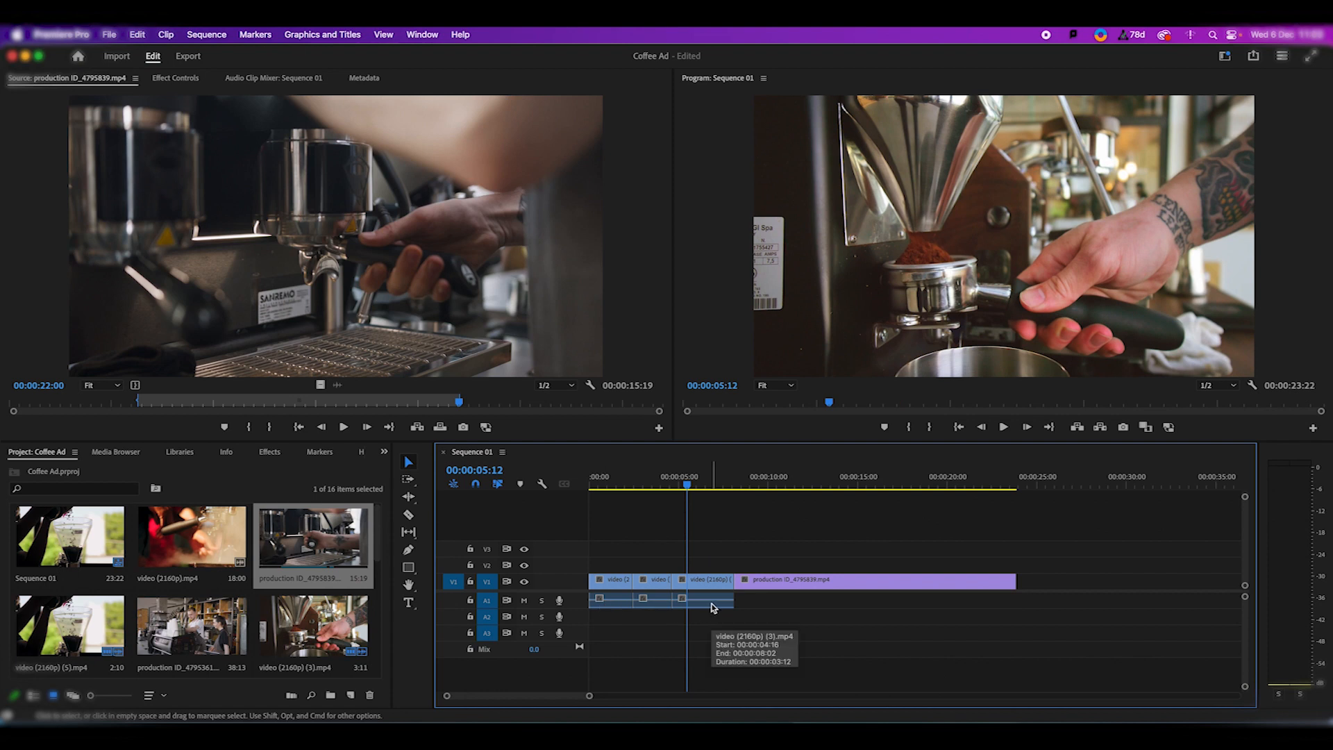
pyautogui.click(716, 609)
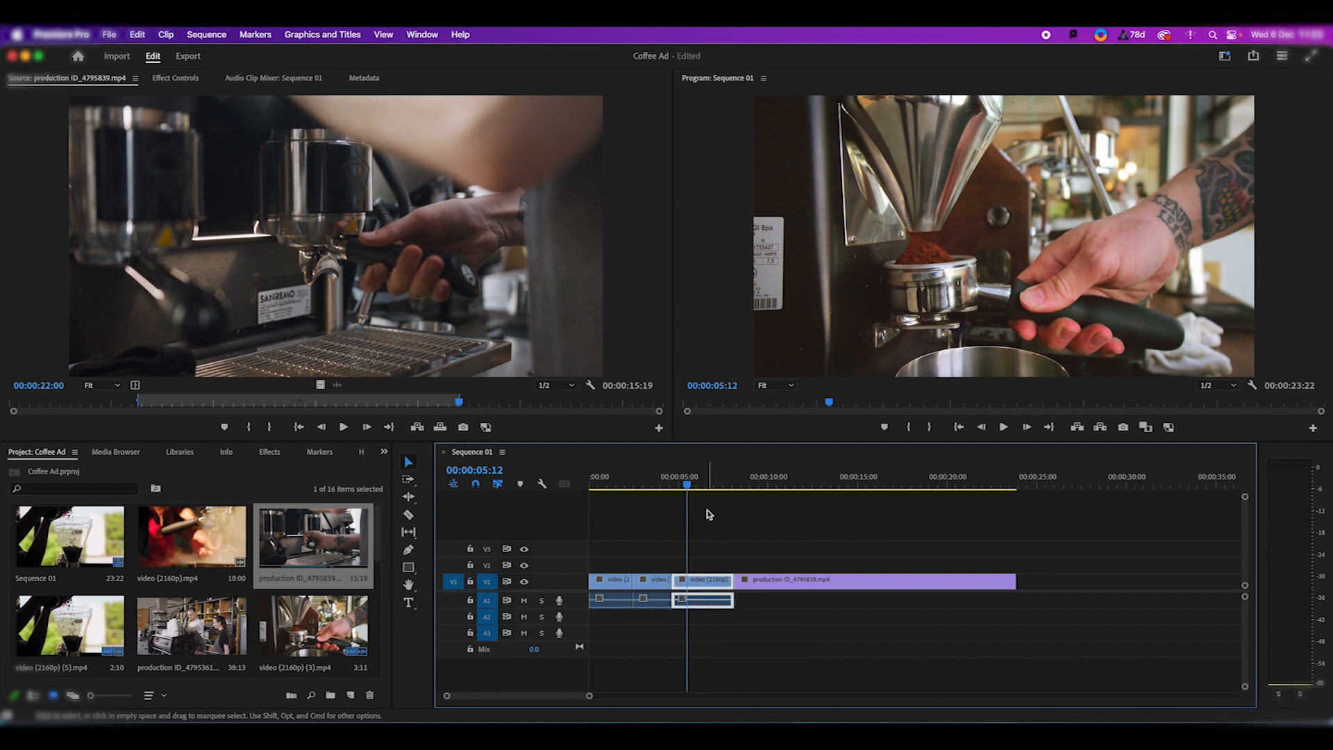
pyautogui.moveTo(687, 484); pyautogui.dragTo(835, 486)
pyautogui.click(838, 585)
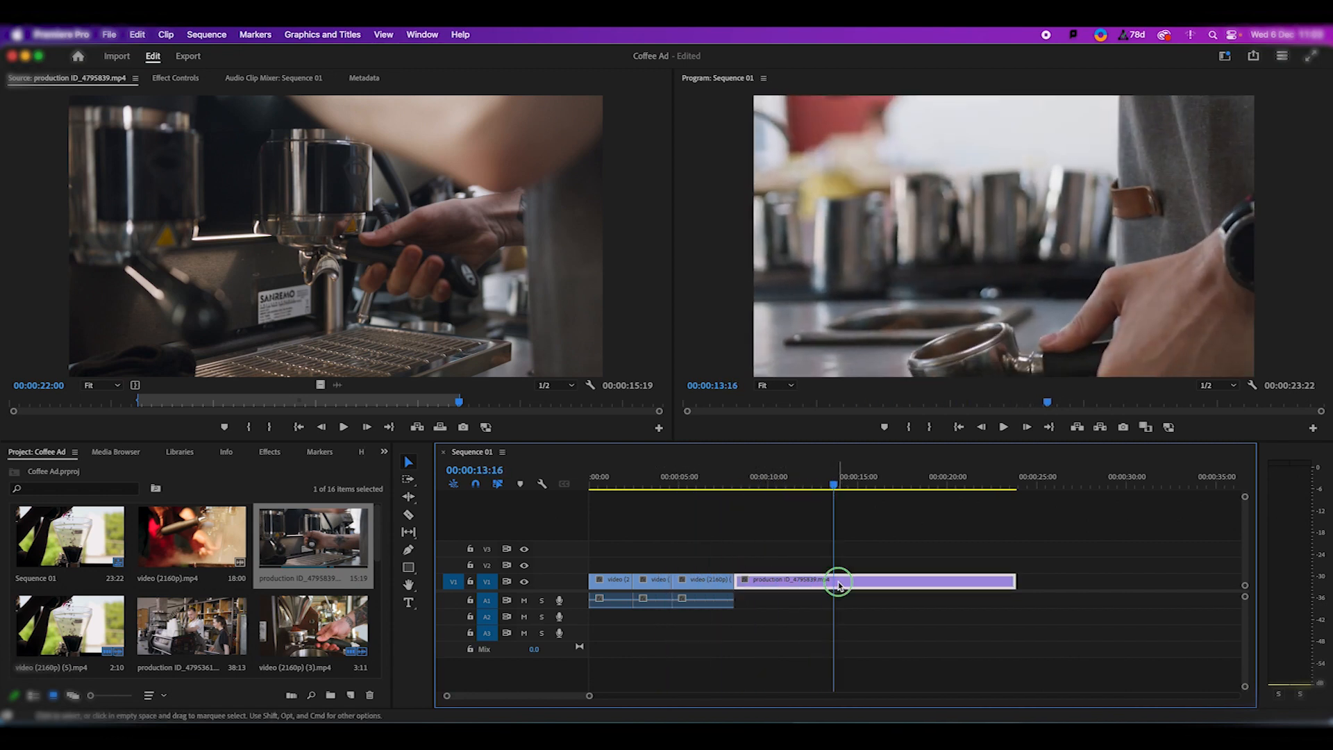
pyautogui.rightClick(875, 585)
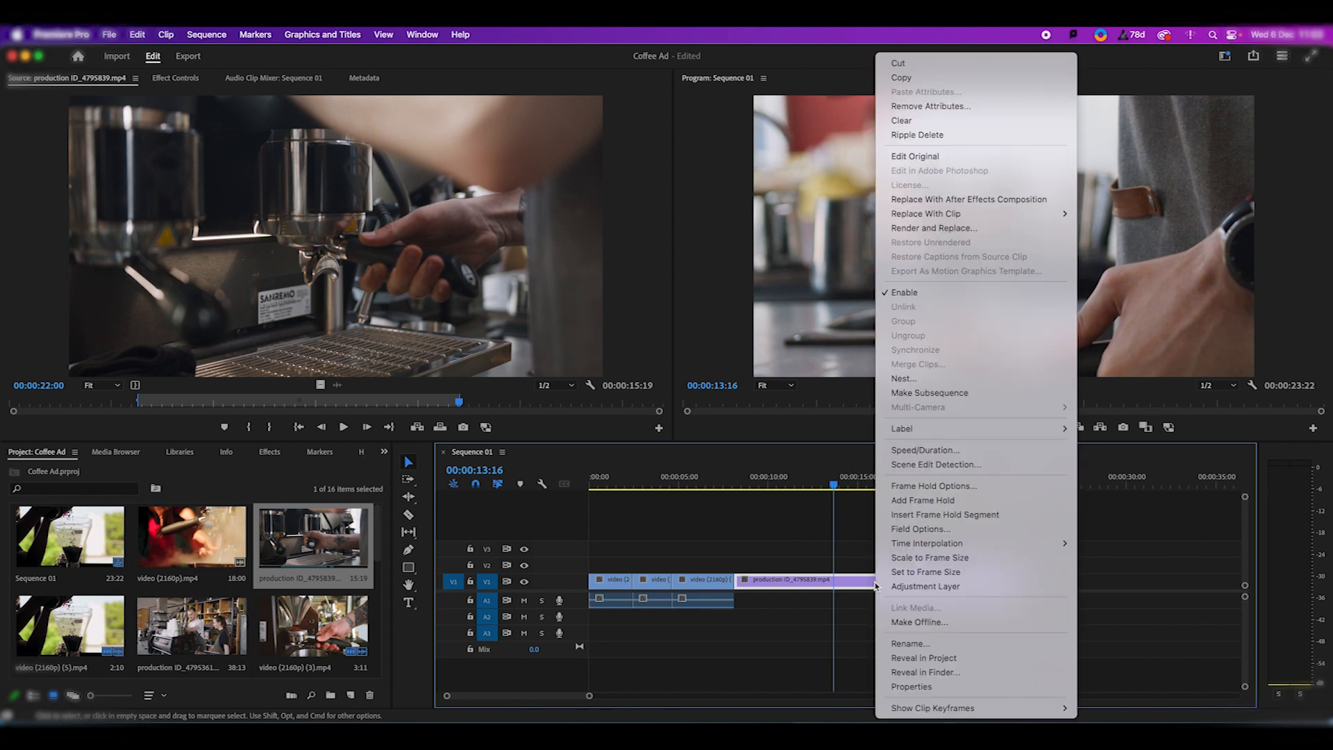
pyautogui.click(927, 557)
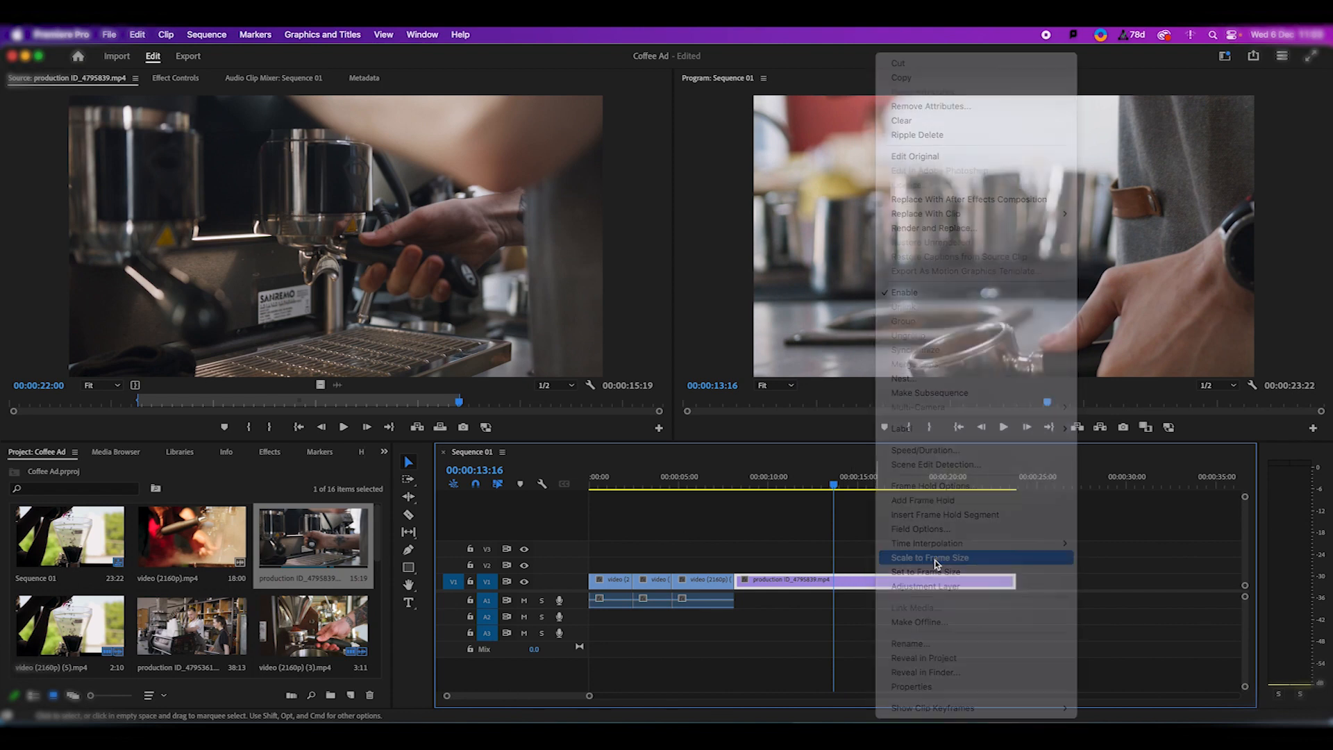
# Step: Enlarge the production ID_4795839.mp4 clip on V1 to a Scale of about 108 so it fills the frame without black bars
pyautogui.moveTo(827, 483); pyautogui.dragTo(765, 486)
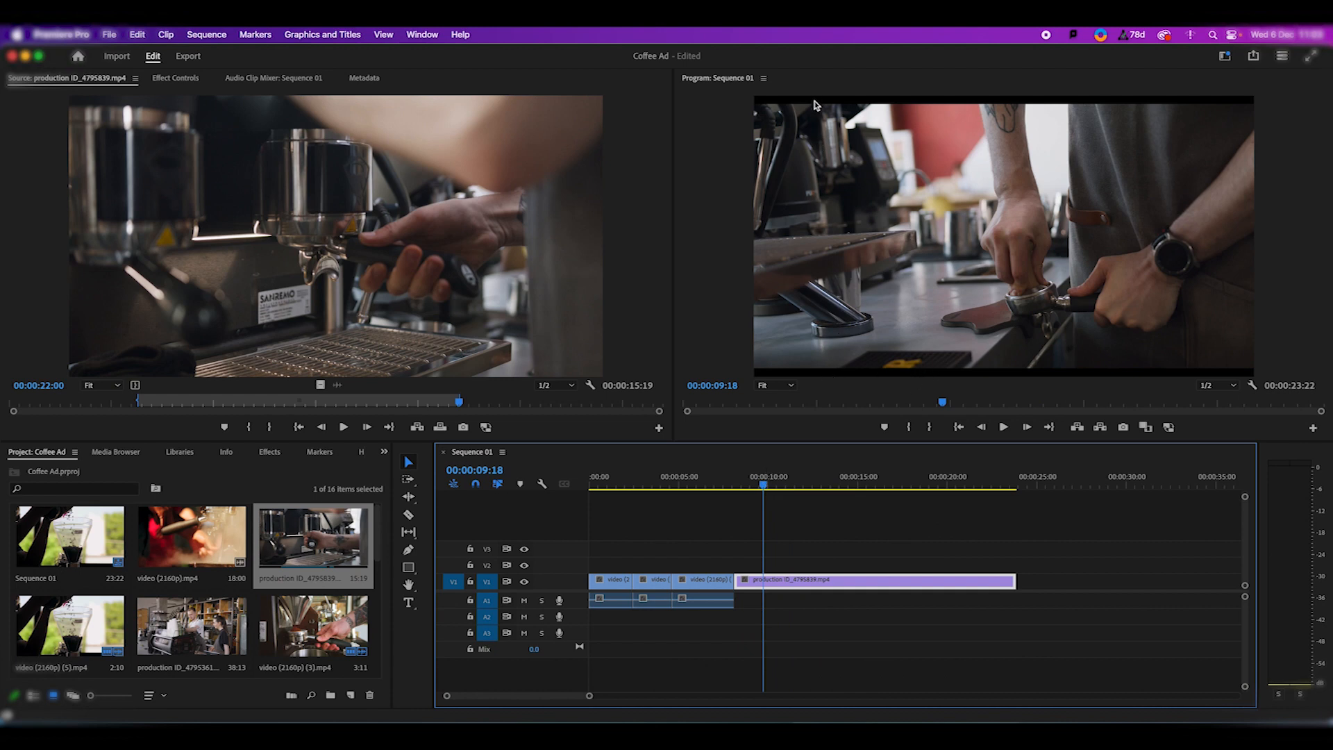
pyautogui.doubleClick(791, 585)
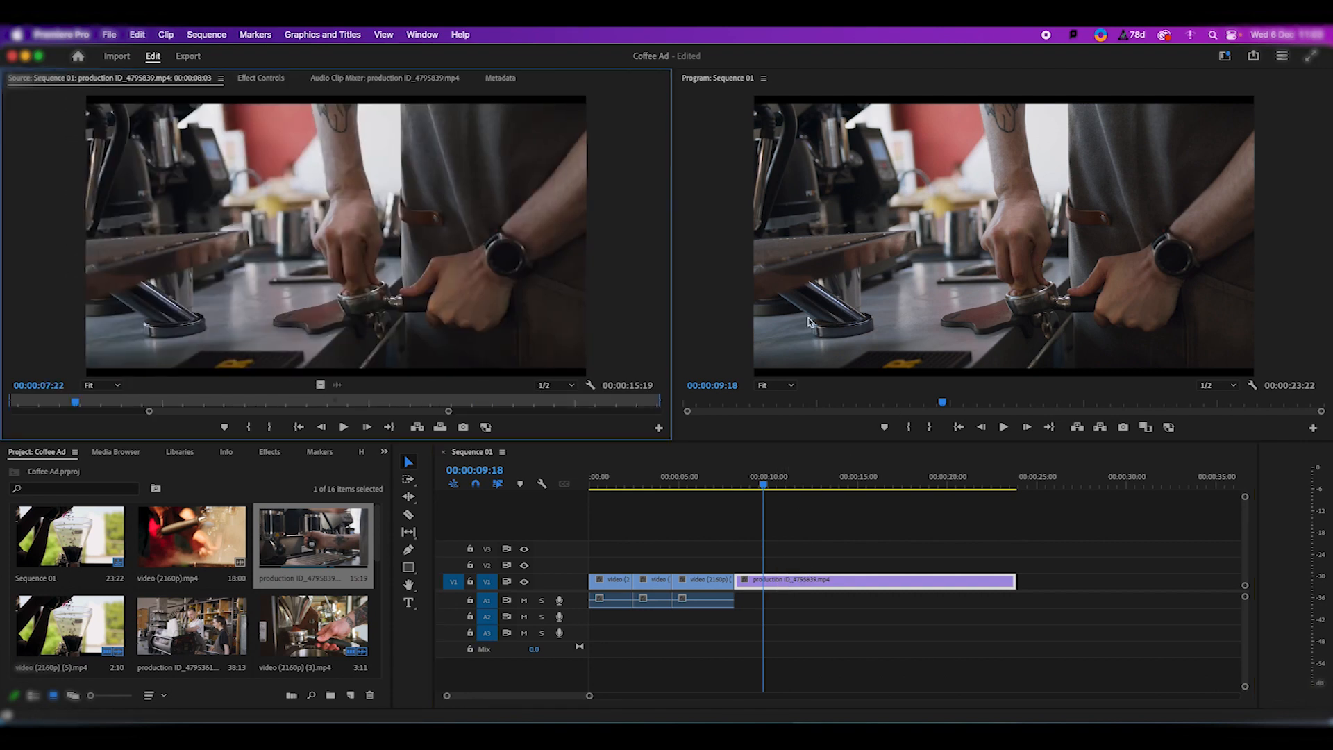
pyautogui.click(262, 79)
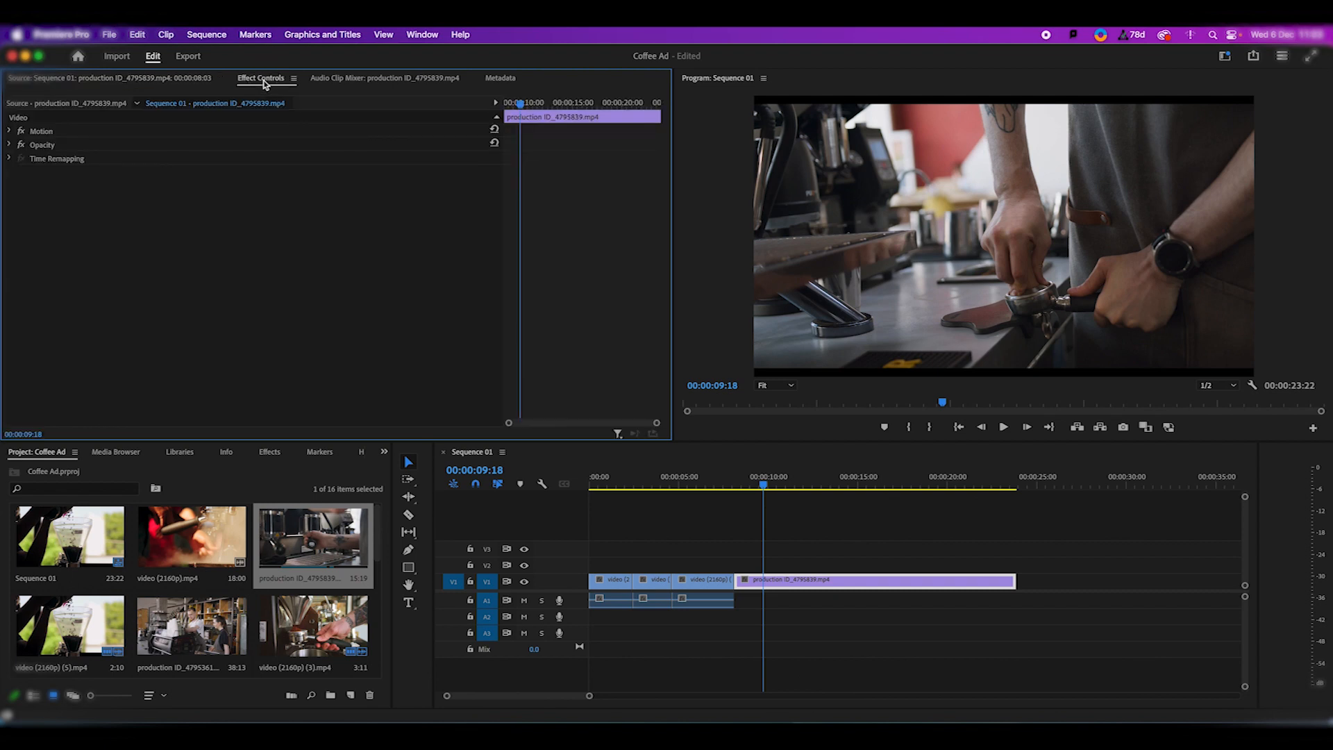
pyautogui.click(9, 131)
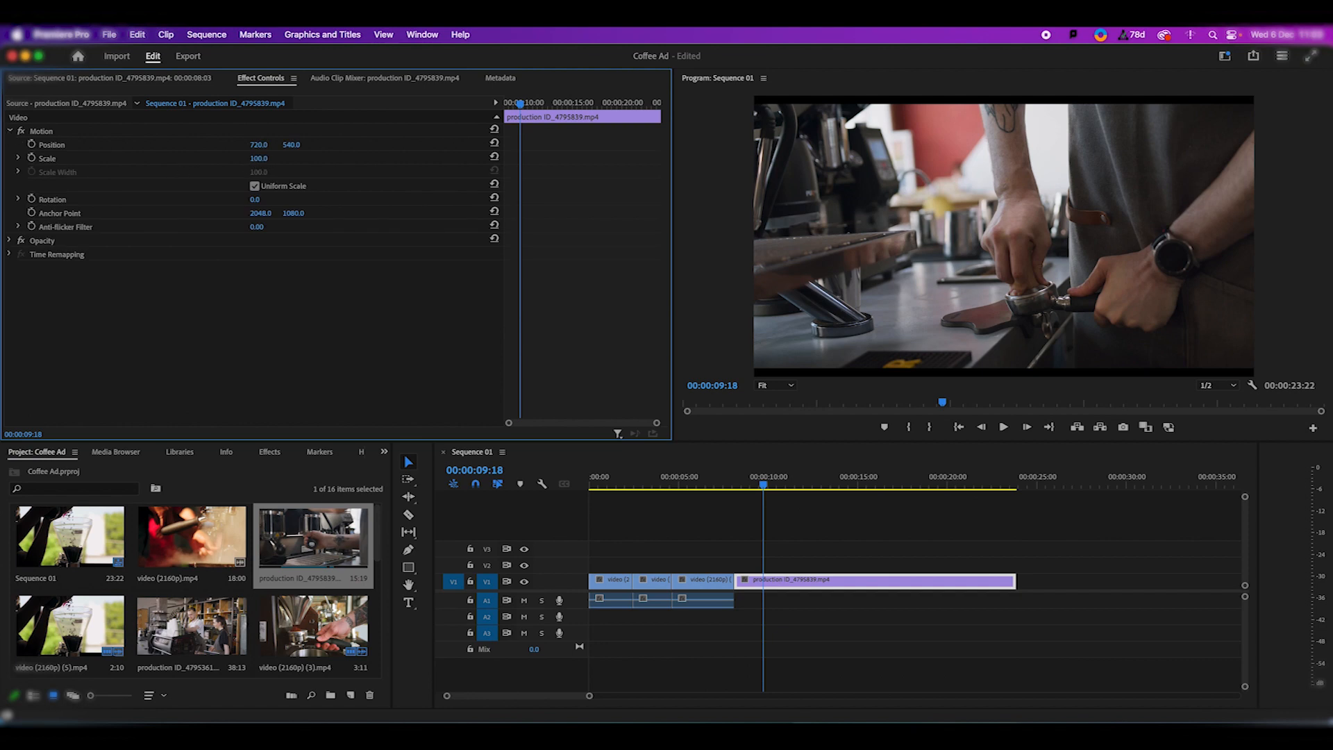
pyautogui.moveTo(258, 158); pyautogui.dragTo(264, 159)
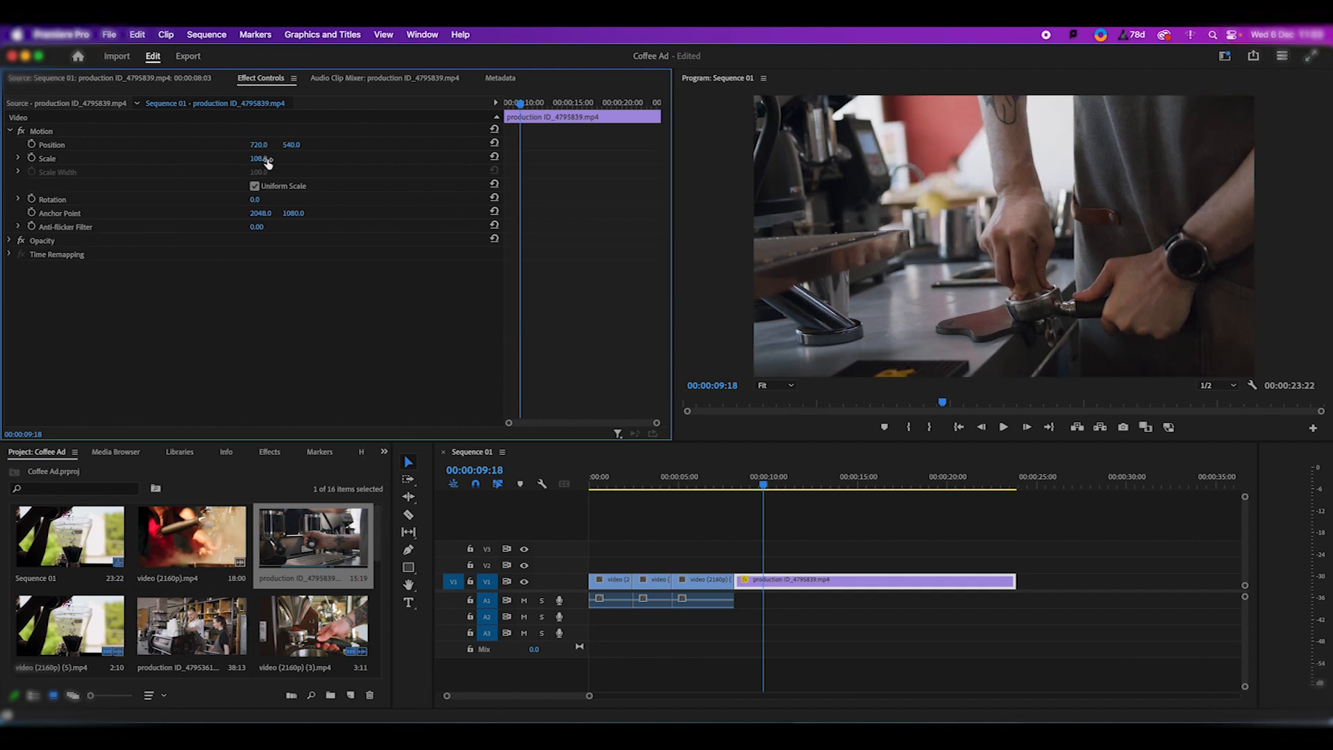
pyautogui.click(675, 524)
pyautogui.click(167, 80)
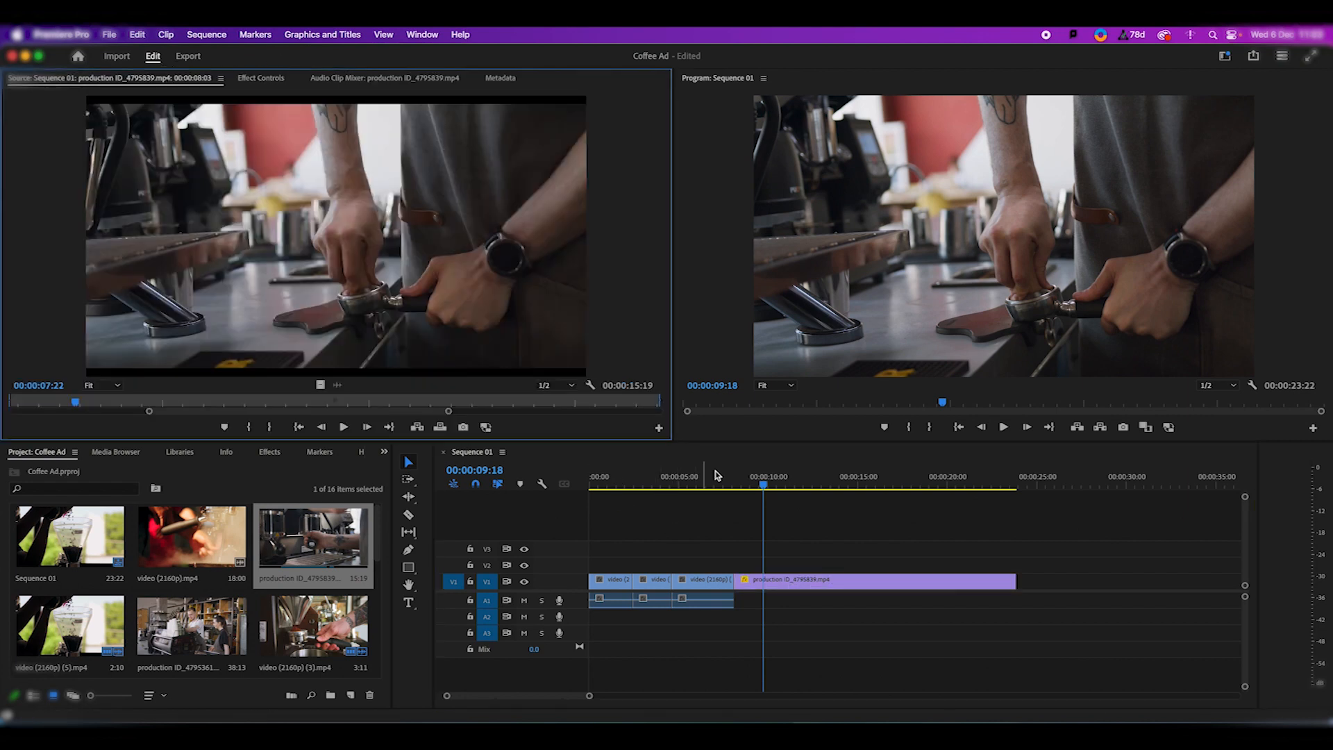
# Step: Review the production ID_4795839.mp4 clip on V1 and split it at 00:00:09:01, about 00:00:11:18 and 00:00:21:14 with the Razor tool
pyautogui.moveTo(761, 481); pyautogui.dragTo(740, 534)
pyautogui.press('space')
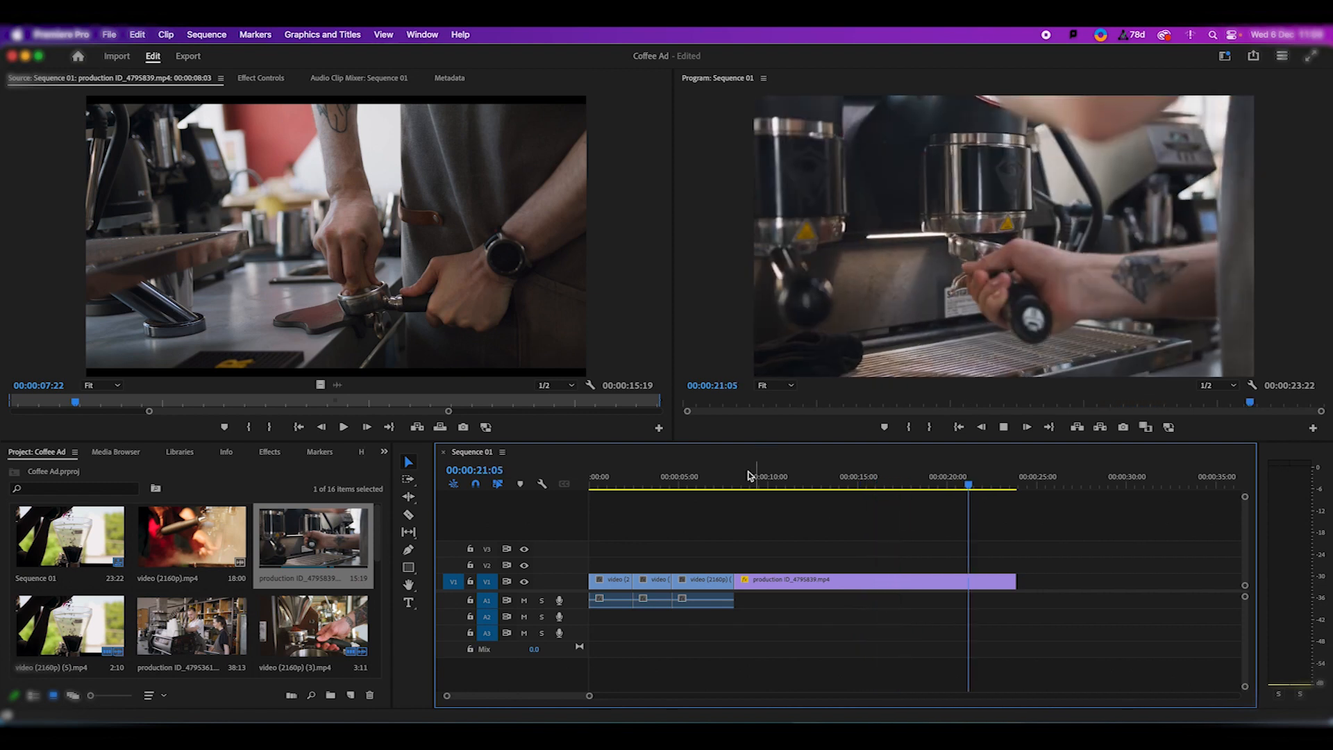
pyautogui.moveTo(745, 477); pyautogui.dragTo(731, 480)
pyautogui.press('space')
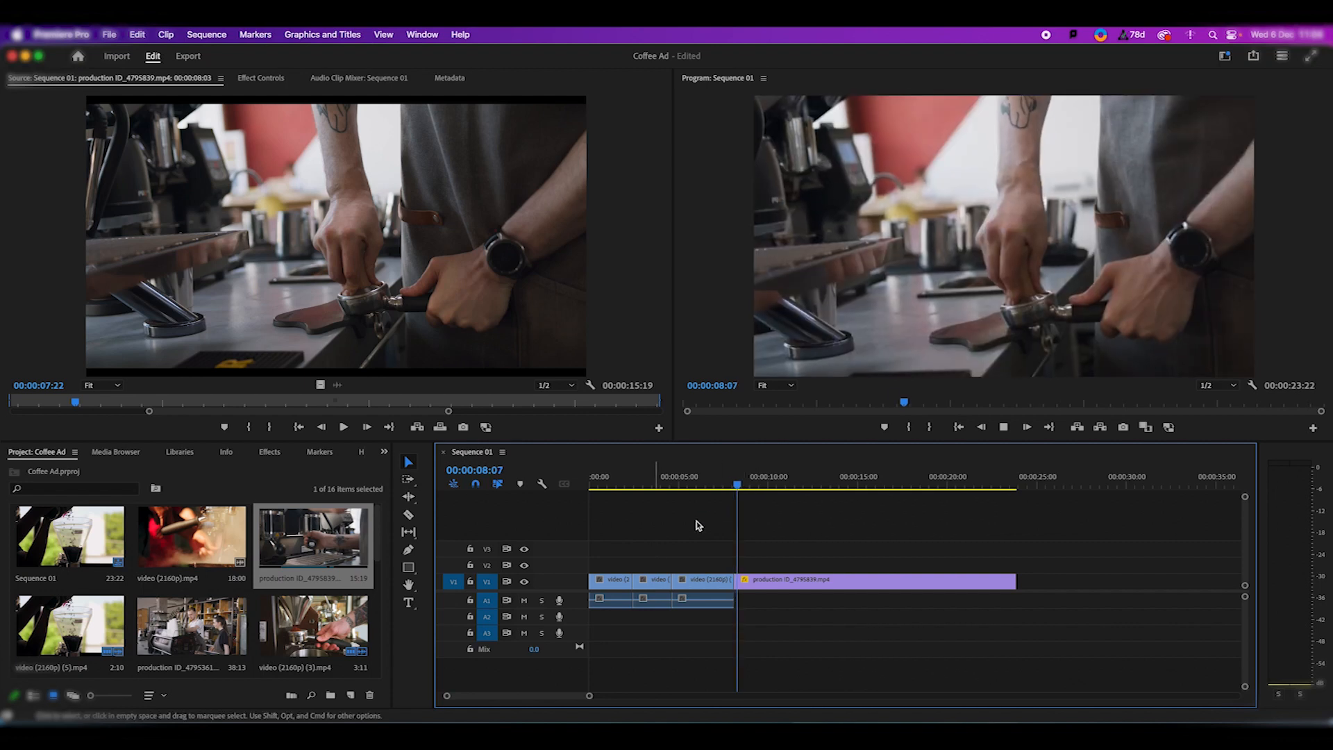
pyautogui.press('space')
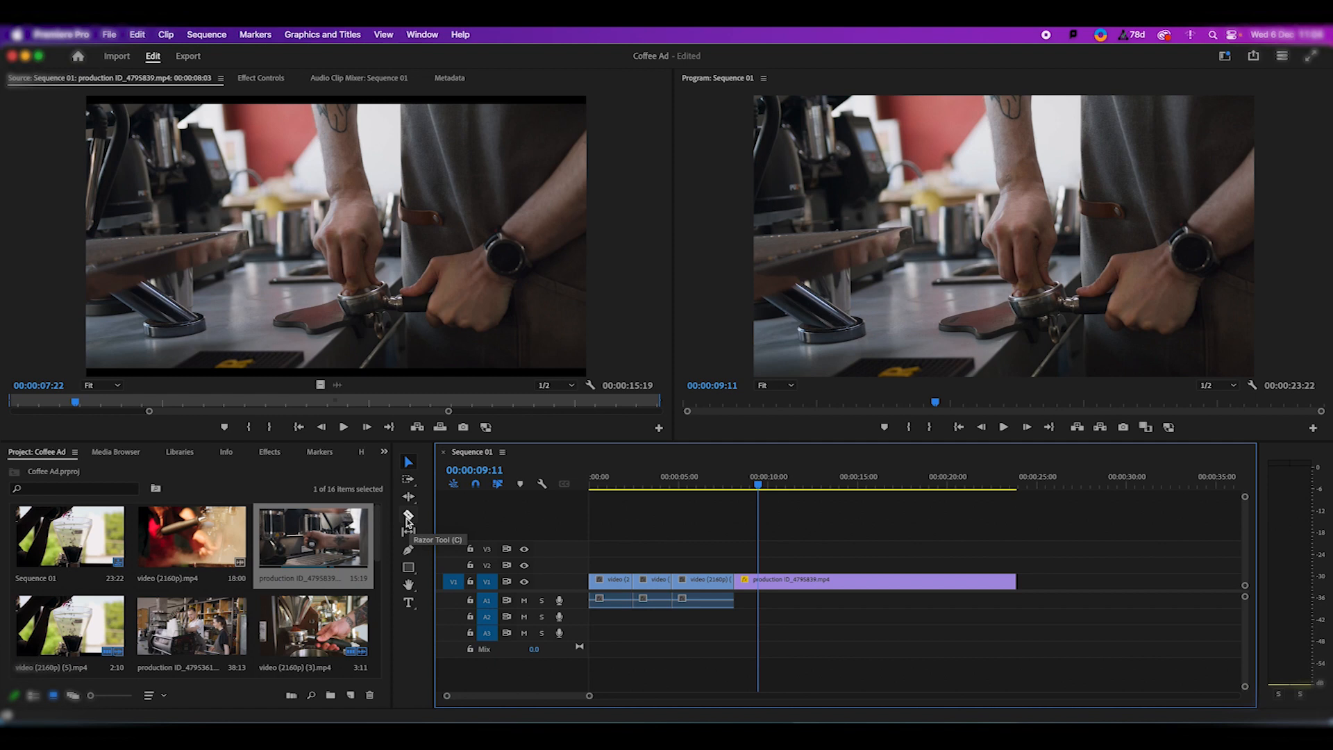
pyautogui.click(408, 519)
pyautogui.moveTo(760, 484)
pyautogui.mouseDown()
pyautogui.moveTo(802, 489)
pyautogui.moveTo(735, 491)
pyautogui.moveTo(751, 491)
pyautogui.mouseUp()
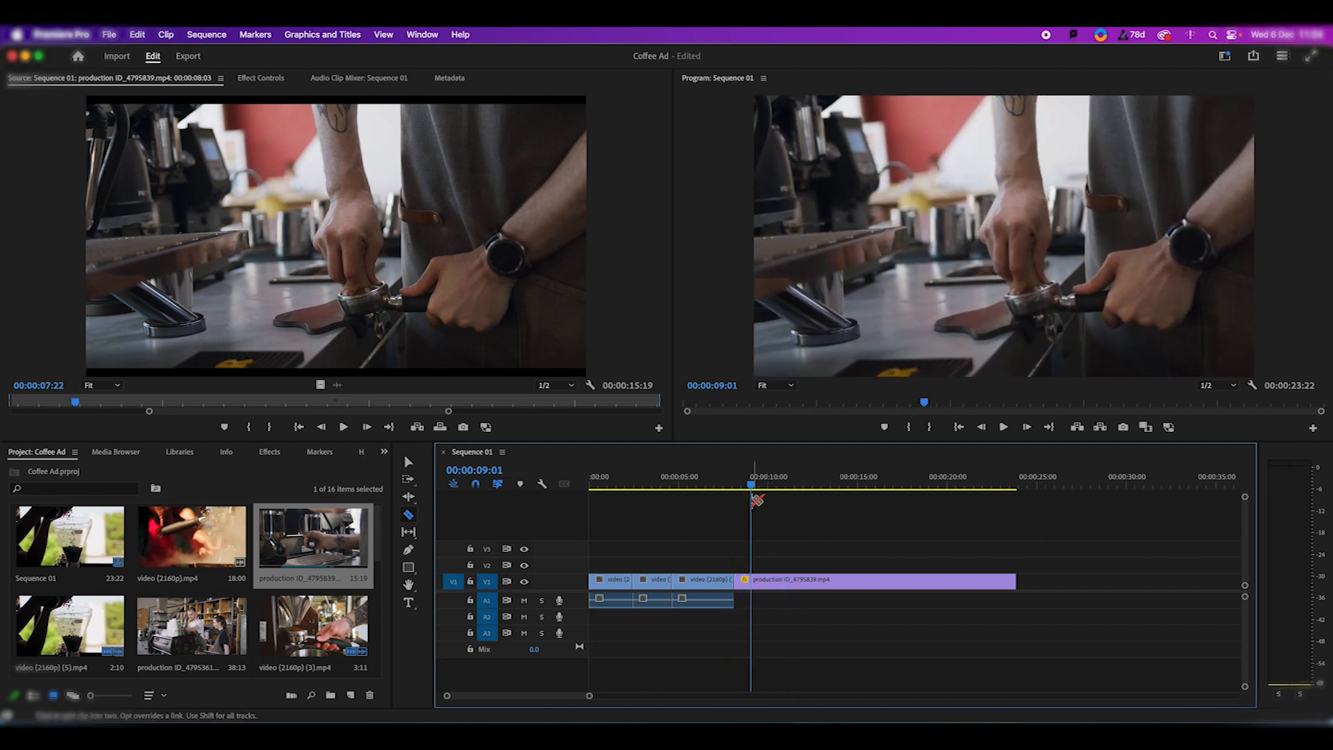
pyautogui.click(754, 584)
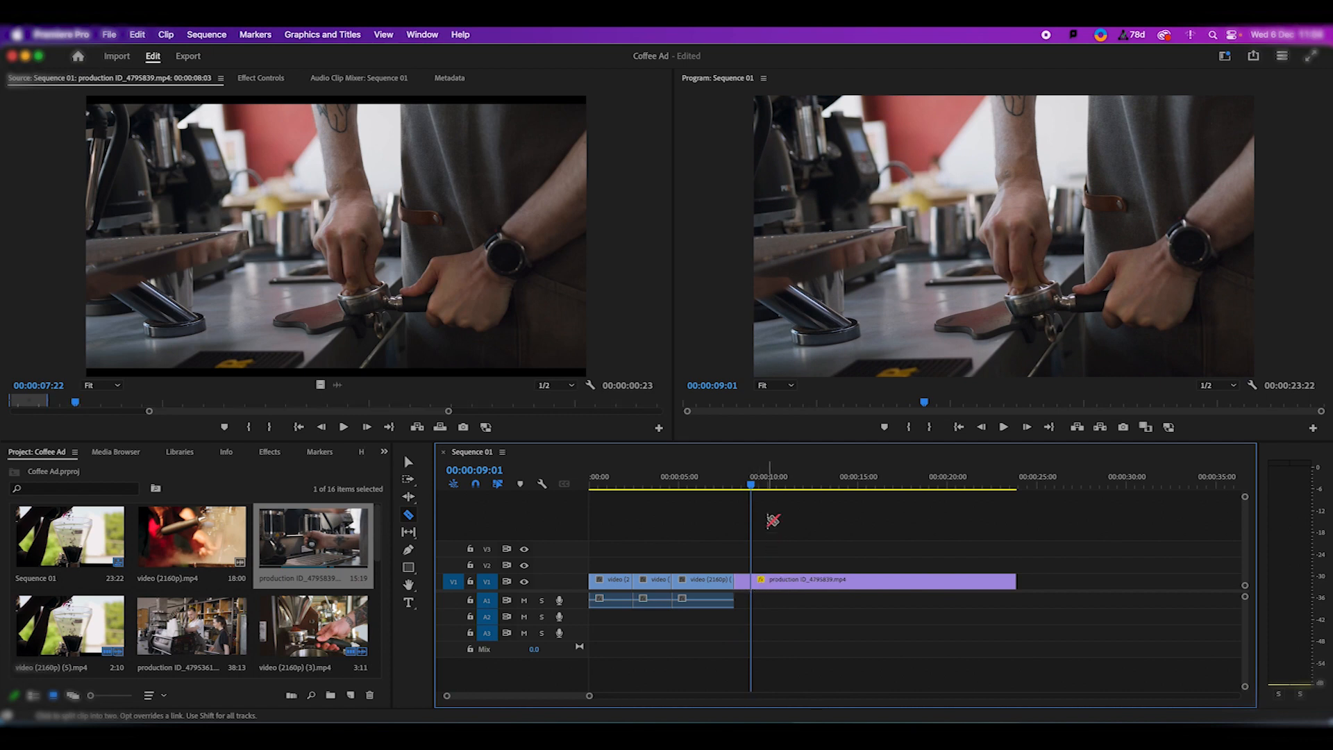
pyautogui.click(772, 488)
pyautogui.moveTo(775, 490); pyautogui.dragTo(976, 518)
pyautogui.click(802, 582)
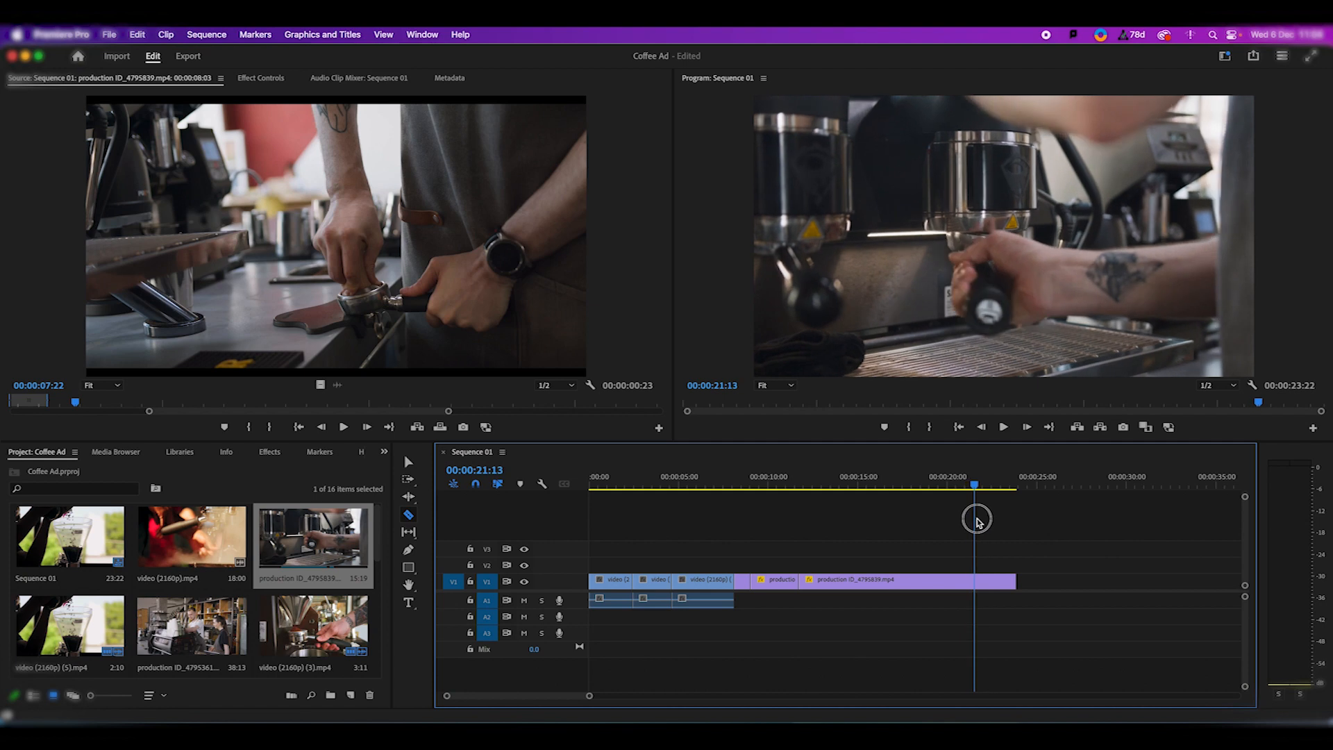
pyautogui.click(975, 583)
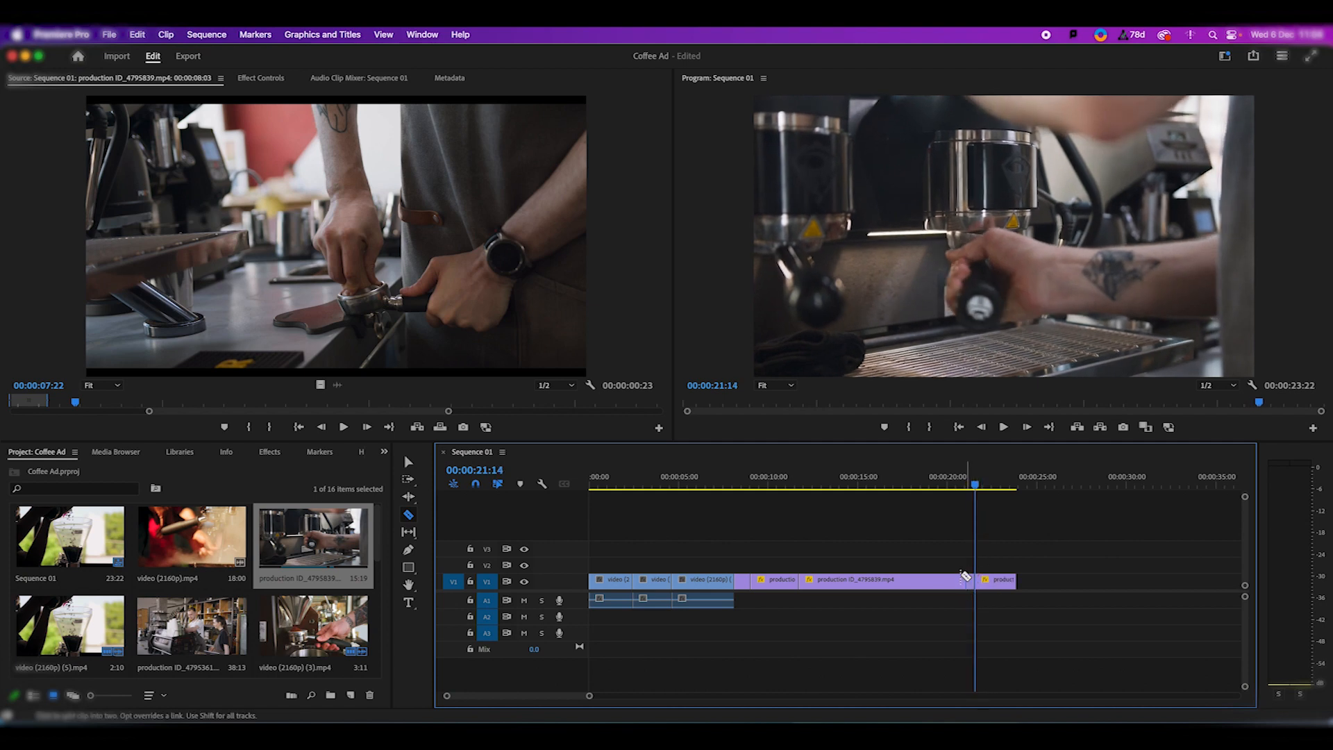
# Step: Delete the long middle piece and the short first piece of the split production ID_4795839.mp4 clip on V1
pyautogui.press('v')
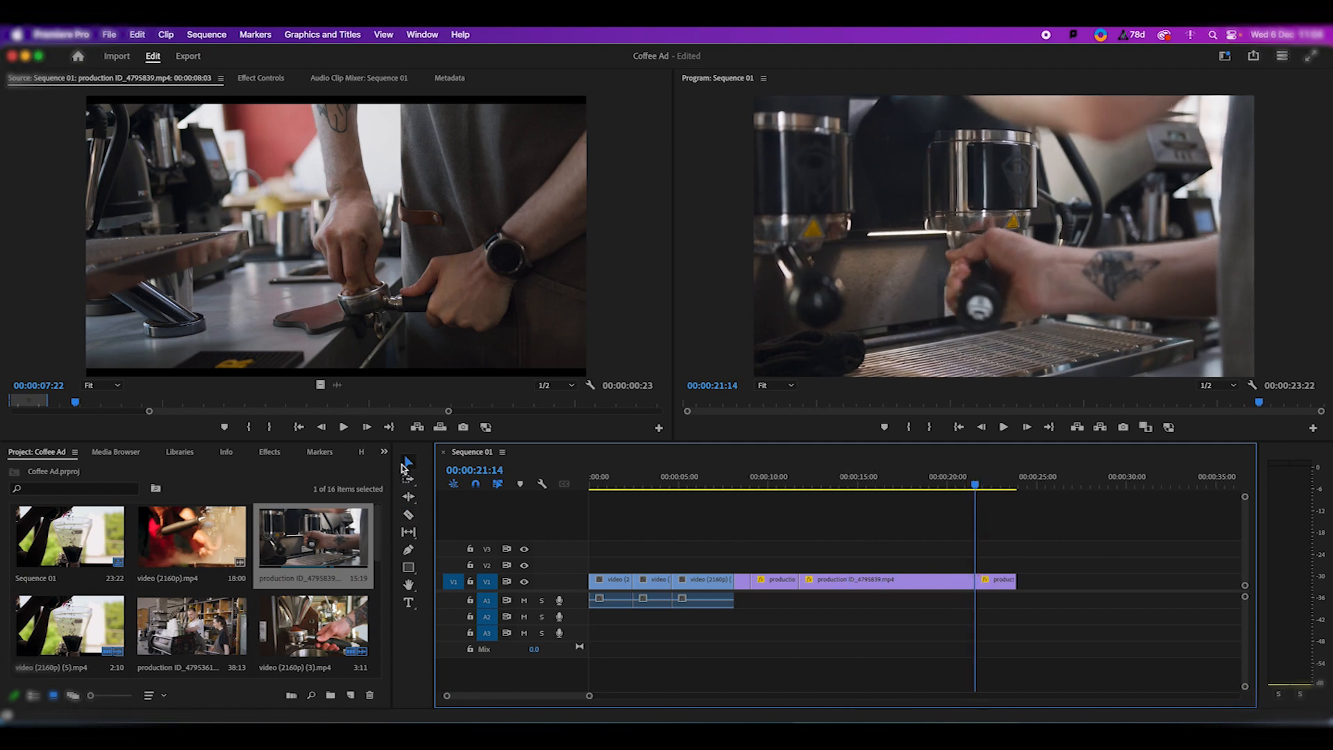
pyautogui.click(832, 586)
pyautogui.press('Delete')
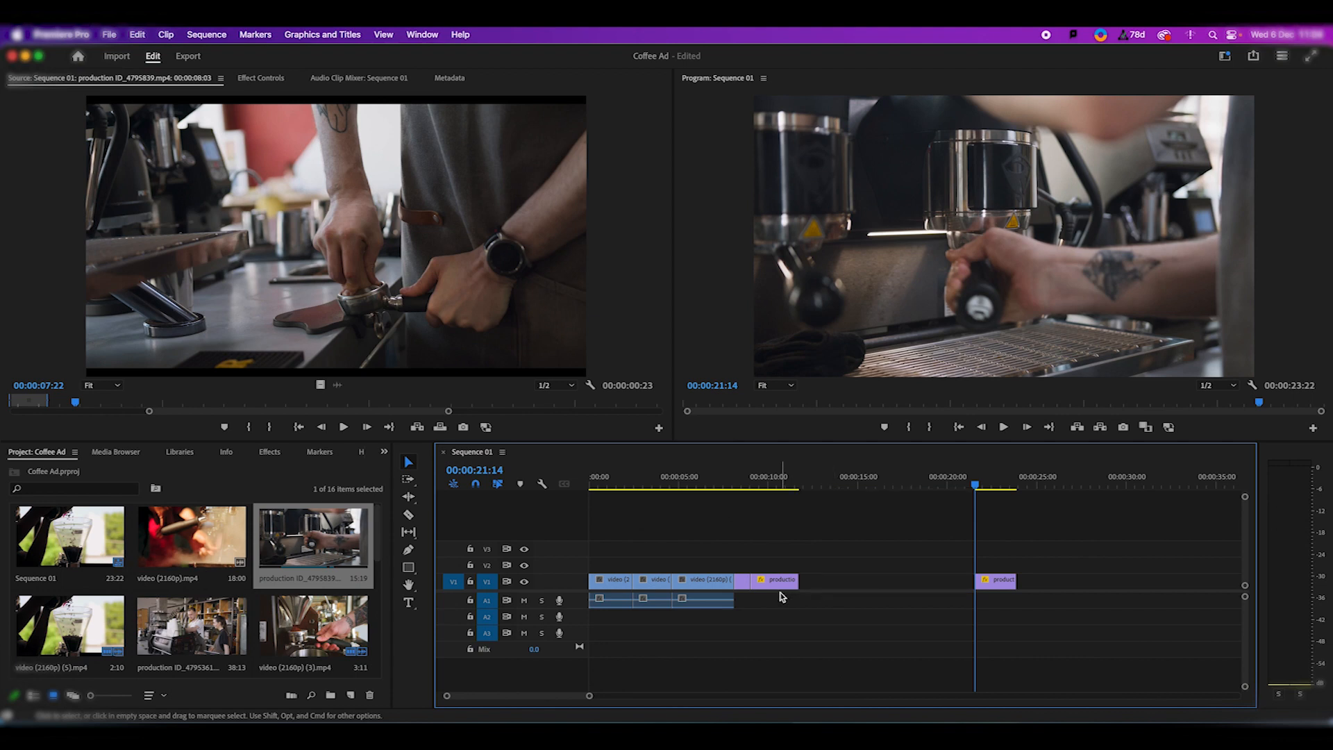
pyautogui.click(779, 585)
pyautogui.click(743, 584)
pyautogui.press('Delete')
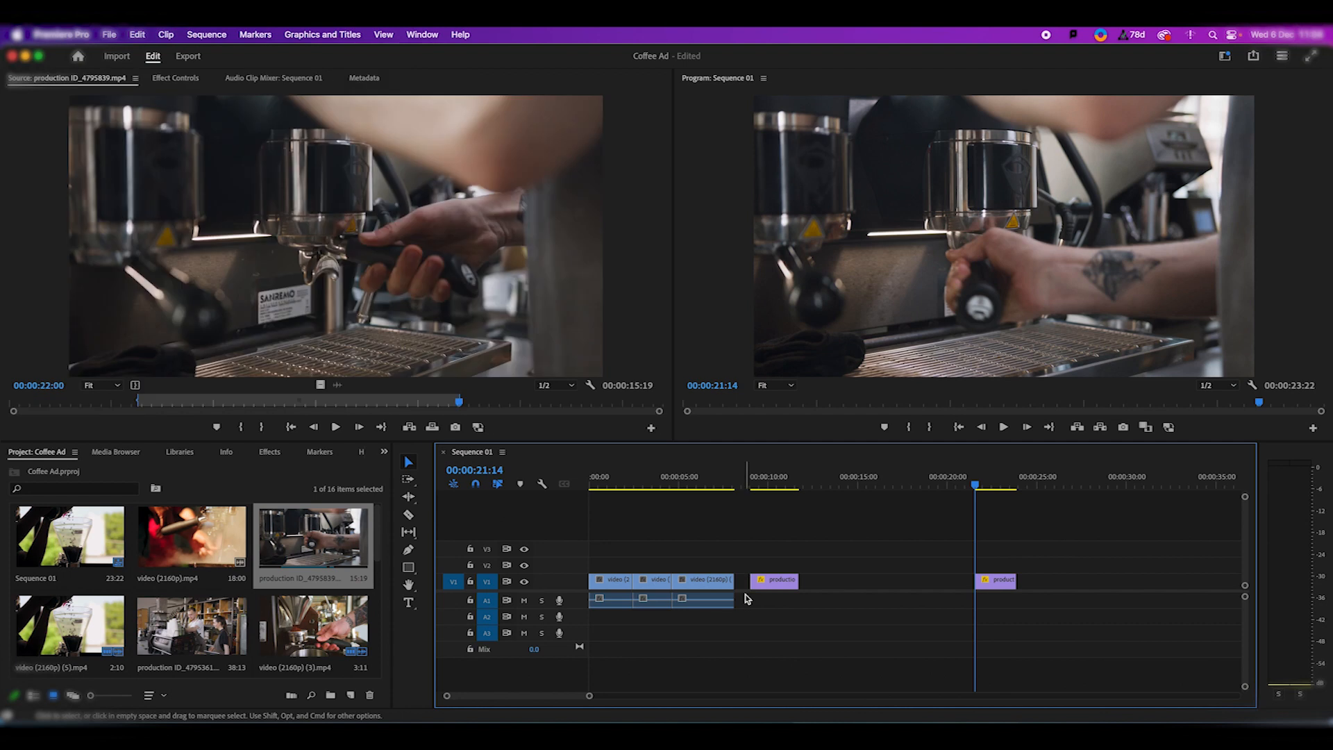
# Step: Move the two remaining production ID_4795839.mp4 pieces end to end directly after the third clip on V1 and play them back
pyautogui.moveTo(780, 586); pyautogui.dragTo(766, 587)
pyautogui.moveTo(985, 583); pyautogui.dragTo(803, 589)
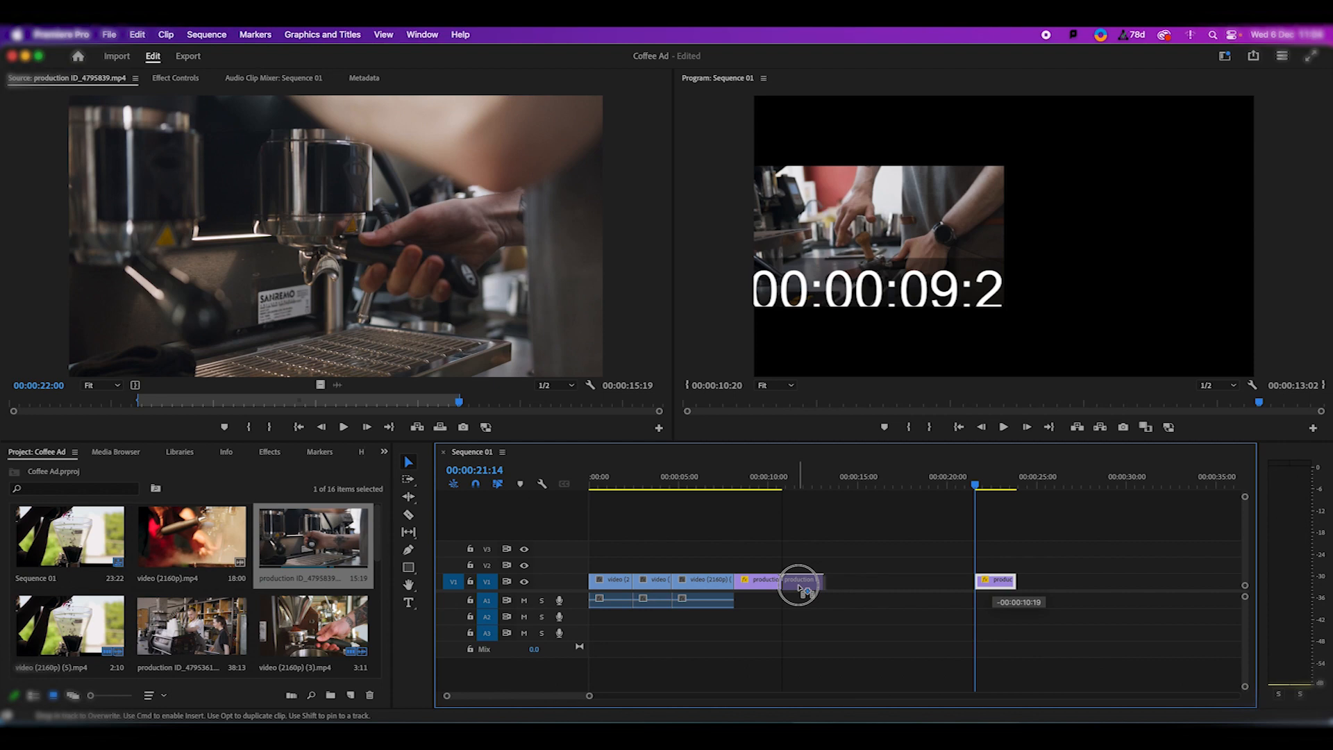
pyautogui.moveTo(802, 590); pyautogui.dragTo(804, 590)
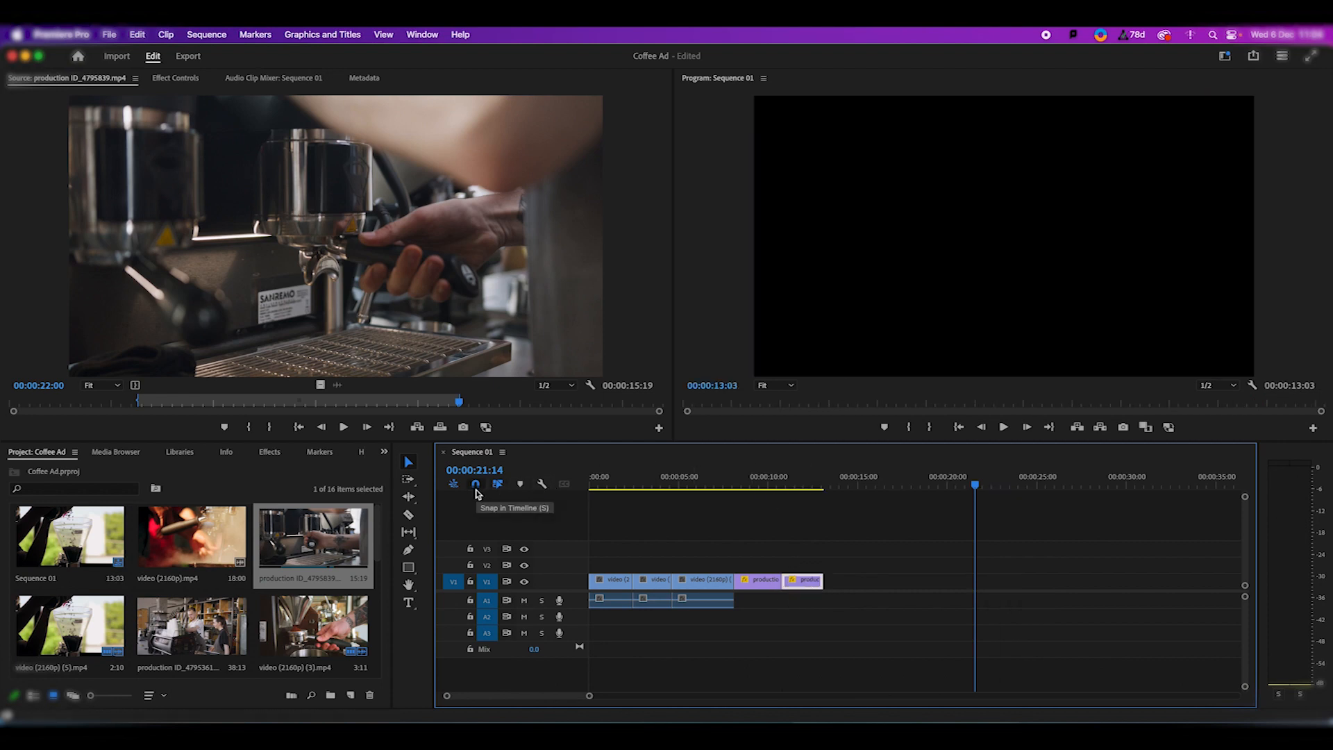
pyautogui.moveTo(791, 486); pyautogui.dragTo(731, 498)
pyautogui.press('space')
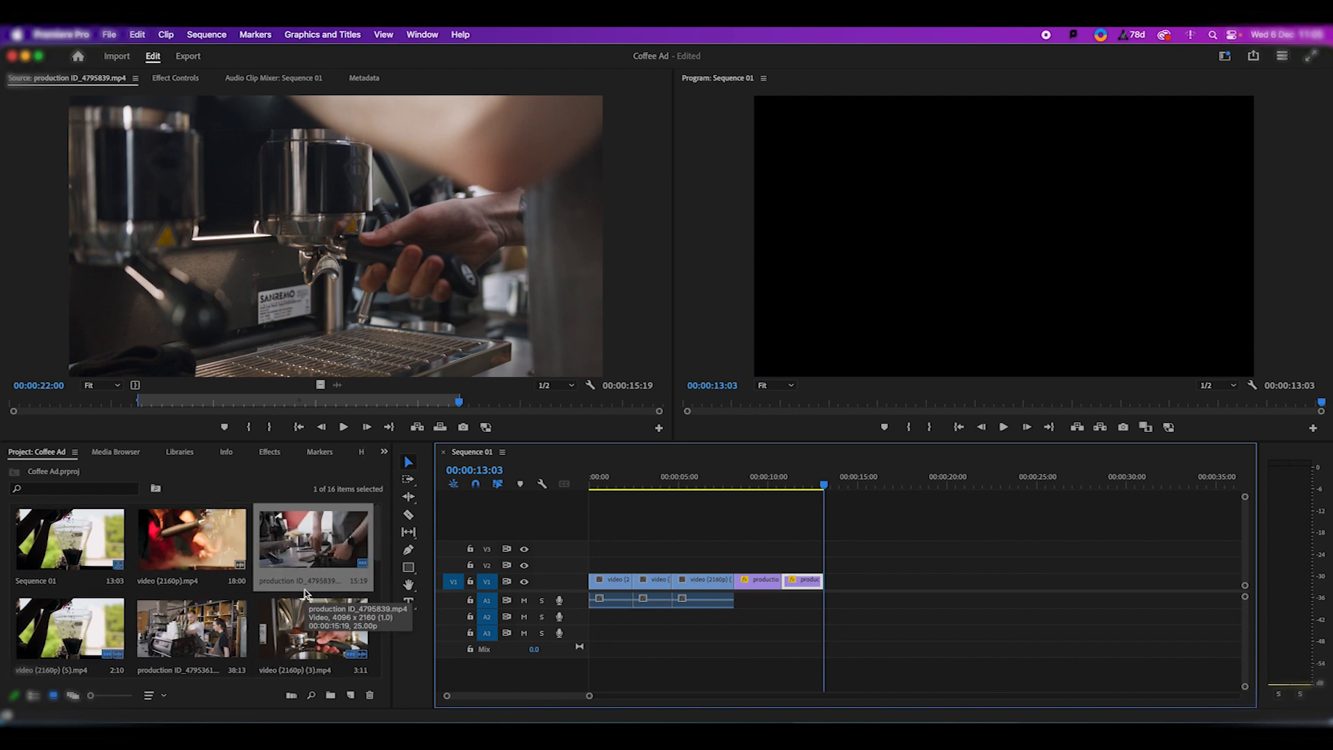
# Step: Mark a 4:00 section of video (2160p) (1).mp4 ending at 00:00:05:09 and place it after the last production ID_4795839.mp4 piece on V1
pyautogui.scroll(-4, 305, 589)
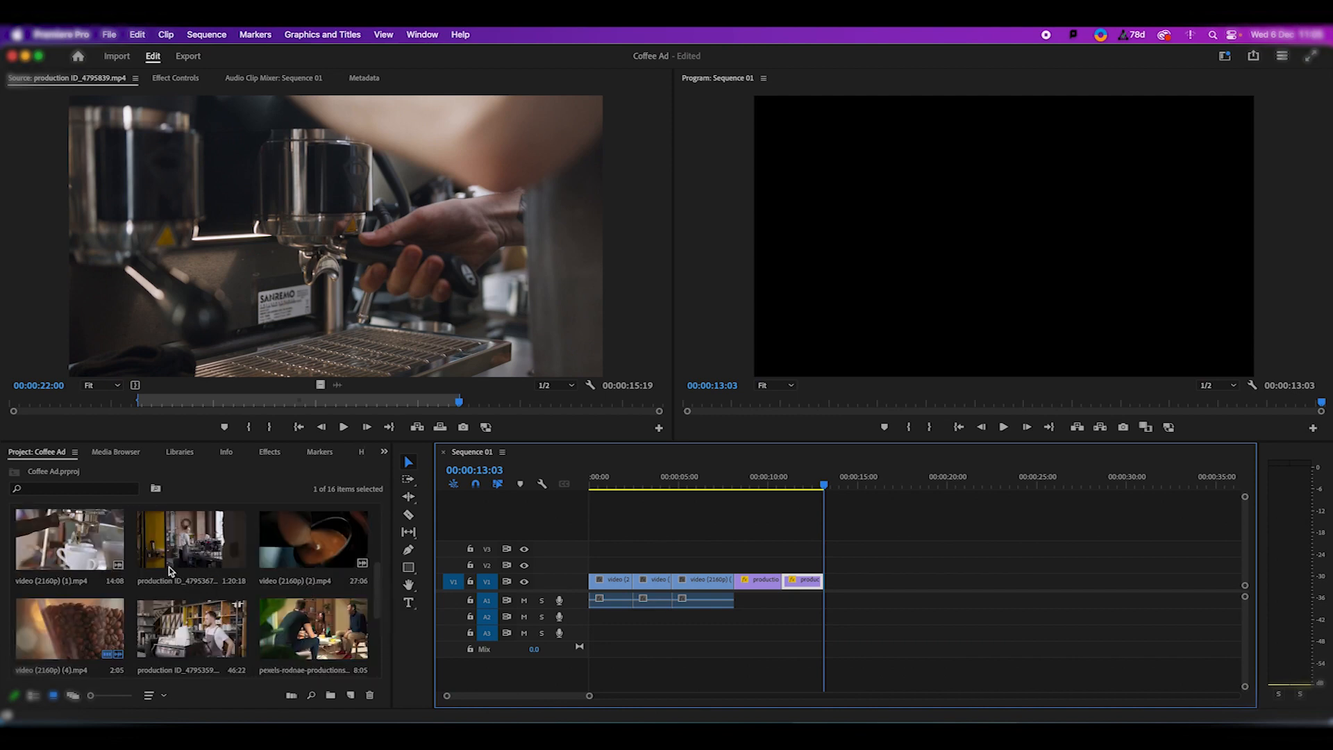
pyautogui.doubleClick(95, 541)
pyautogui.moveTo(825, 486); pyautogui.dragTo(781, 501)
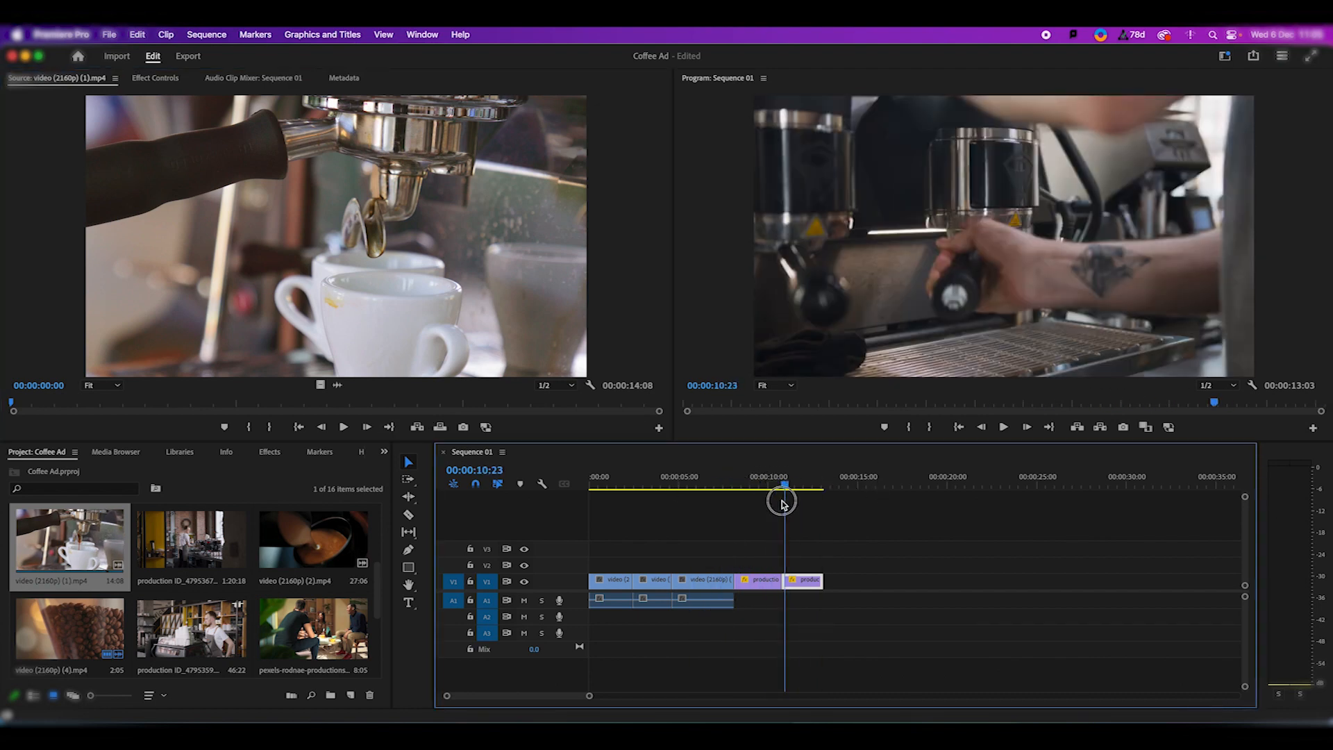
pyautogui.doubleClick(308, 551)
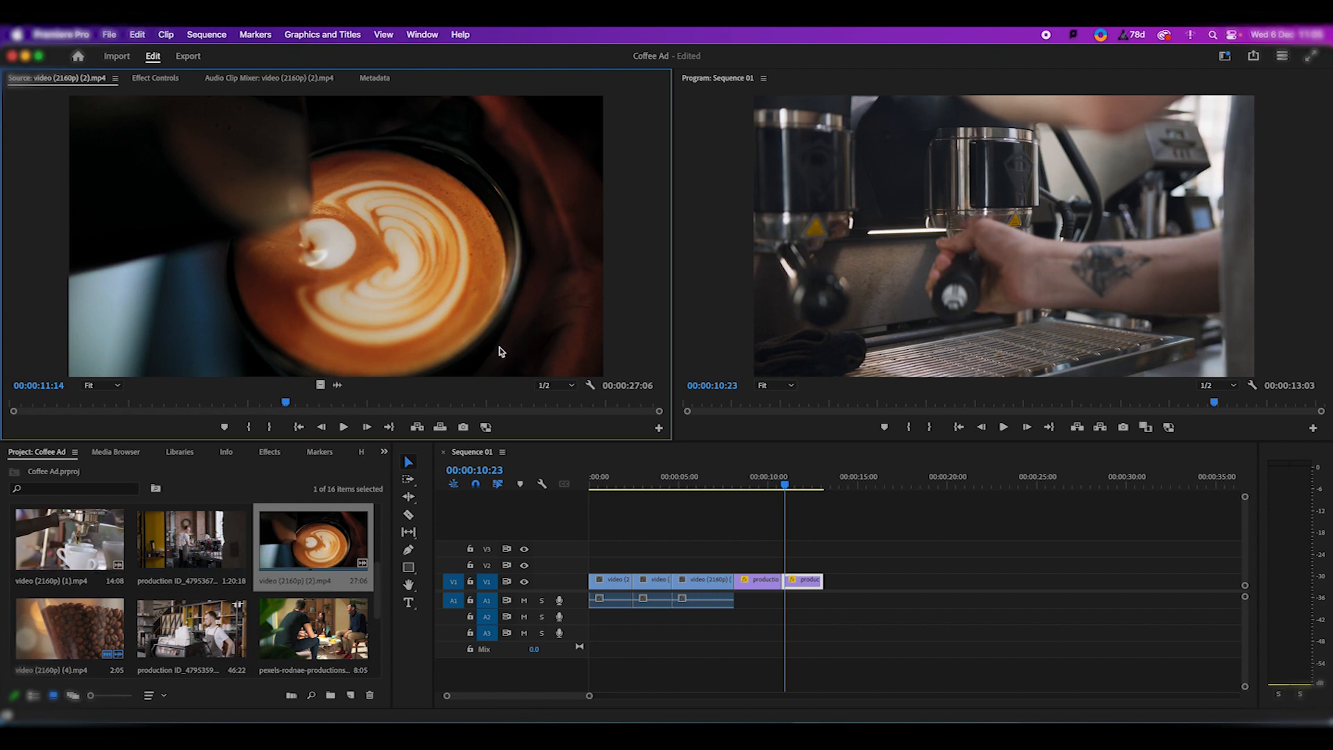
pyautogui.doubleClick(88, 541)
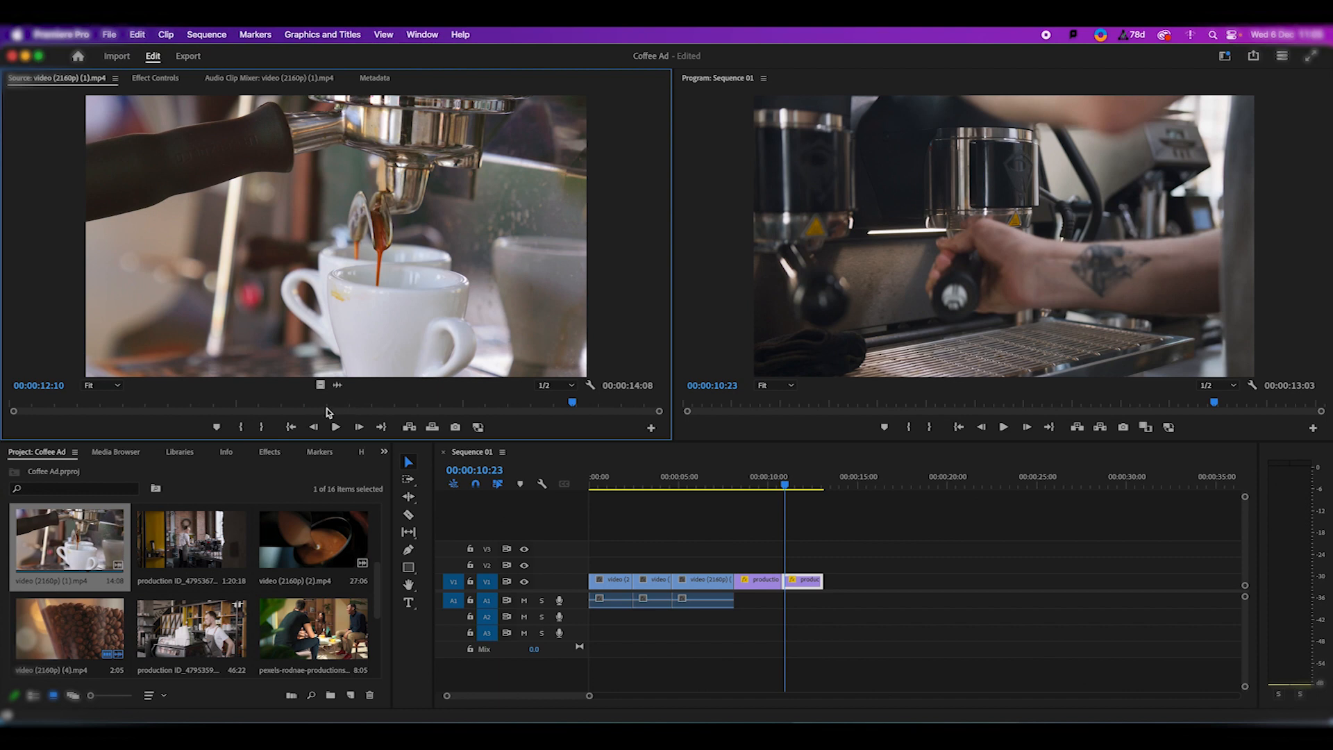
pyautogui.moveTo(320, 404); pyautogui.dragTo(253, 410)
pyautogui.press('i')
pyautogui.press('o')
pyautogui.moveTo(366, 241); pyautogui.dragTo(841, 585)
pyautogui.moveTo(851, 491); pyautogui.dragTo(855, 486)
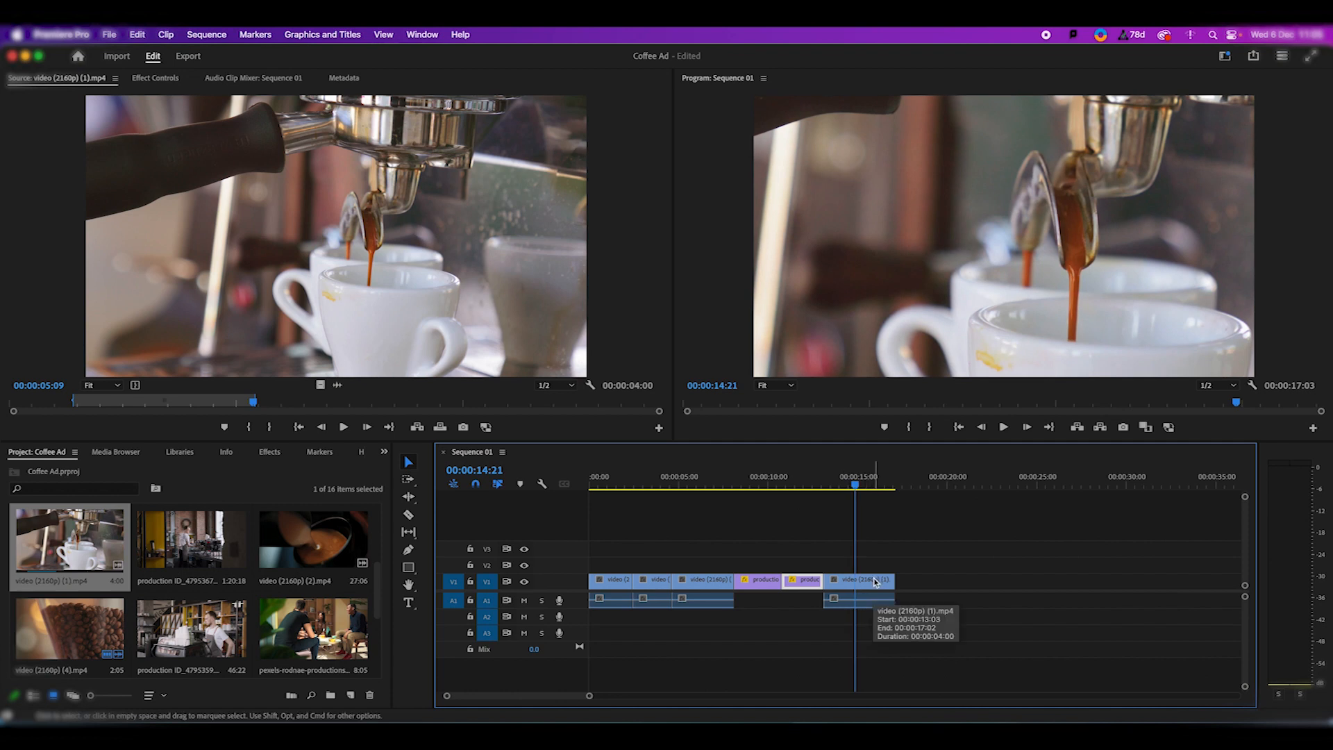
# Step: Set the video (2160p) (1).mp4 clip on V1 to Scale 89.0 and Position 754.0, 648.0, and play it back
pyautogui.doubleClick(874, 581)
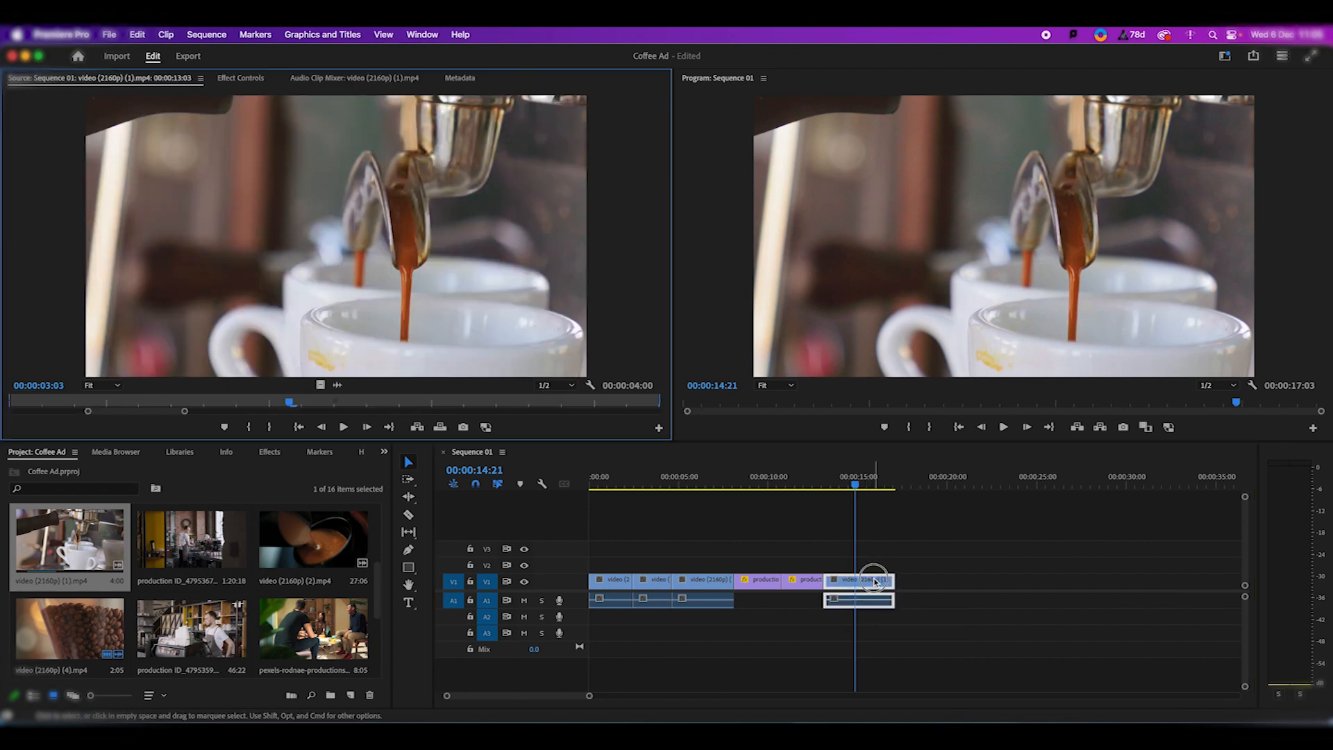
pyautogui.click(242, 79)
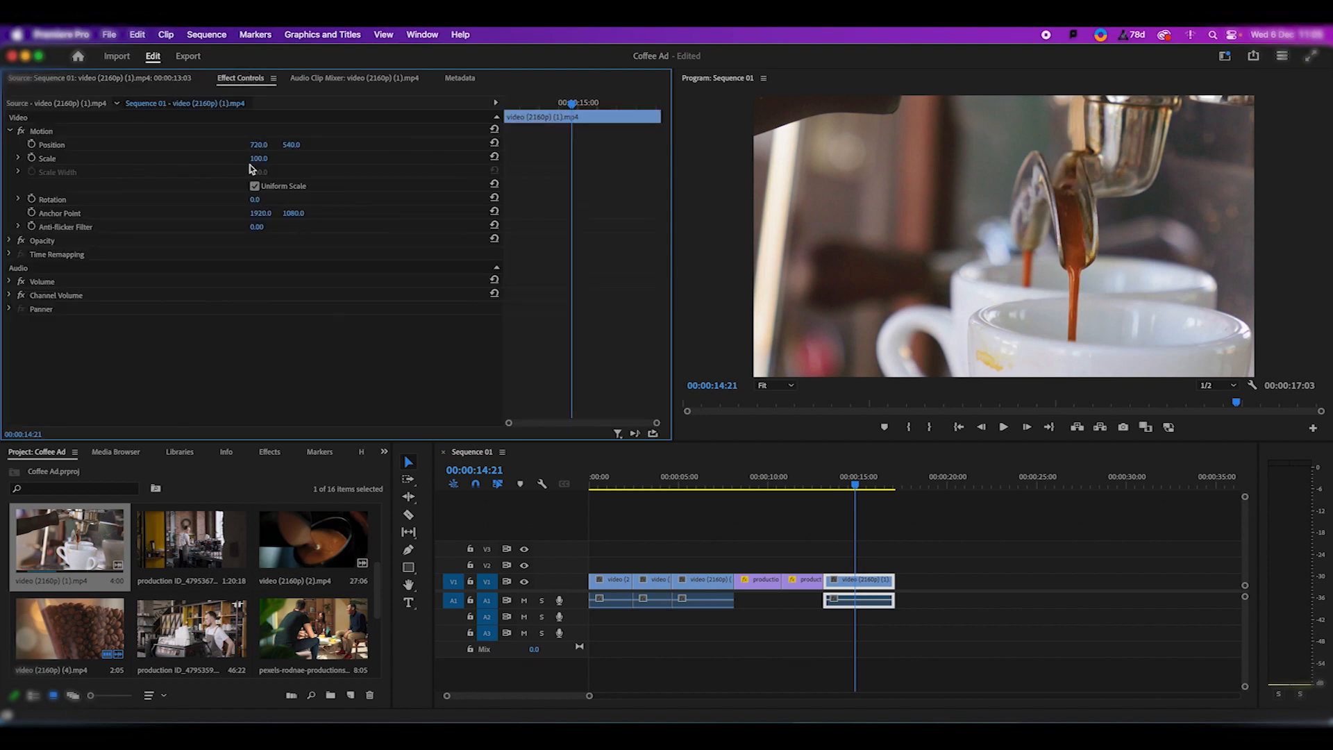
pyautogui.moveTo(258, 158)
pyautogui.mouseDown()
pyautogui.moveTo(230, 158)
pyautogui.moveTo(250, 158)
pyautogui.mouseUp()
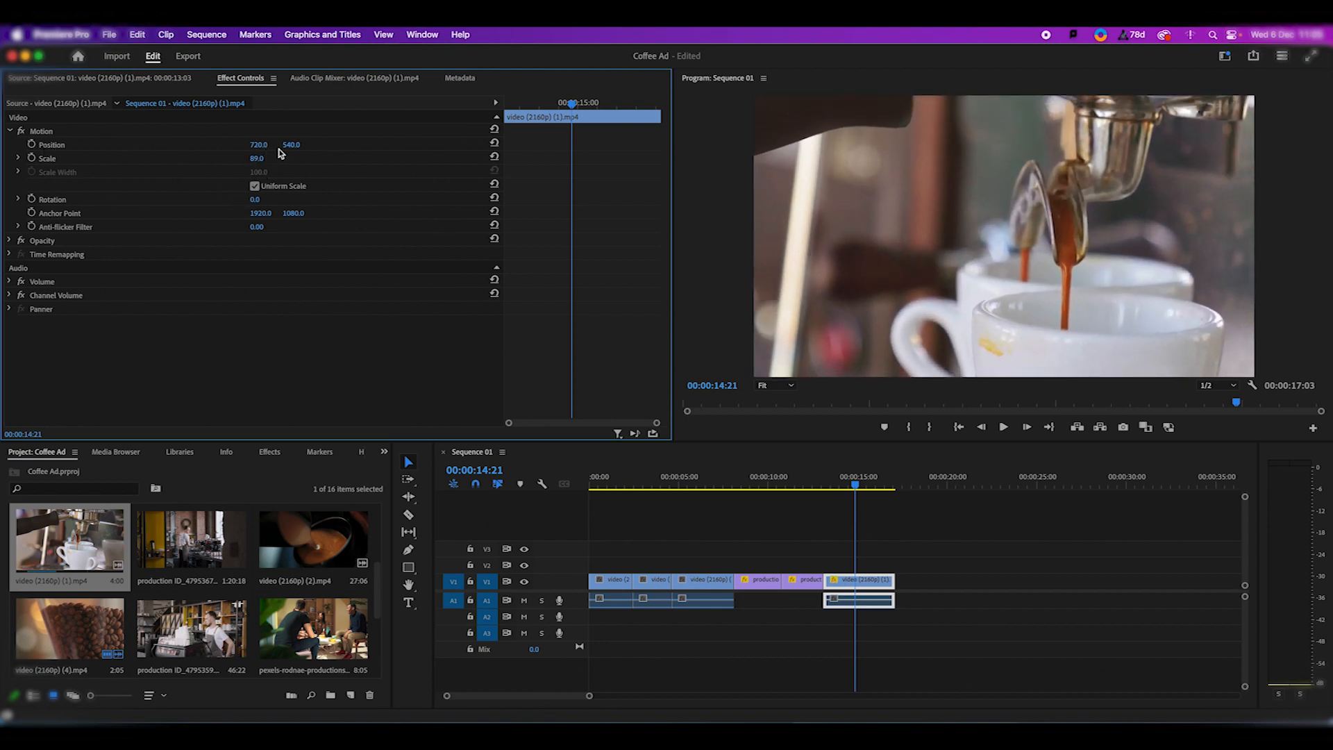
pyautogui.moveTo(291, 145)
pyautogui.mouseDown()
pyautogui.moveTo(318, 145)
pyautogui.moveTo(274, 145)
pyautogui.mouseUp()
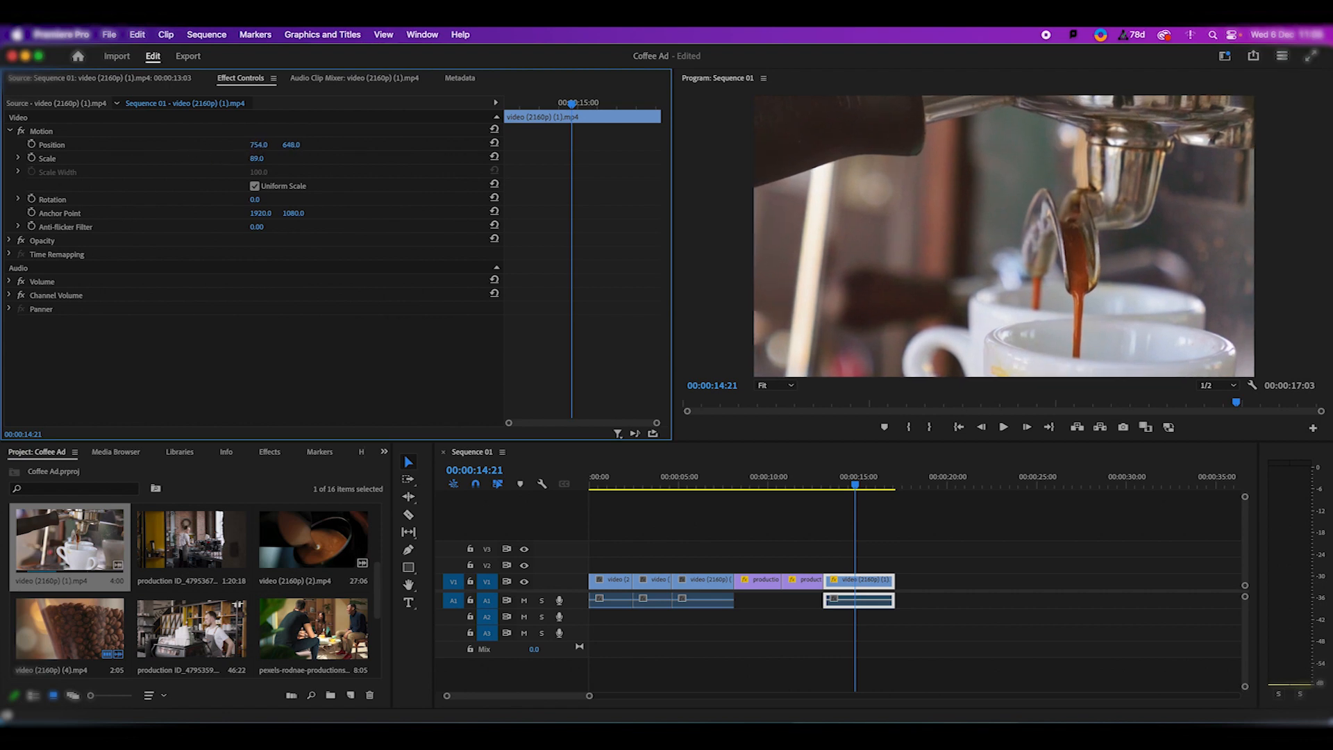
pyautogui.moveTo(844, 483); pyautogui.dragTo(813, 493)
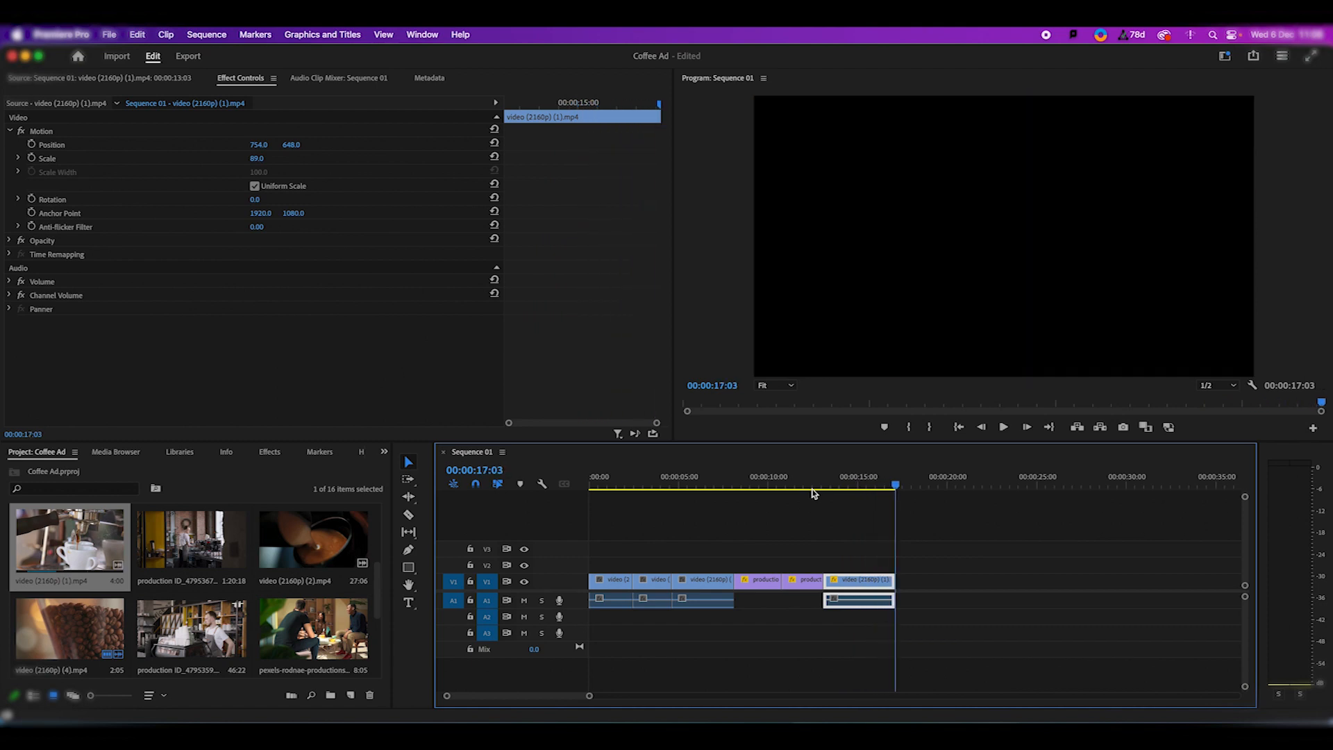
# Step: Mark a 5:01 section of video (2160p) (2).mp4 ending at 00:00:08:05 and place only its video directly after the last clip on V1
pyautogui.doubleClick(304, 550)
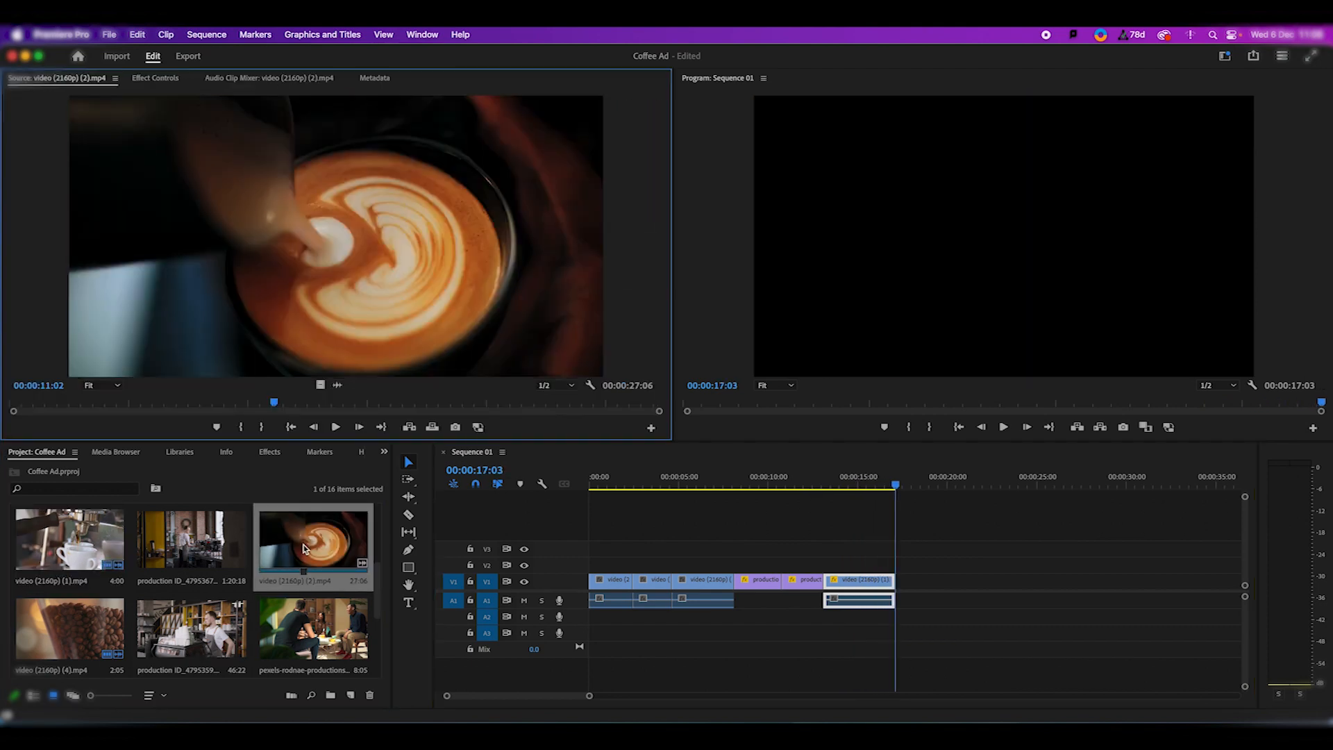
pyautogui.moveTo(259, 403); pyautogui.dragTo(175, 414)
pyautogui.press('space')
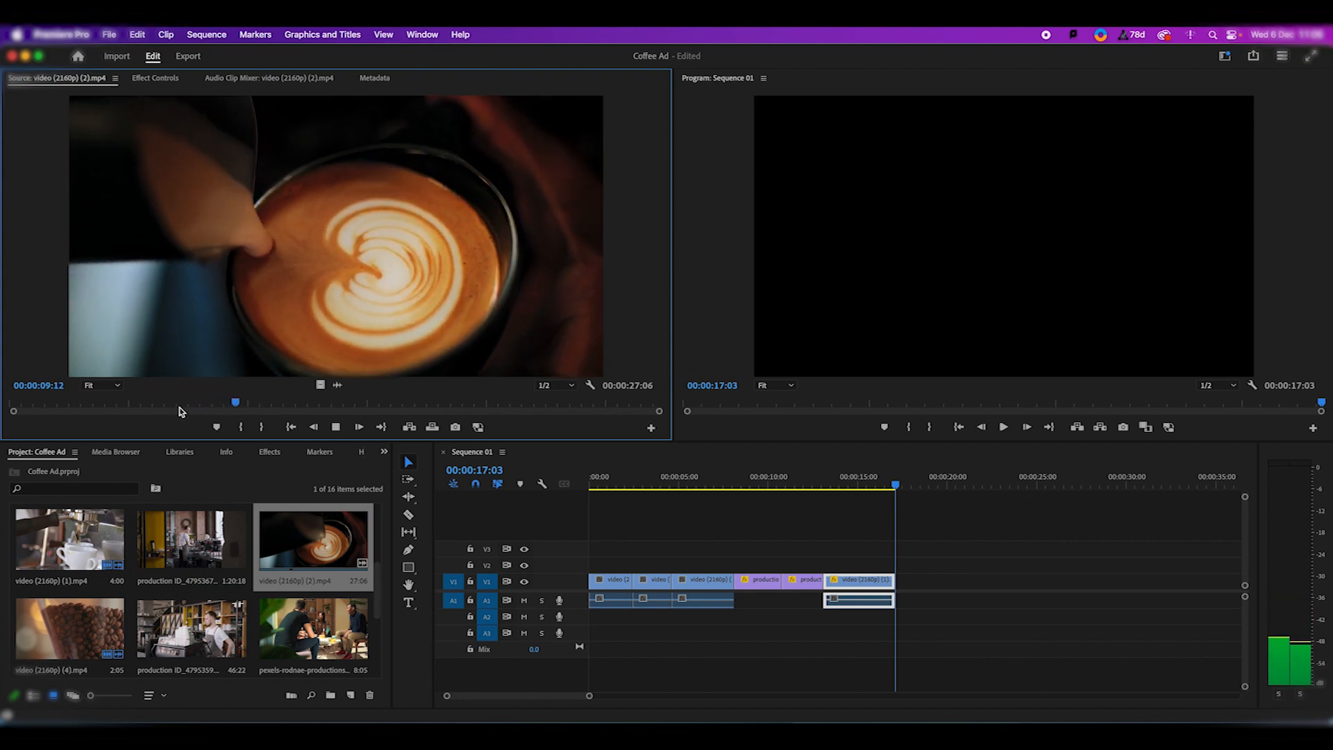
pyautogui.press('space')
pyautogui.moveTo(253, 401); pyautogui.dragTo(207, 404)
pyautogui.click(266, 425)
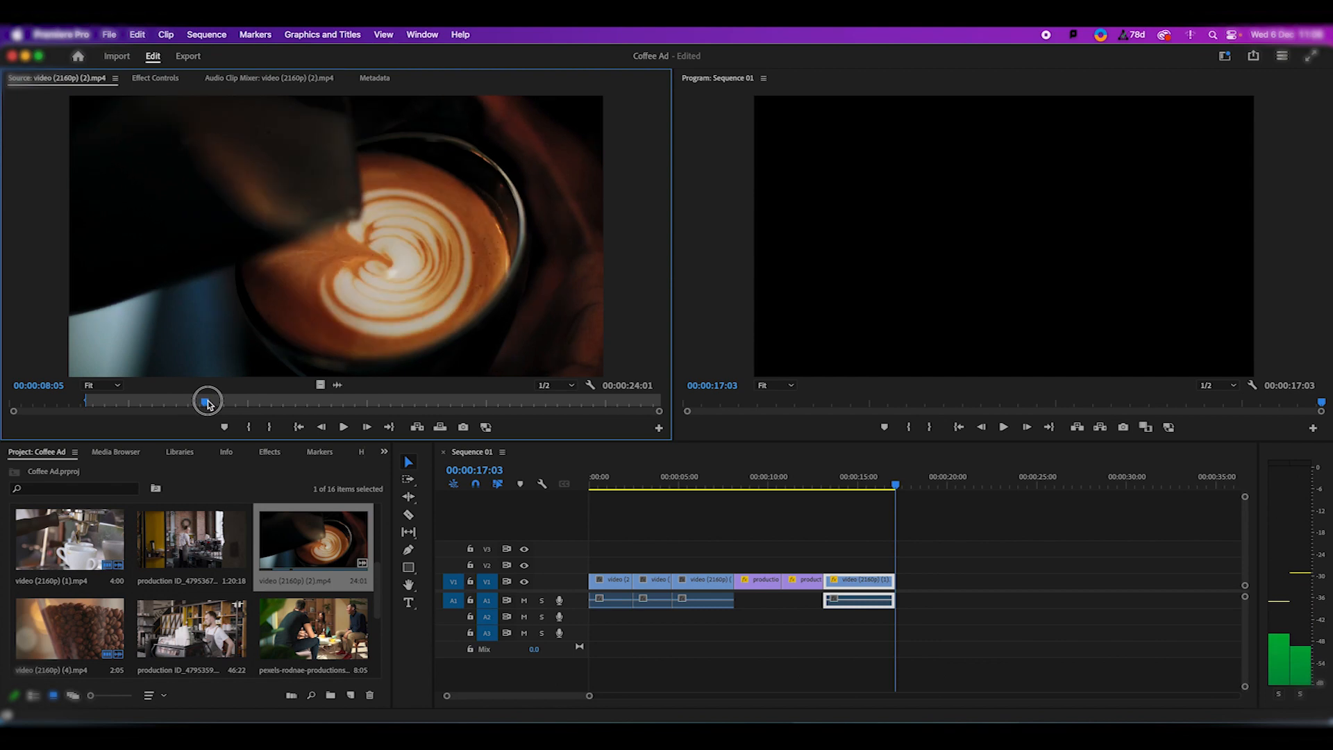
pyautogui.press('o')
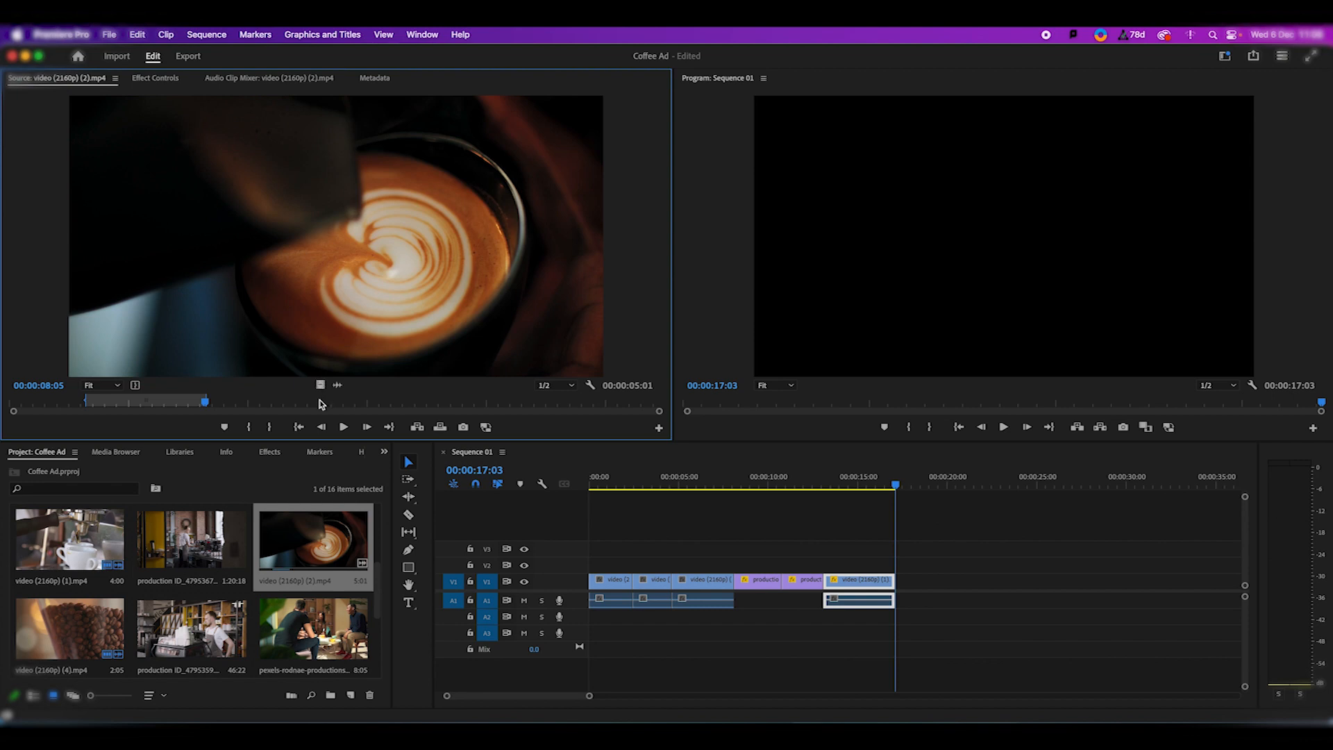
pyautogui.moveTo(320, 384); pyautogui.dragTo(896, 595)
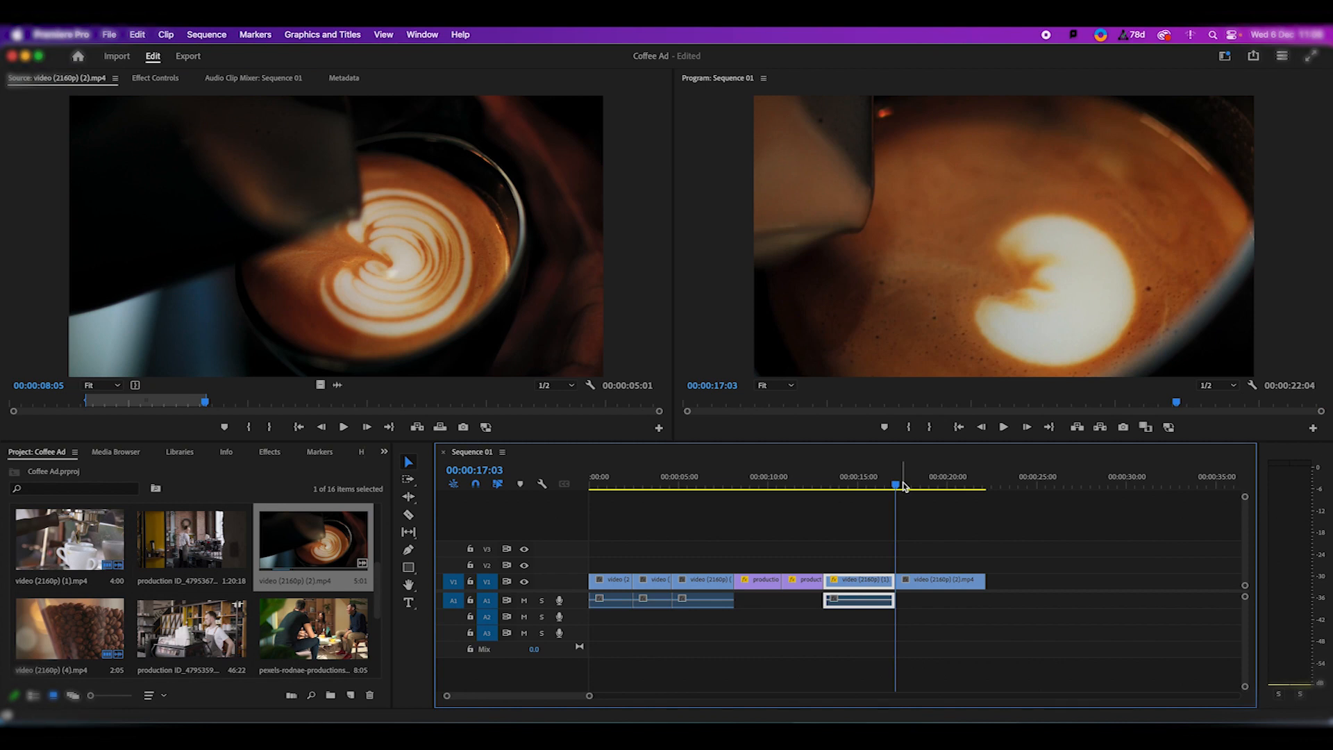
# Step: Set the video (2160p) (2).mp4 clip at the end of V1 to the sequence frame size
pyautogui.moveTo(901, 484); pyautogui.dragTo(927, 483)
pyautogui.click(932, 587)
pyautogui.rightClick(931, 587)
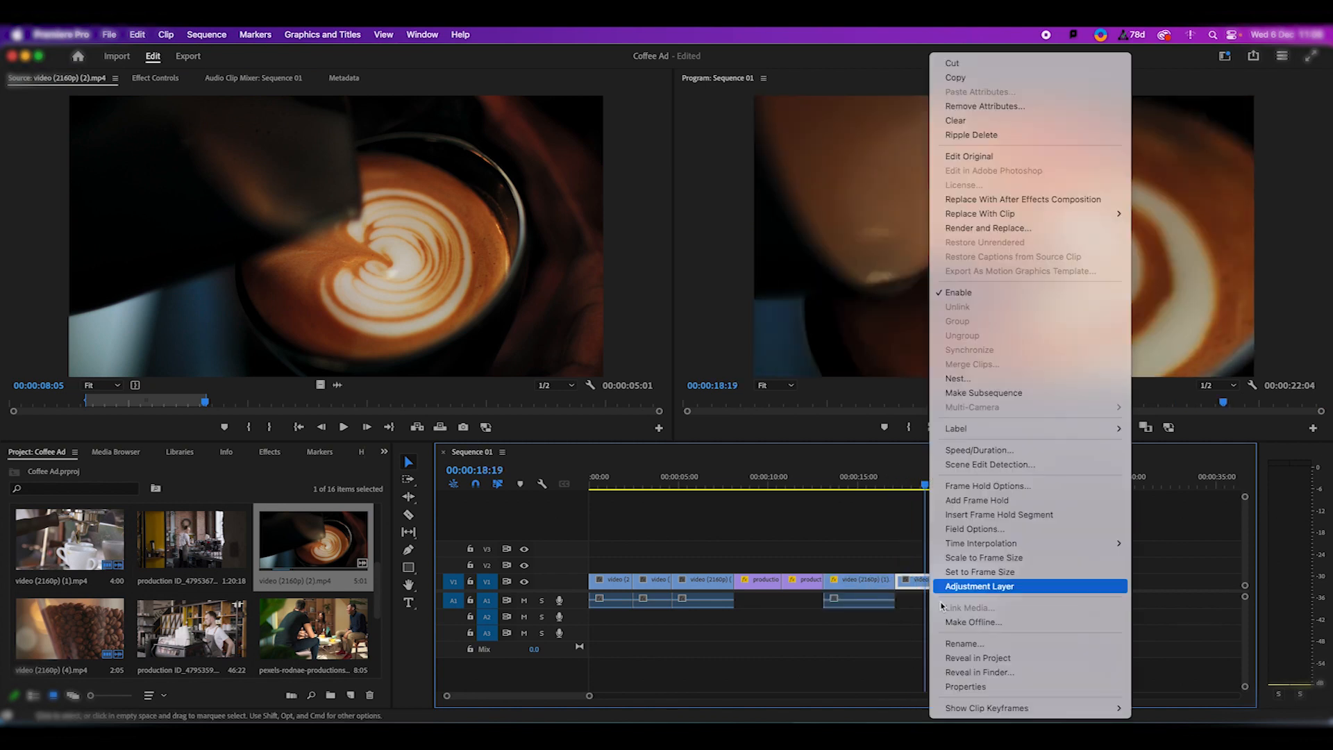
pyautogui.click(983, 573)
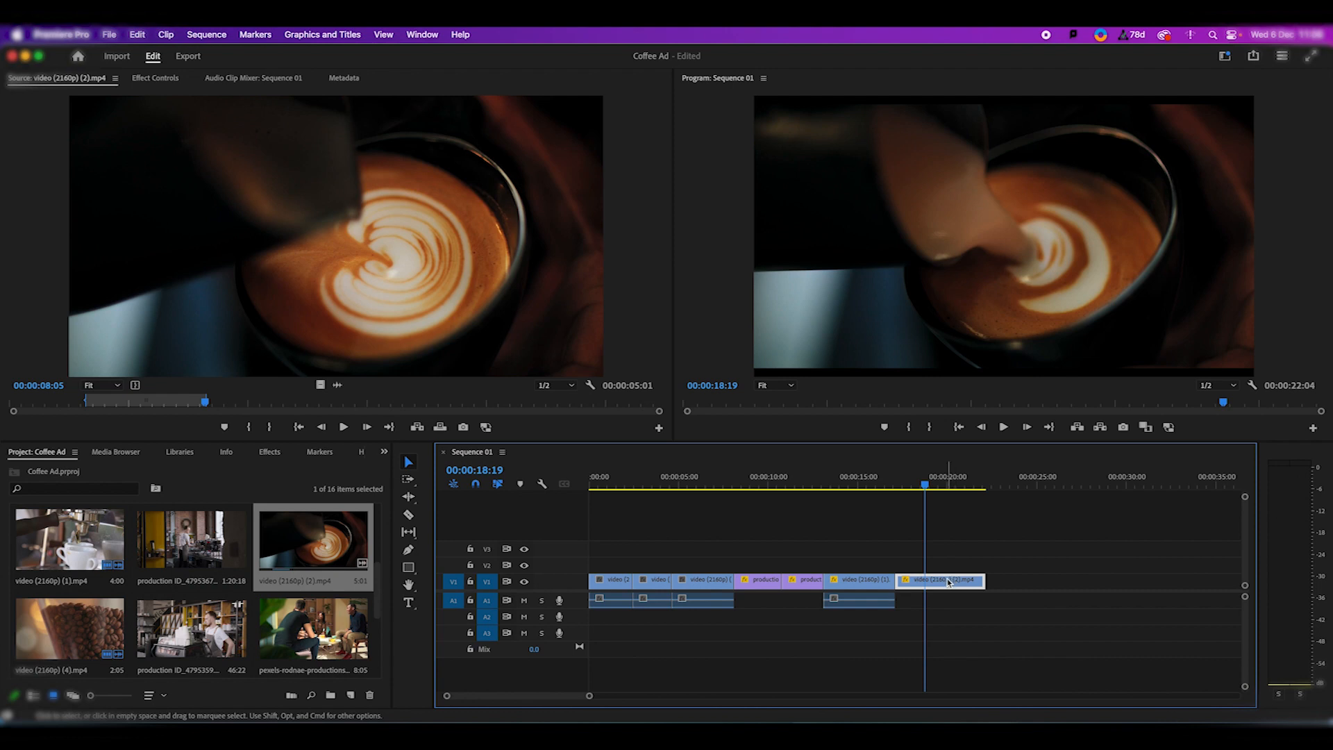
# Step: Set the Scale of the video (2160p) (2).mp4 clip on V1 to 54.0 and scrub through it to its end
pyautogui.doubleClick(949, 582)
pyautogui.click(242, 79)
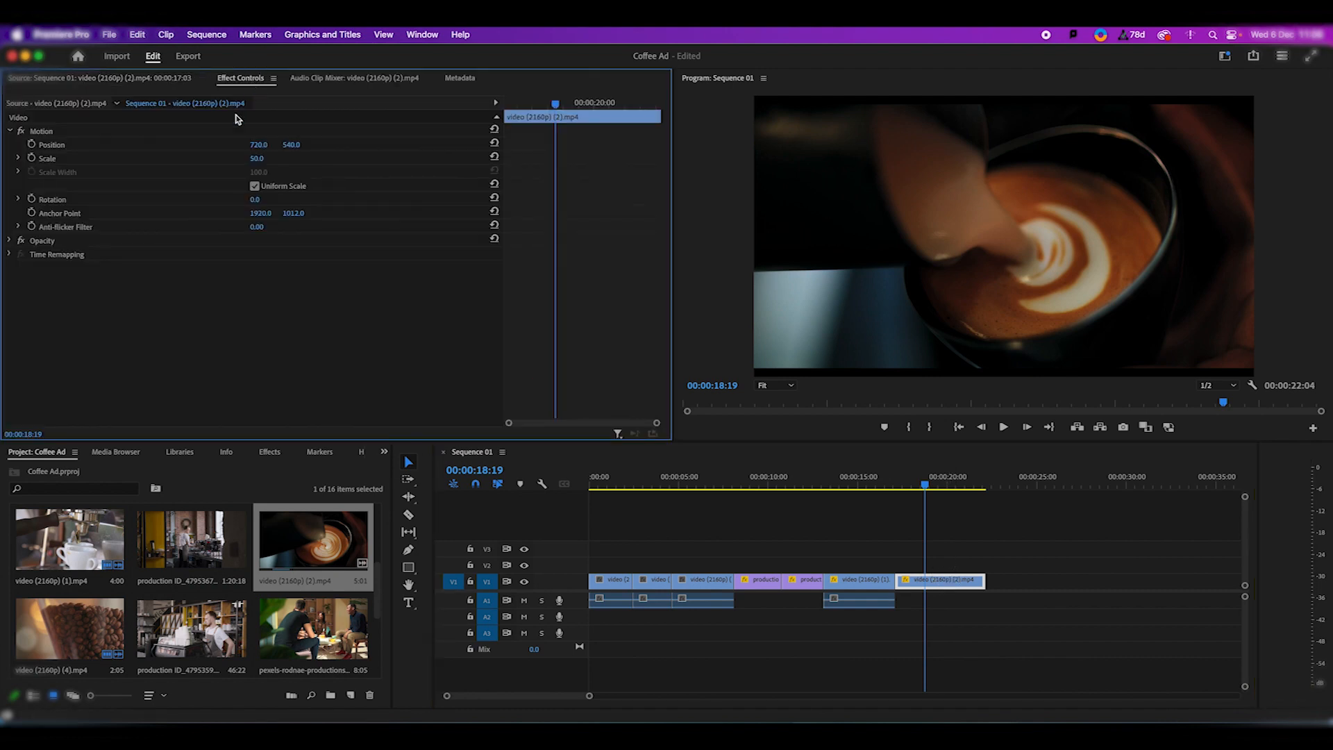
pyautogui.click(200, 161)
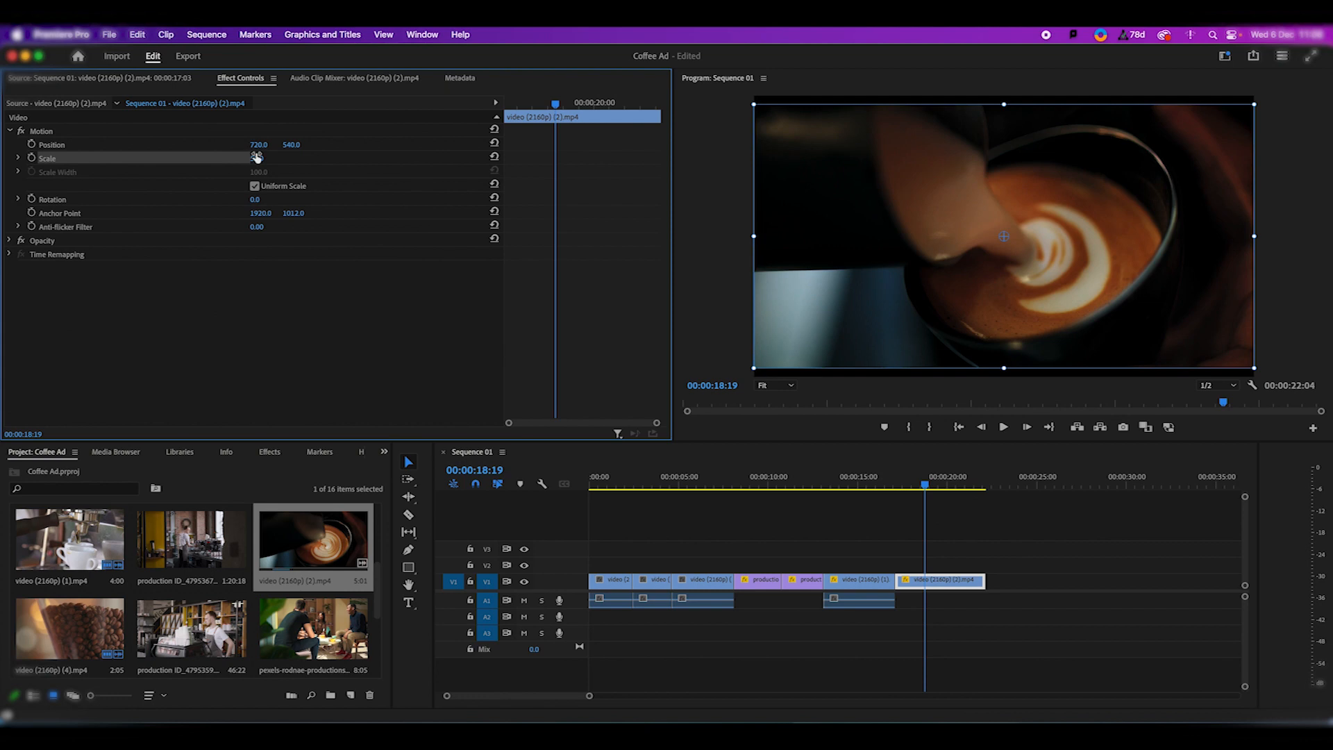
pyautogui.moveTo(257, 159); pyautogui.dragTo(259, 159)
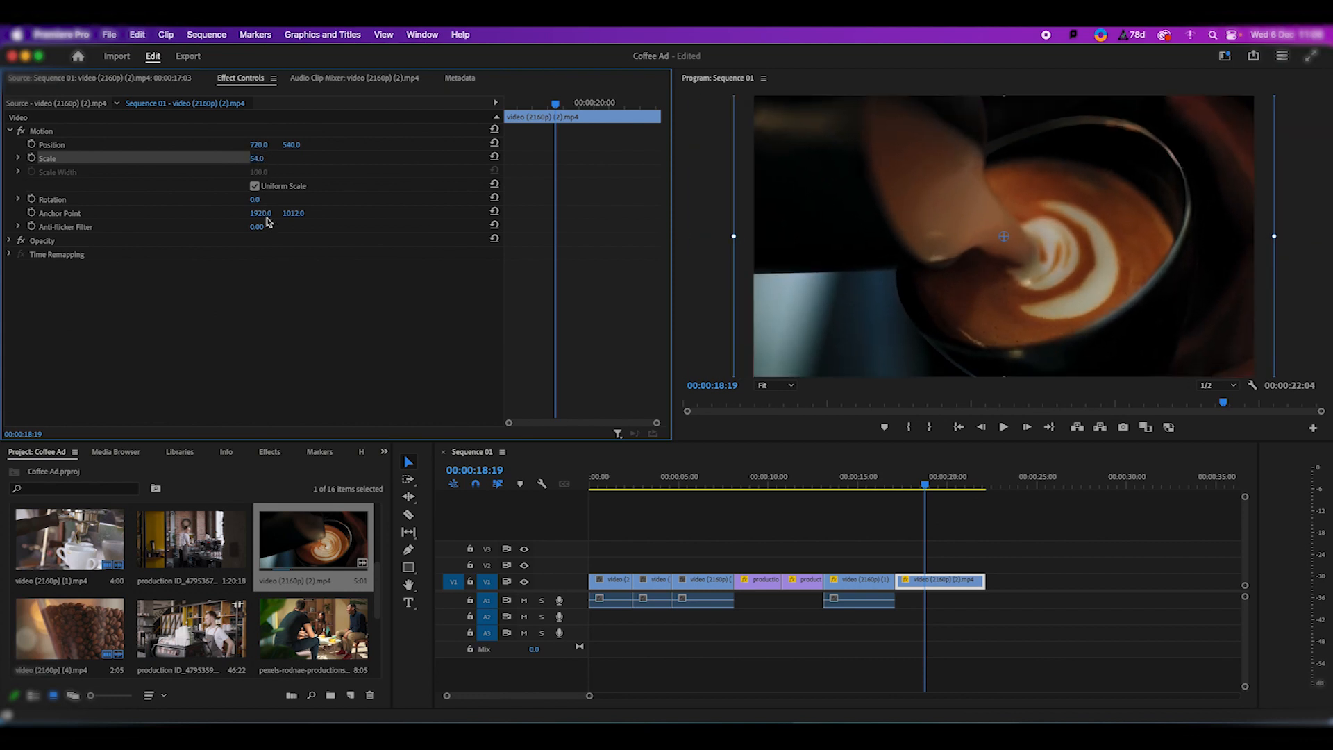
pyautogui.click(286, 170)
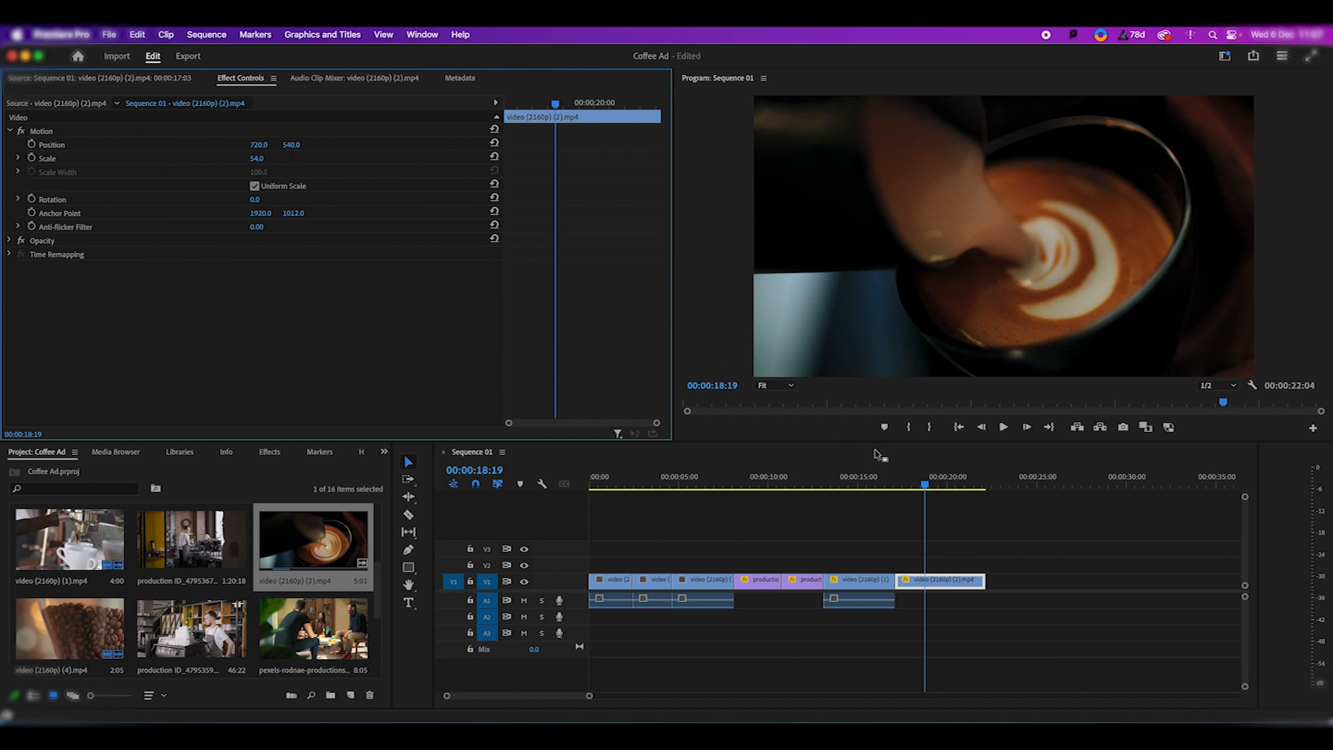
pyautogui.moveTo(939, 481); pyautogui.dragTo(982, 485)
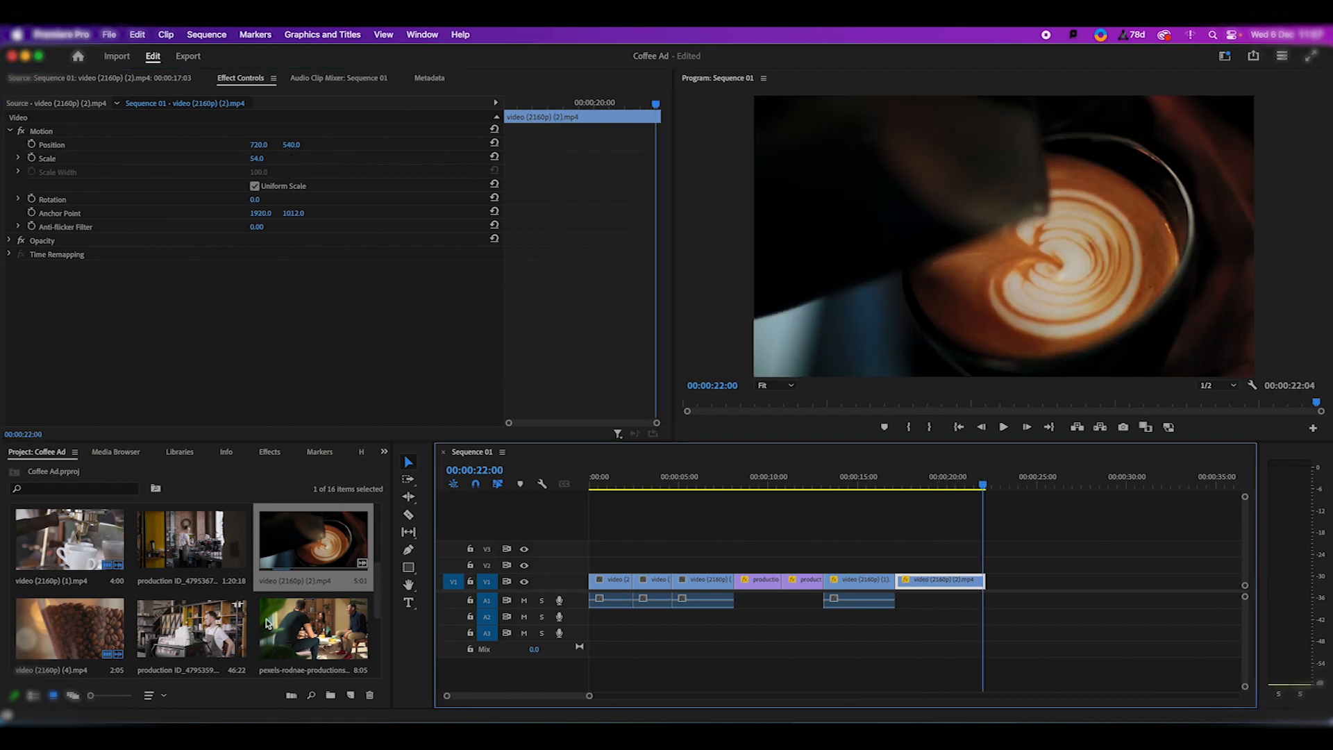
# Step: Mark a 2:15 section of production ID_4795359.mp4 ending at 00:00:35:08 and place only its video directly after the last clip on V1
pyautogui.doubleClick(224, 636)
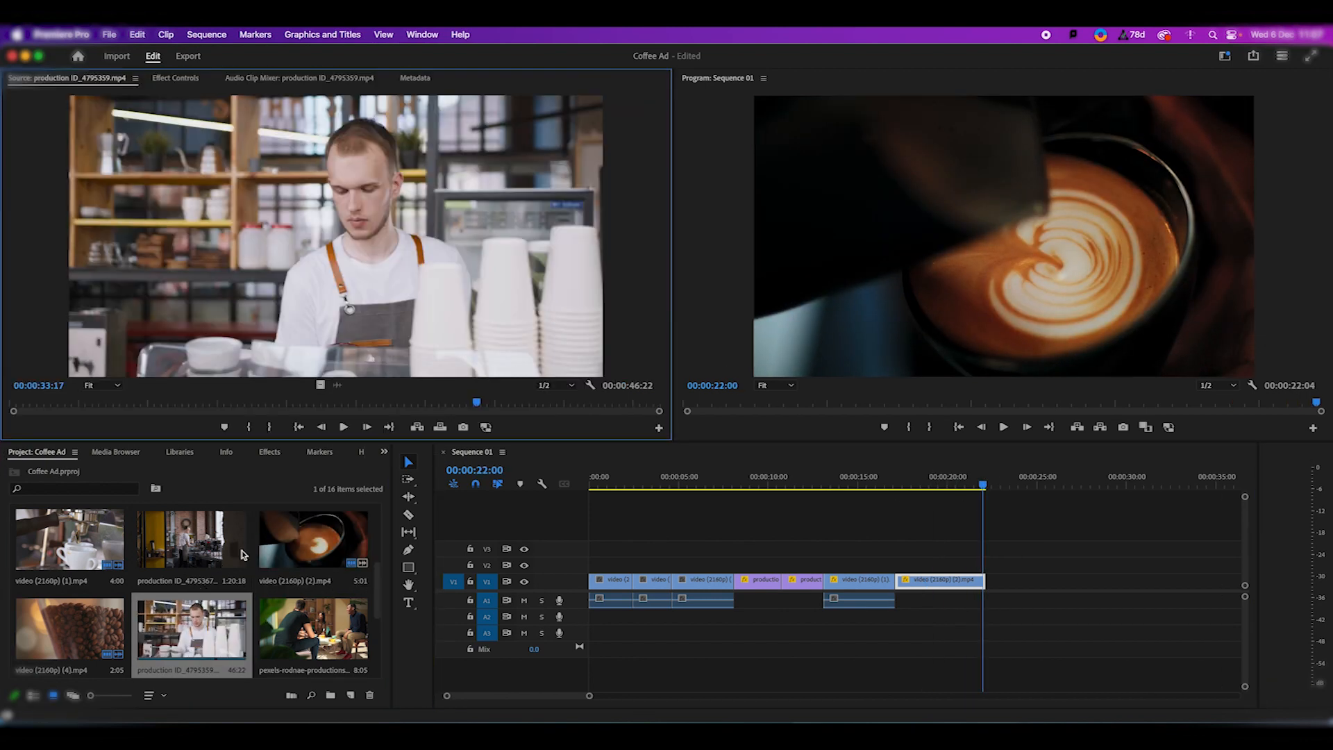
pyautogui.moveTo(460, 404); pyautogui.dragTo(464, 406)
pyautogui.press('i')
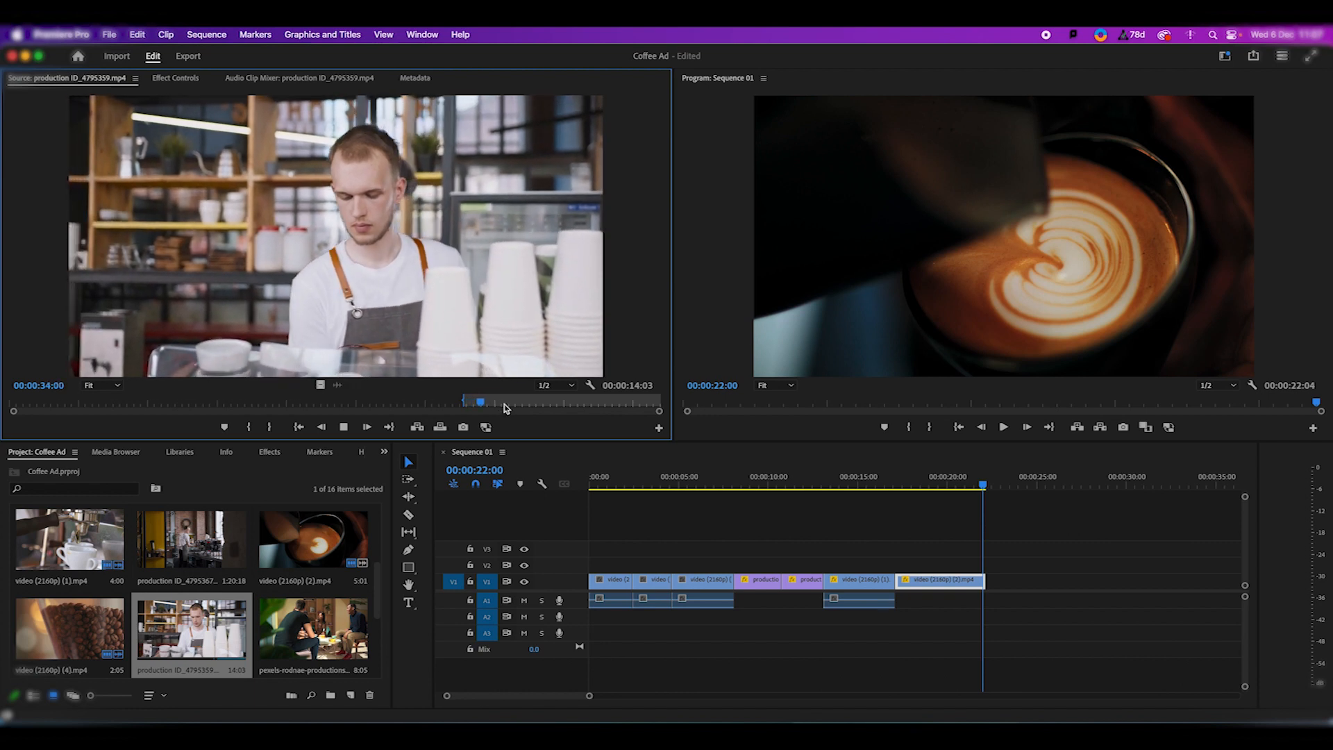
pyautogui.press('space')
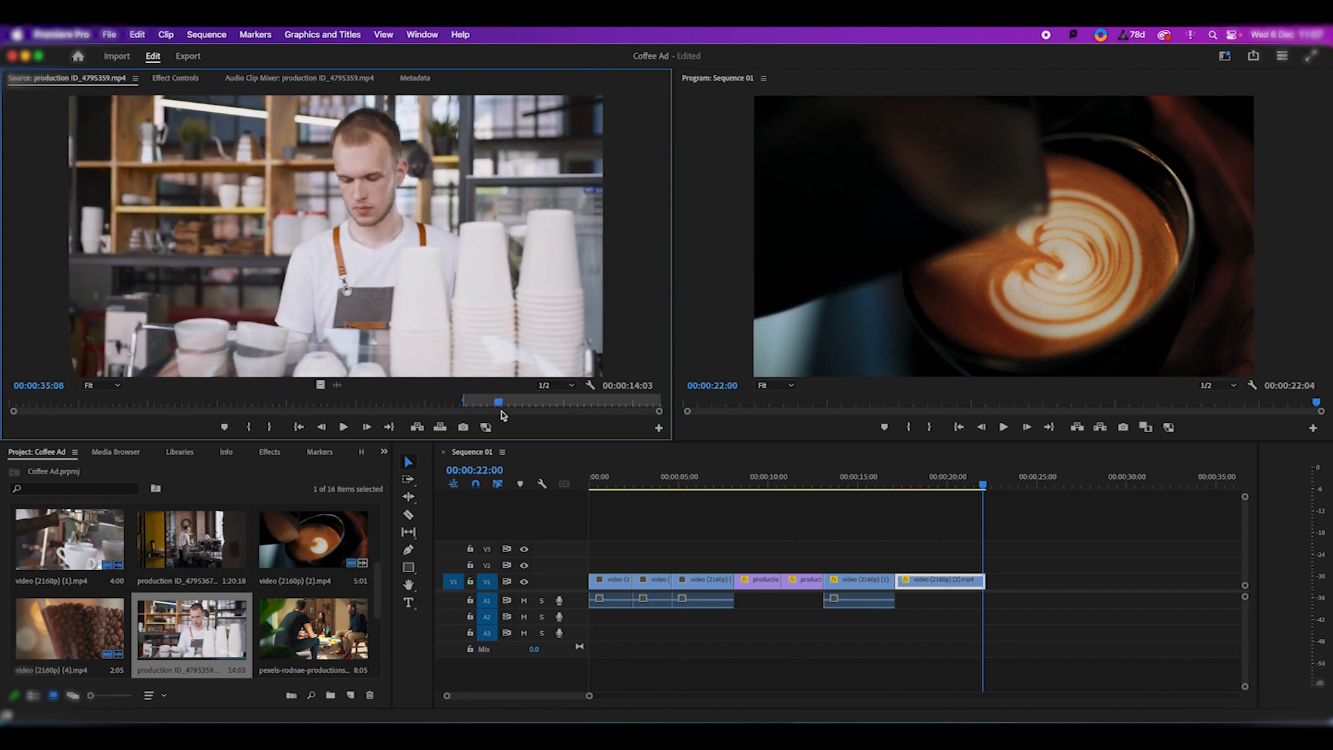
pyautogui.press('o')
pyautogui.moveTo(871, 479); pyautogui.dragTo(990, 582)
pyautogui.click(1020, 479)
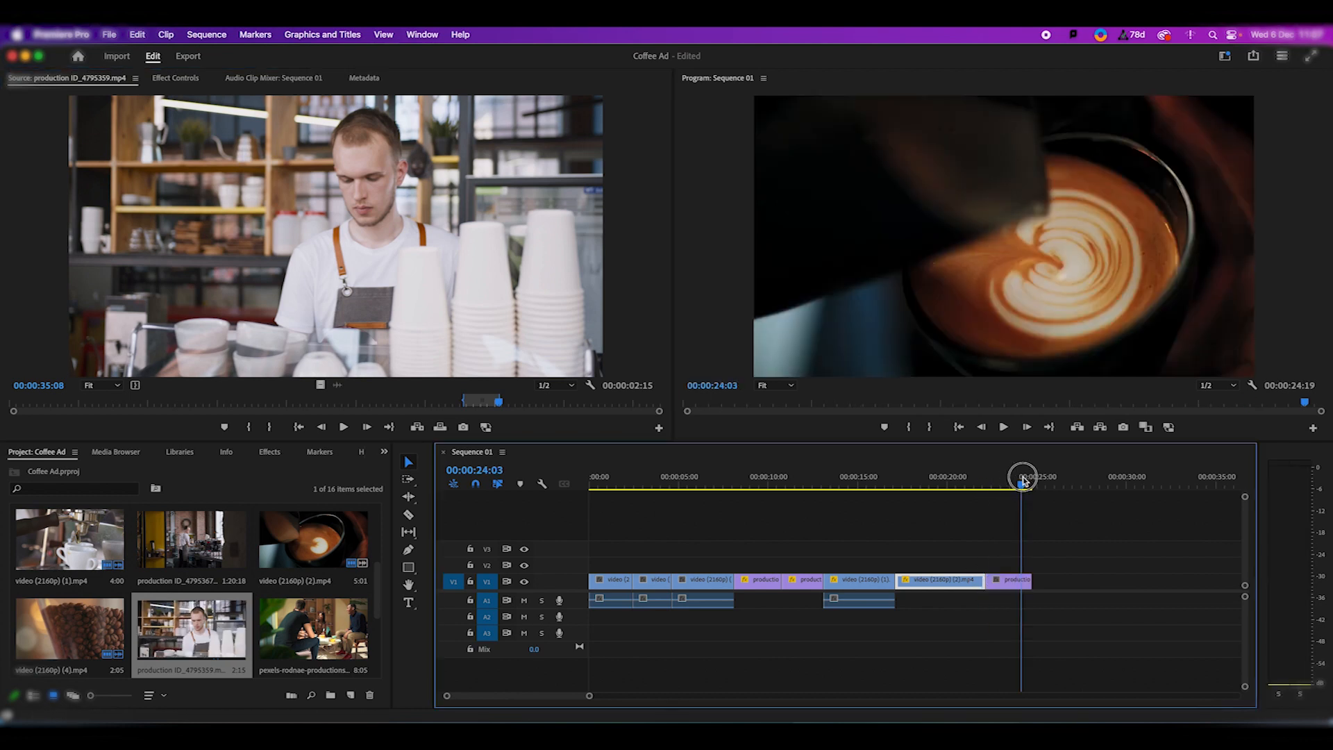
# Step: Mark a 4:01 section of video (2160p) (2).mp4 starting at 00:00:19:12 and place only its video directly after the last clip on V1
pyautogui.doubleClick(327, 542)
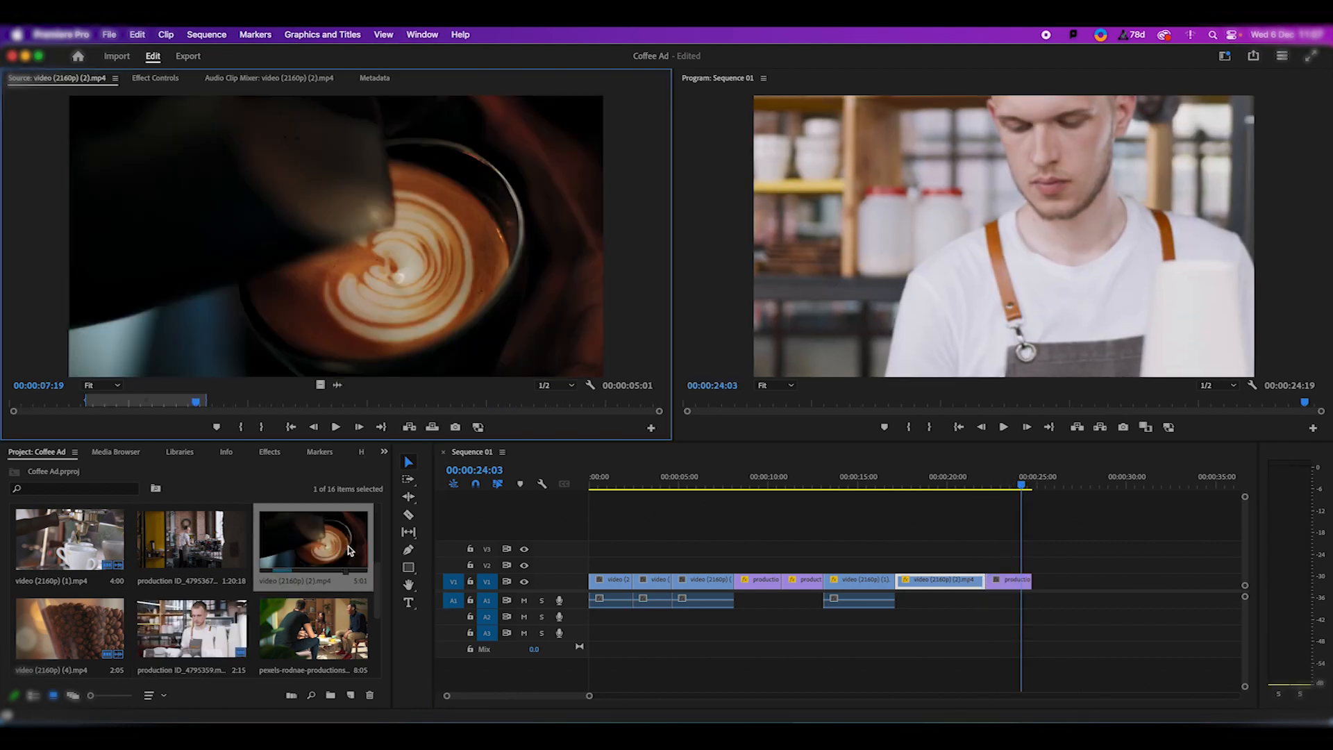
pyautogui.click(392, 409)
pyautogui.moveTo(392, 409); pyautogui.dragTo(478, 427)
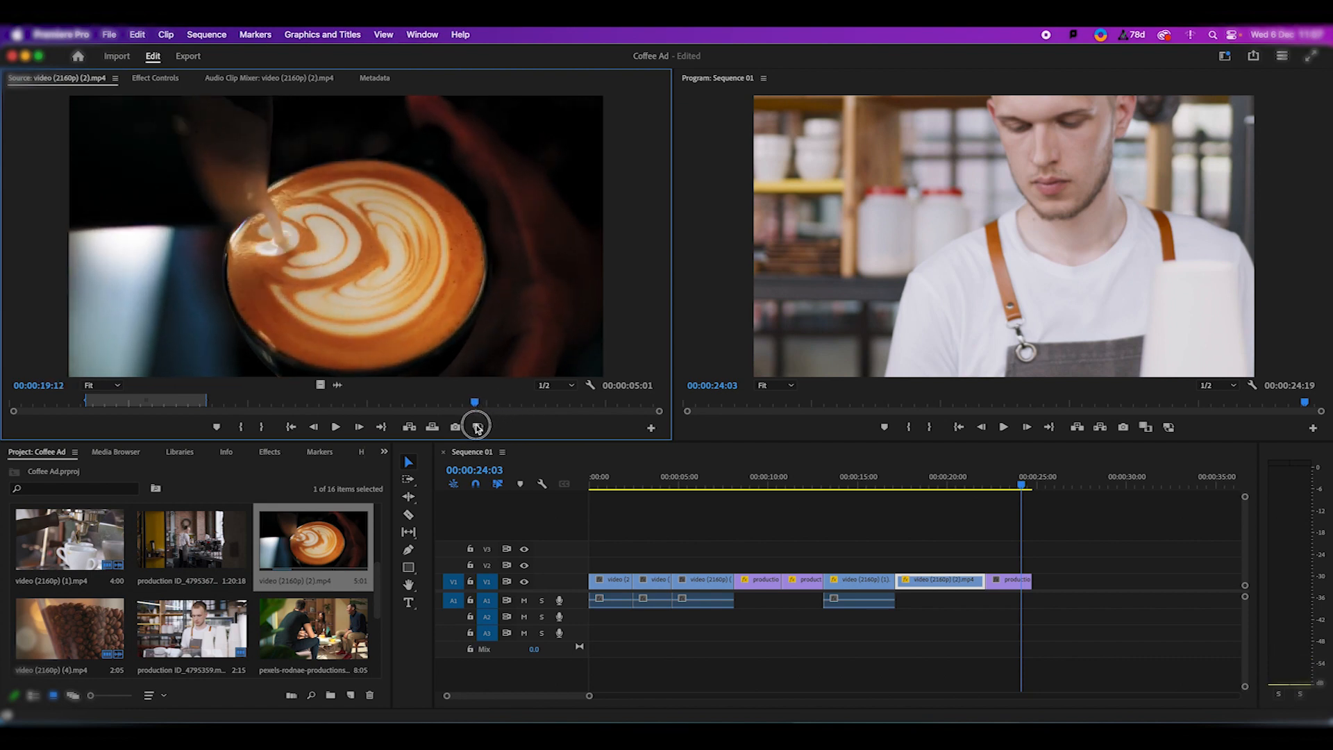
pyautogui.press('i')
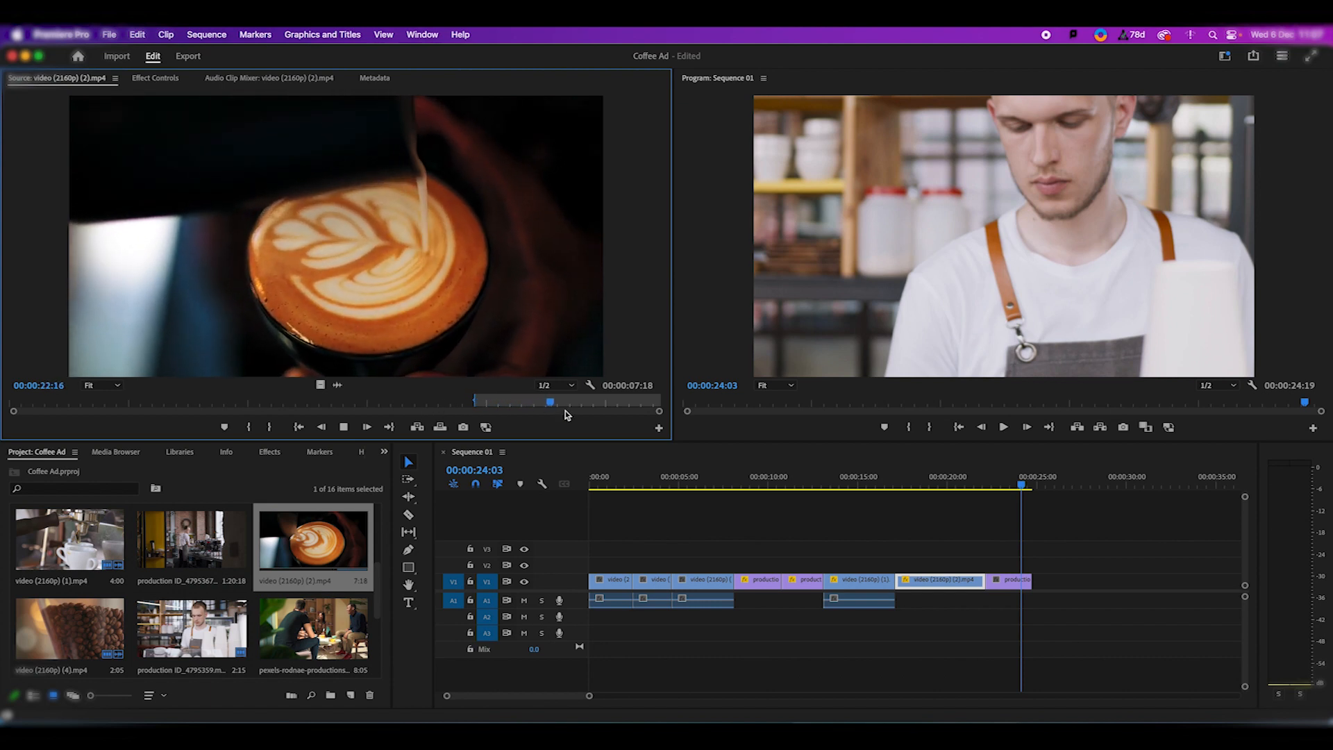
pyautogui.press('o')
pyautogui.press('space')
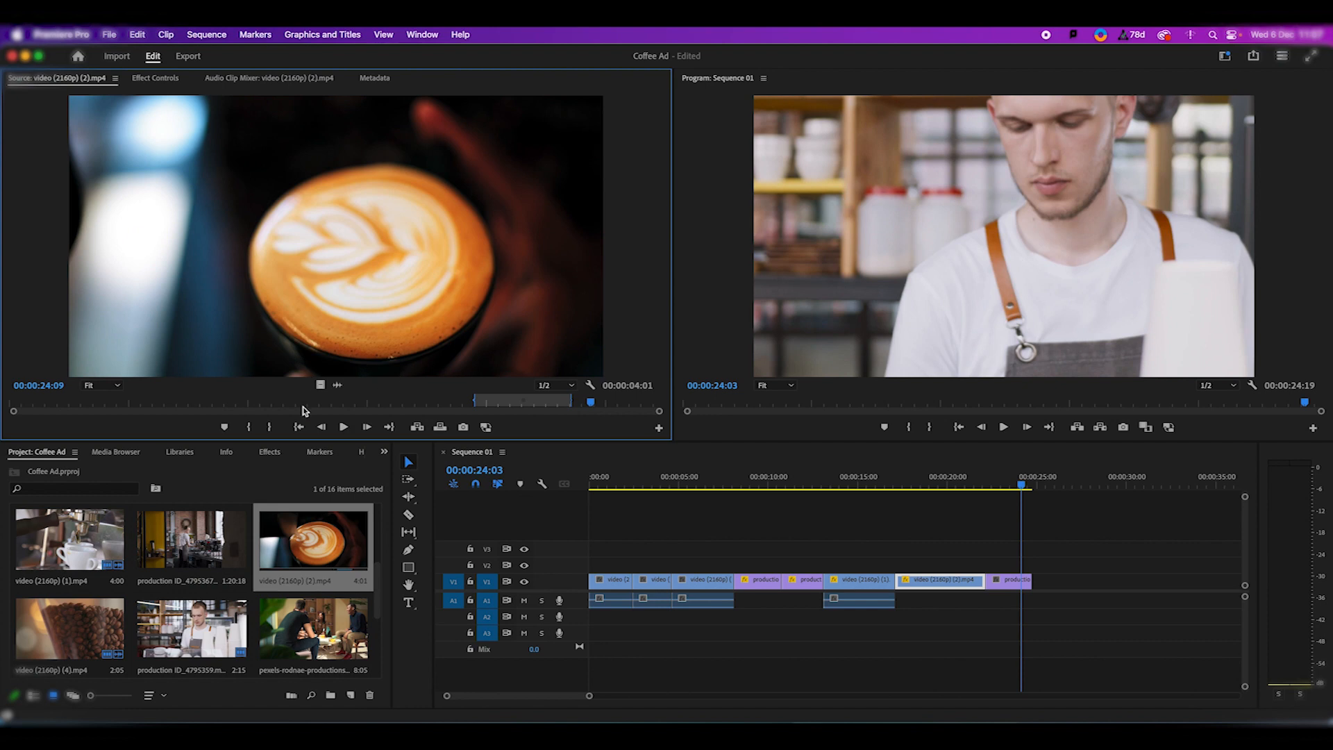
pyautogui.moveTo(318, 384); pyautogui.dragTo(1035, 582)
pyautogui.moveTo(1021, 480); pyautogui.dragTo(1045, 485)
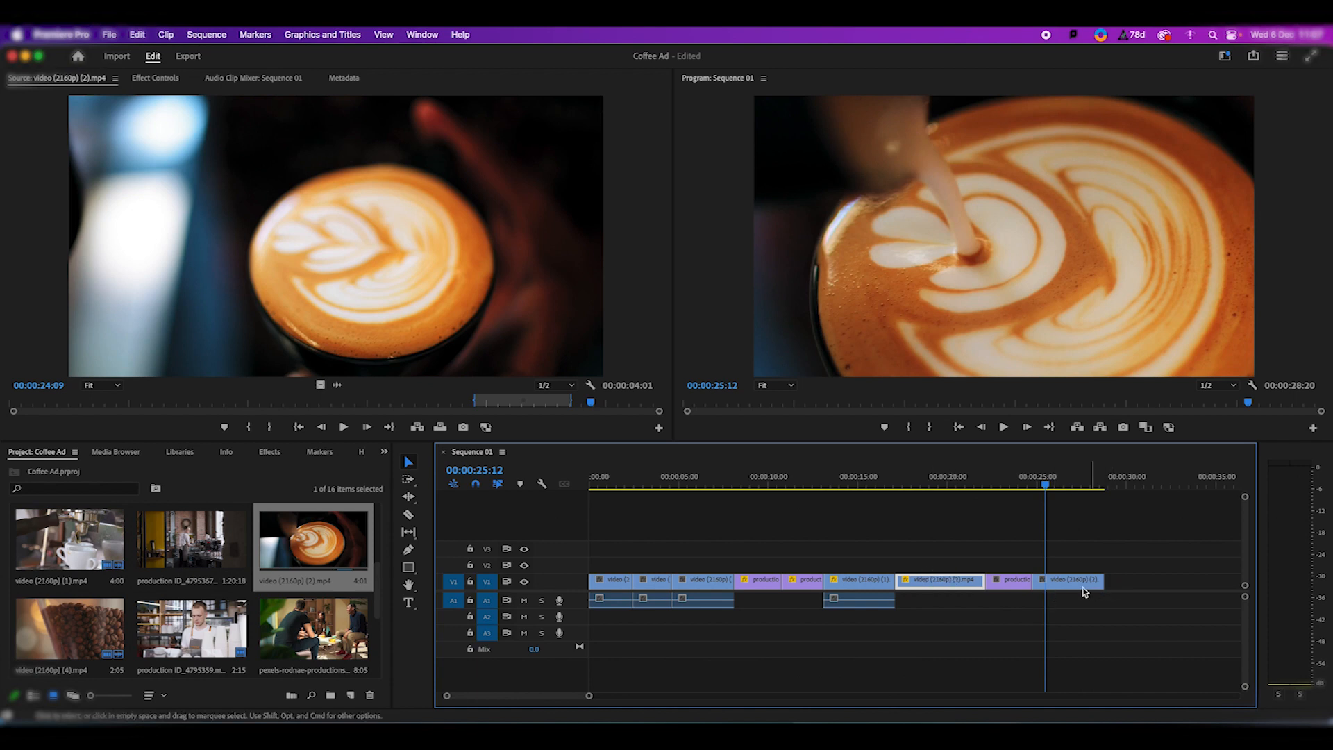
# Step: Match the final video (2160p) (2).mp4 clip on V1 to the earlier one by fitting it to frame size with Scale 54.0
pyautogui.doubleClick(936, 580)
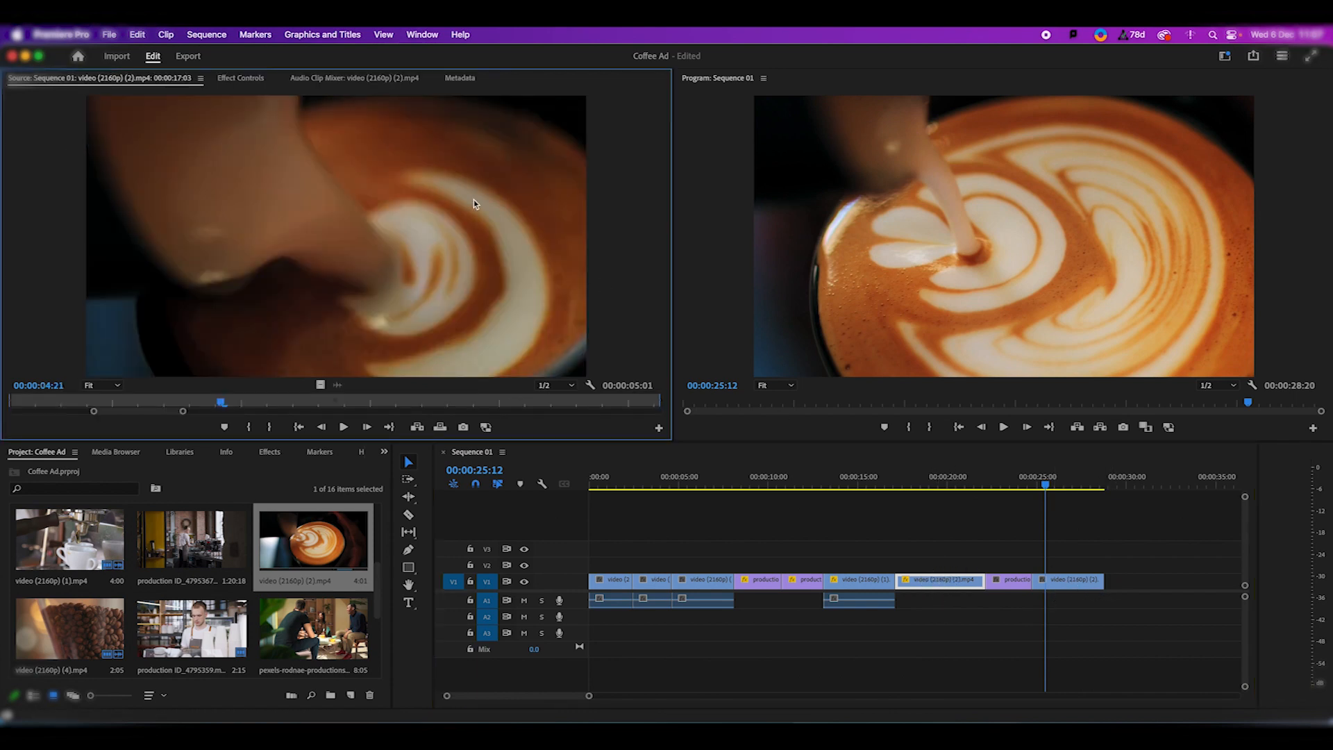
pyautogui.click(232, 80)
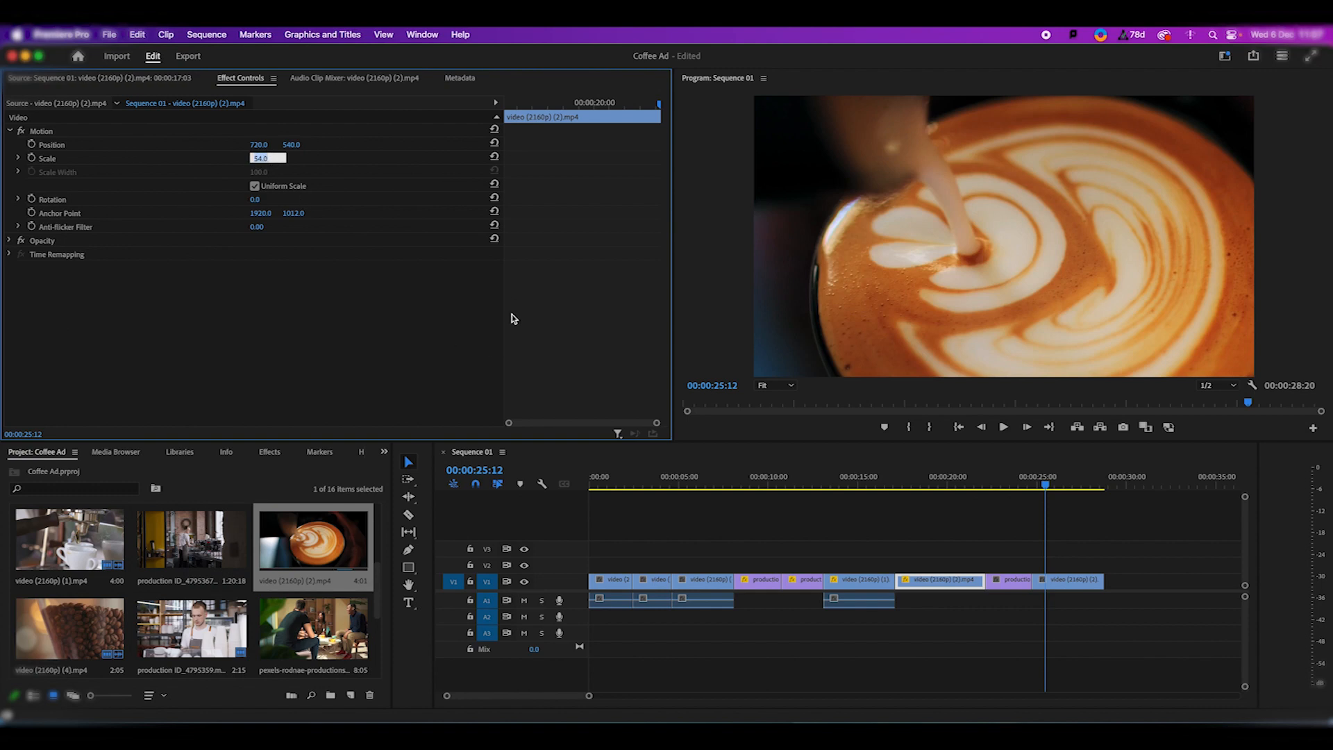
pyautogui.doubleClick(1069, 581)
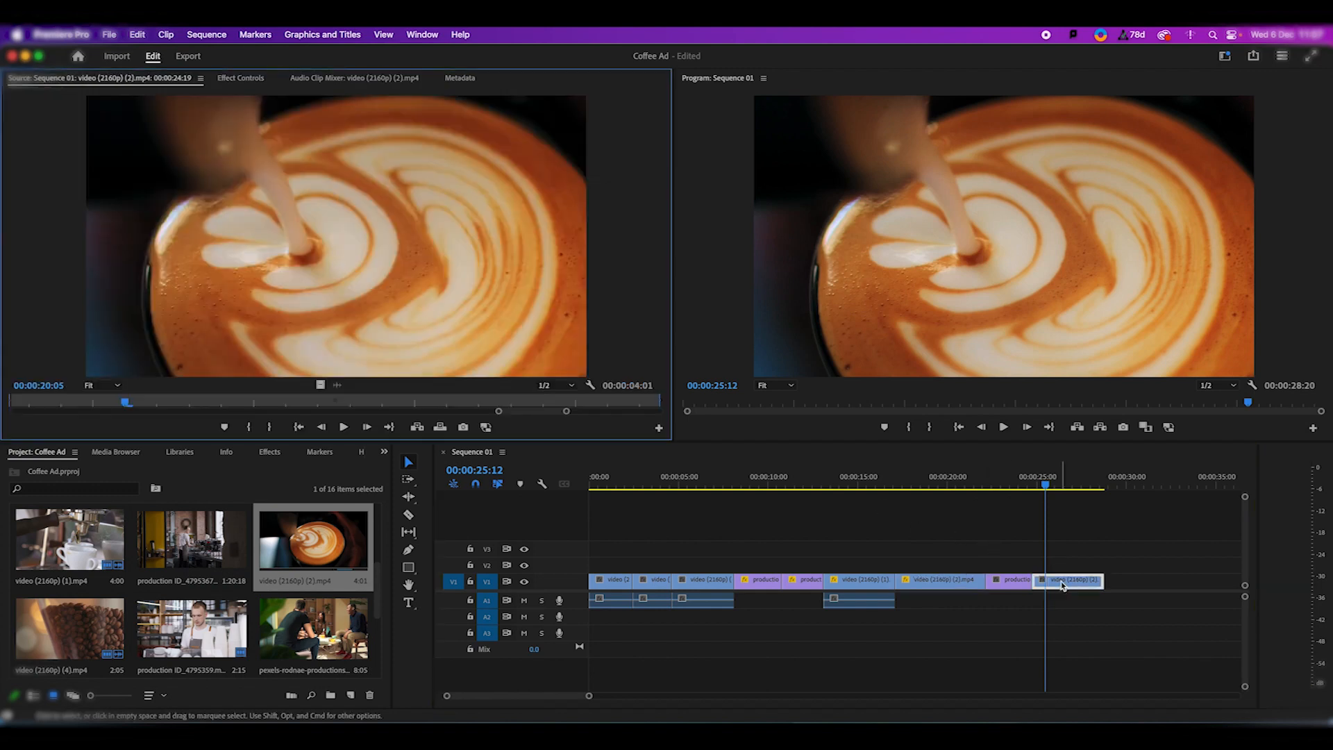
pyautogui.click(232, 82)
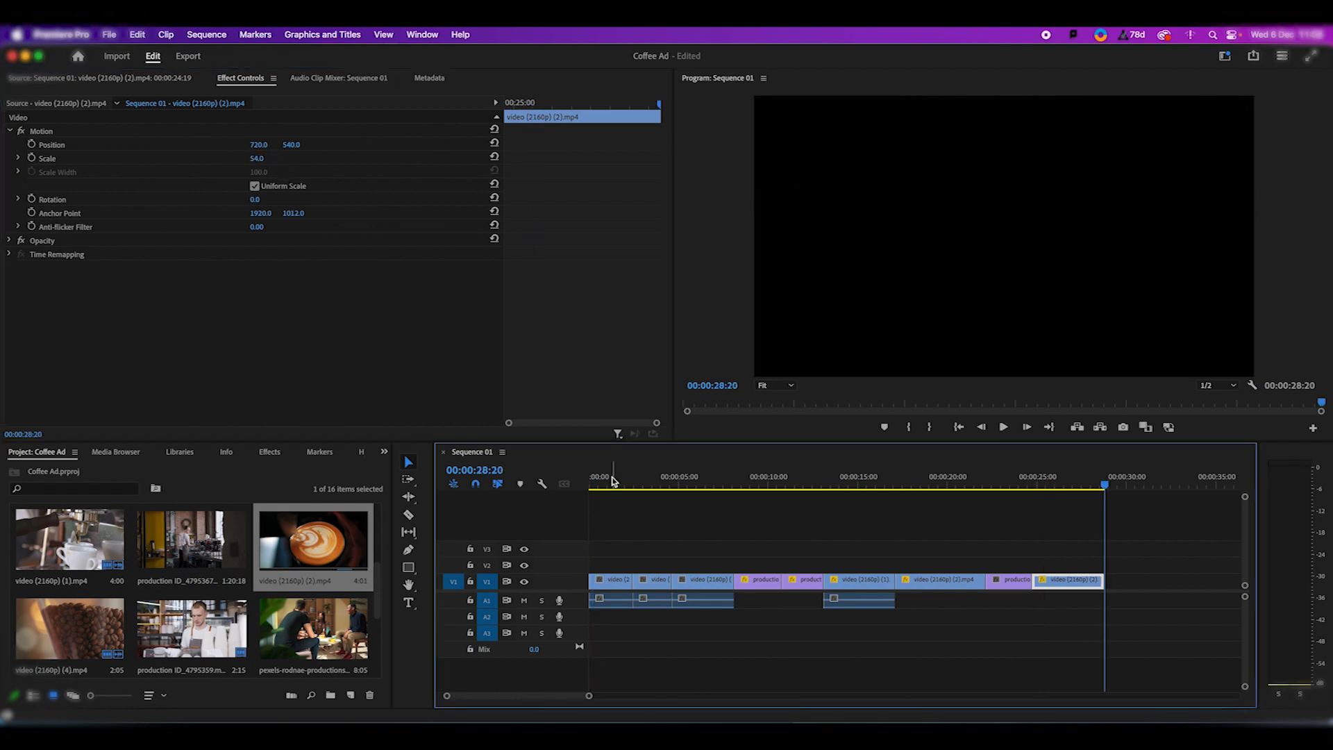
# Step: Mark a 2:15 section of pexels-rodnae-productions-5529078.mp4 ending at 00:00:19:04 and place only its video directly after the last clip on V1
pyautogui.scroll(-5, 229, 618)
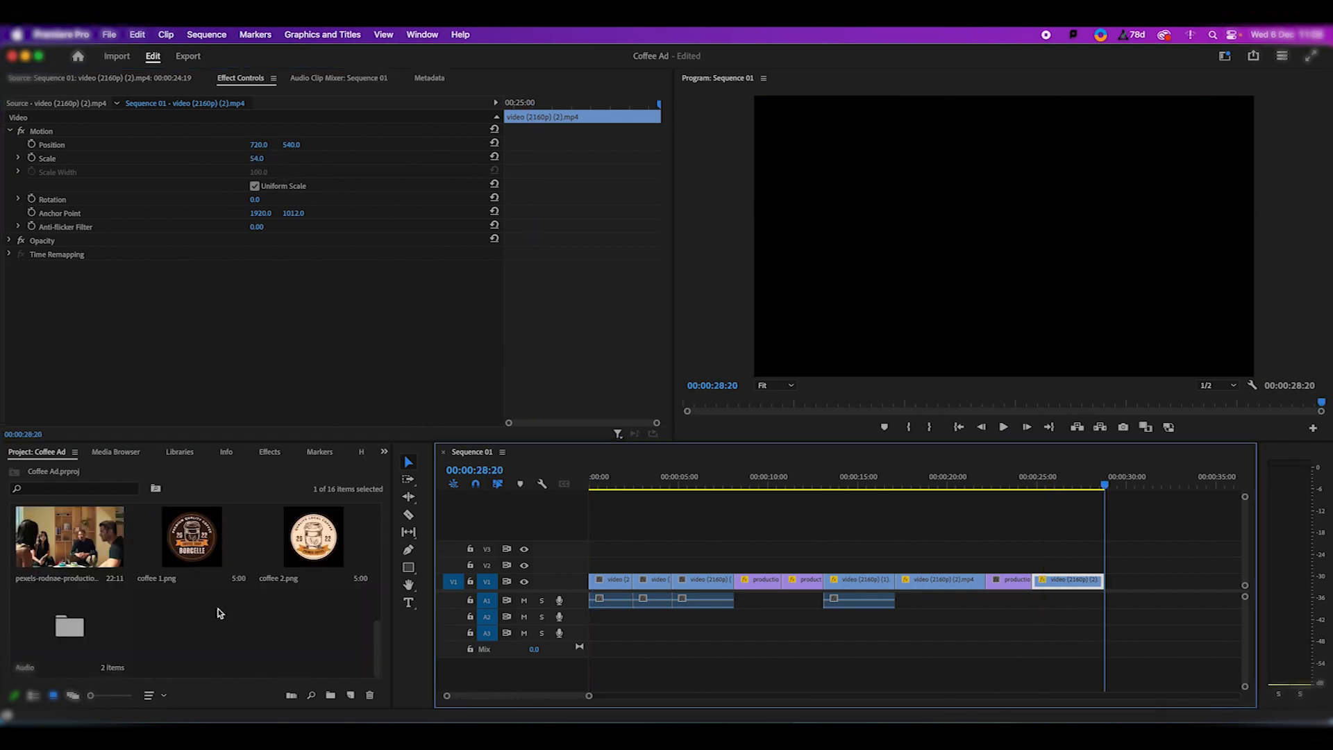
pyautogui.doubleClick(80, 548)
pyautogui.moveTo(375, 406); pyautogui.dragTo(566, 404)
pyautogui.press('i')
pyautogui.press('o')
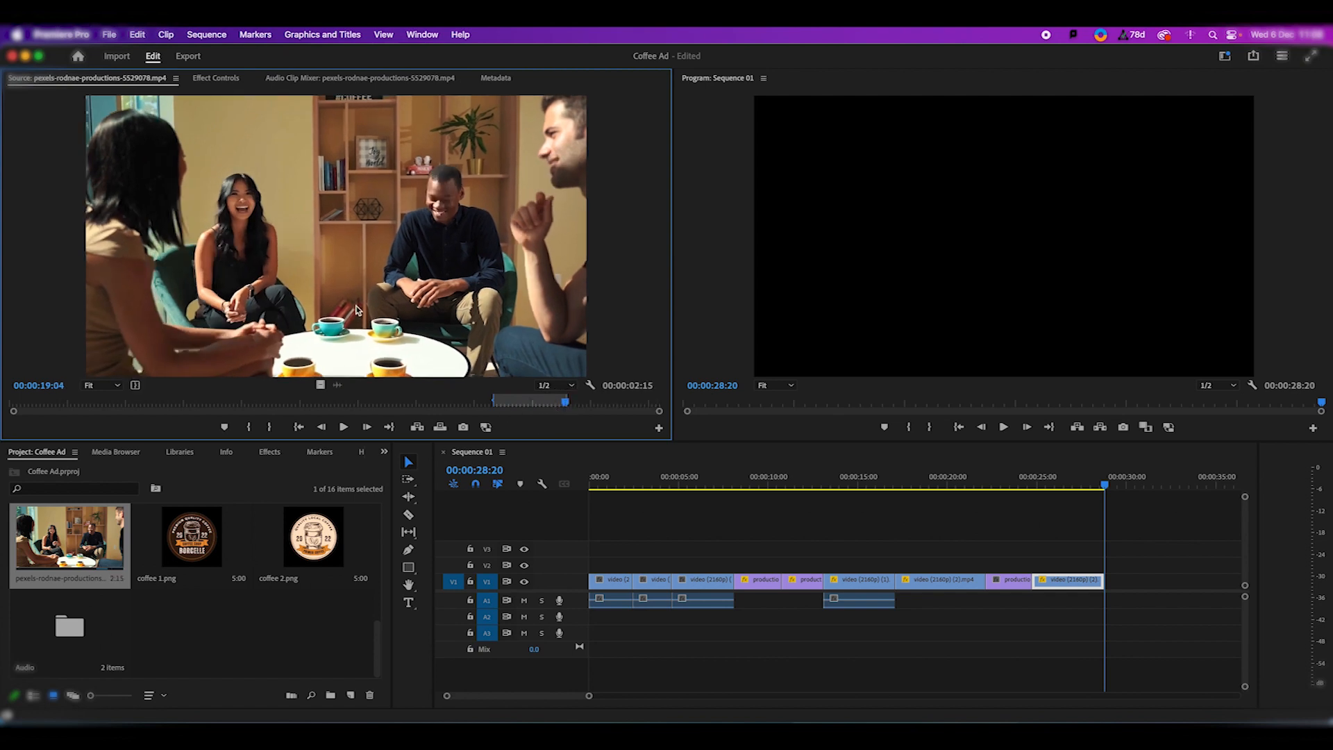
pyautogui.moveTo(320, 390); pyautogui.dragTo(1102, 591)
pyautogui.moveTo(1126, 491); pyautogui.dragTo(1149, 490)
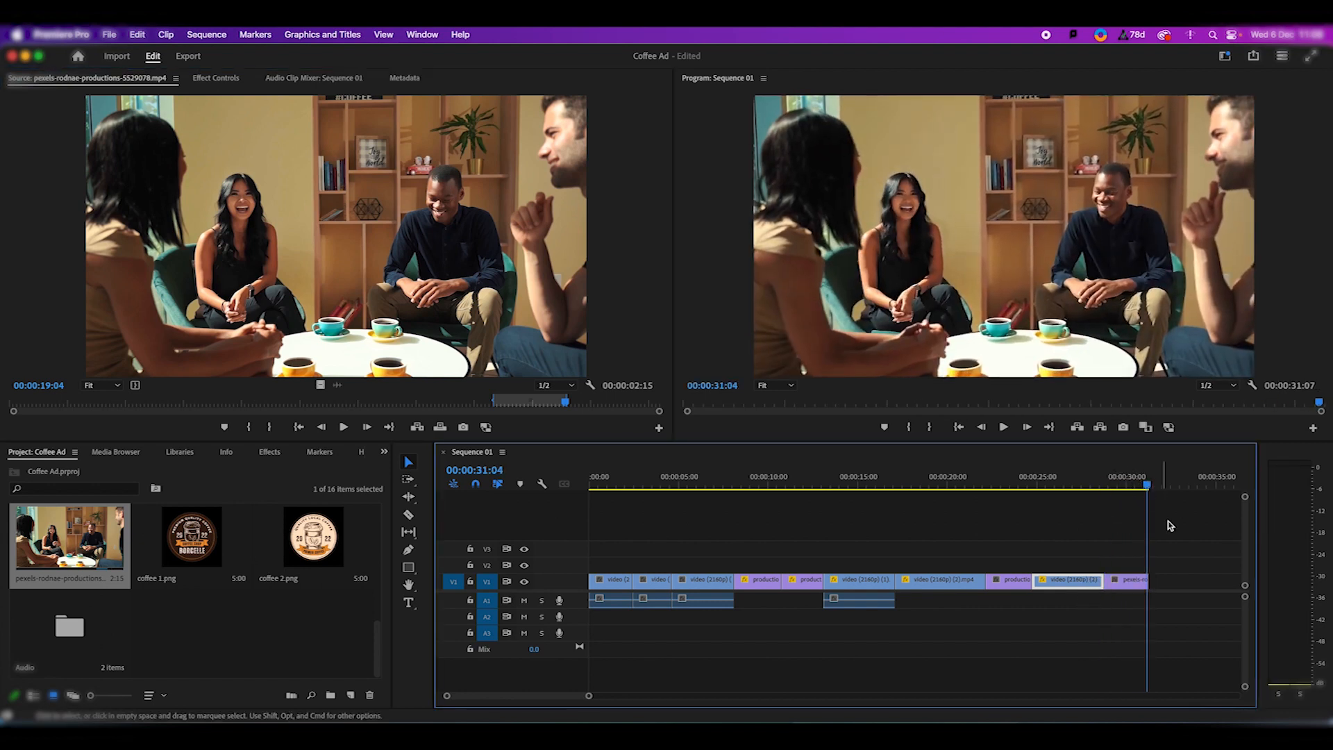
pyautogui.moveTo(1147, 580); pyautogui.dragTo(1233, 582)
pyautogui.moveTo(1125, 484)
pyautogui.mouseDown()
pyautogui.moveTo(1133, 501)
pyautogui.moveTo(1117, 504)
pyautogui.mouseUp()
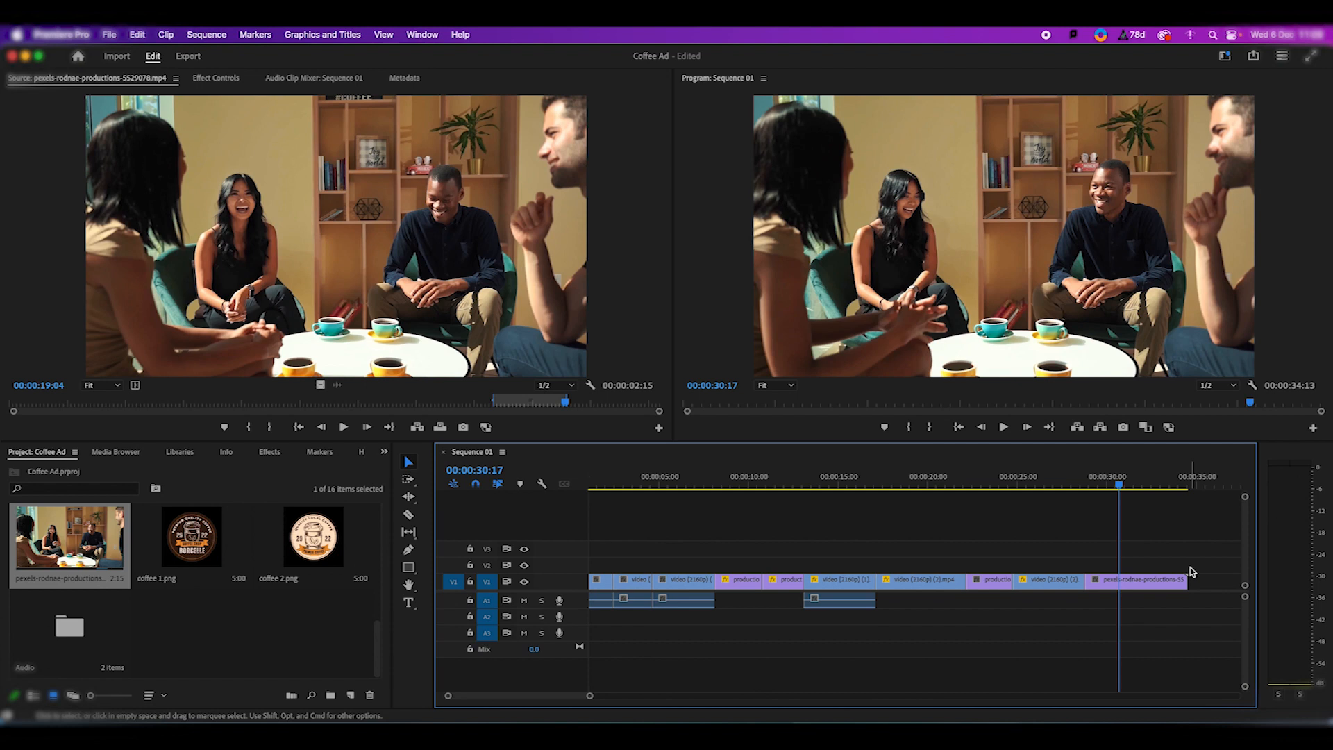
pyautogui.press('super+z')
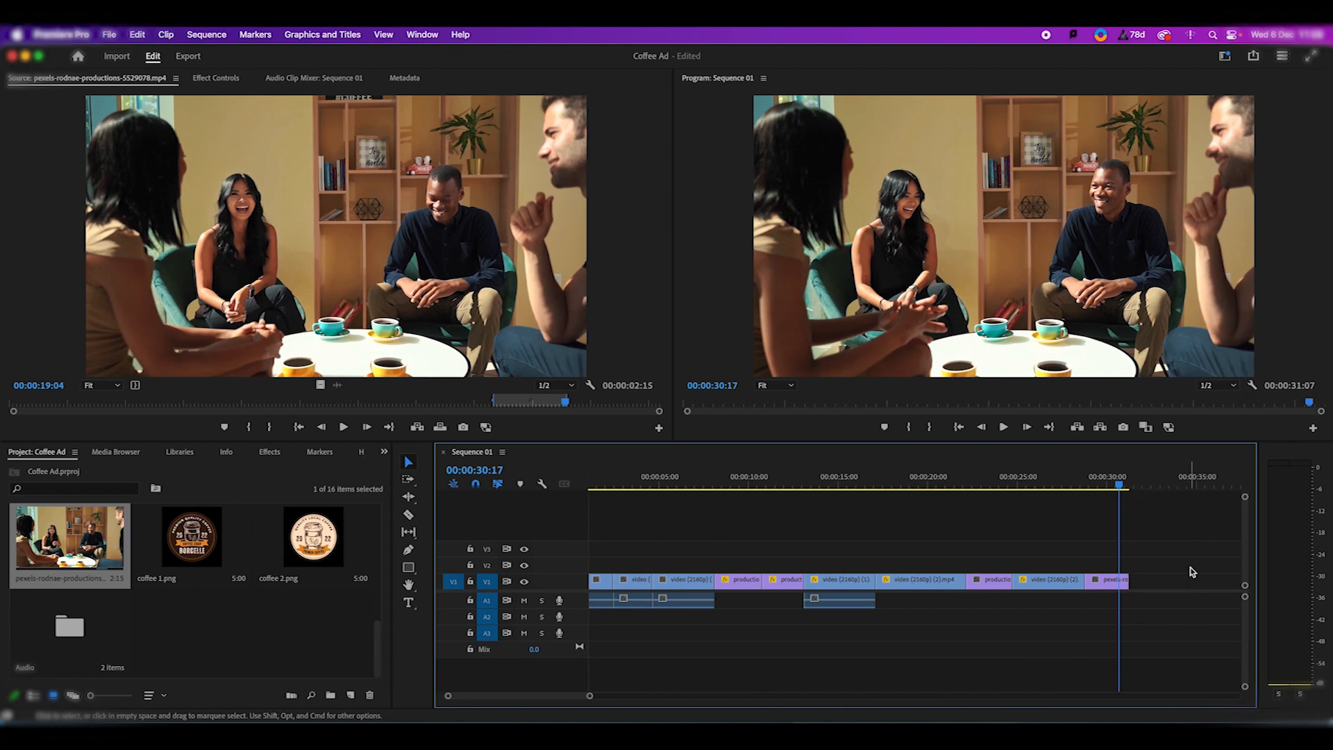
# Step: Extend the end of the pexels-rodnae-productions clip on V1 to 00:00:34:13 and review it along with the cut before it
pyautogui.click(1126, 582)
pyautogui.moveTo(1126, 582); pyautogui.dragTo(1205, 590)
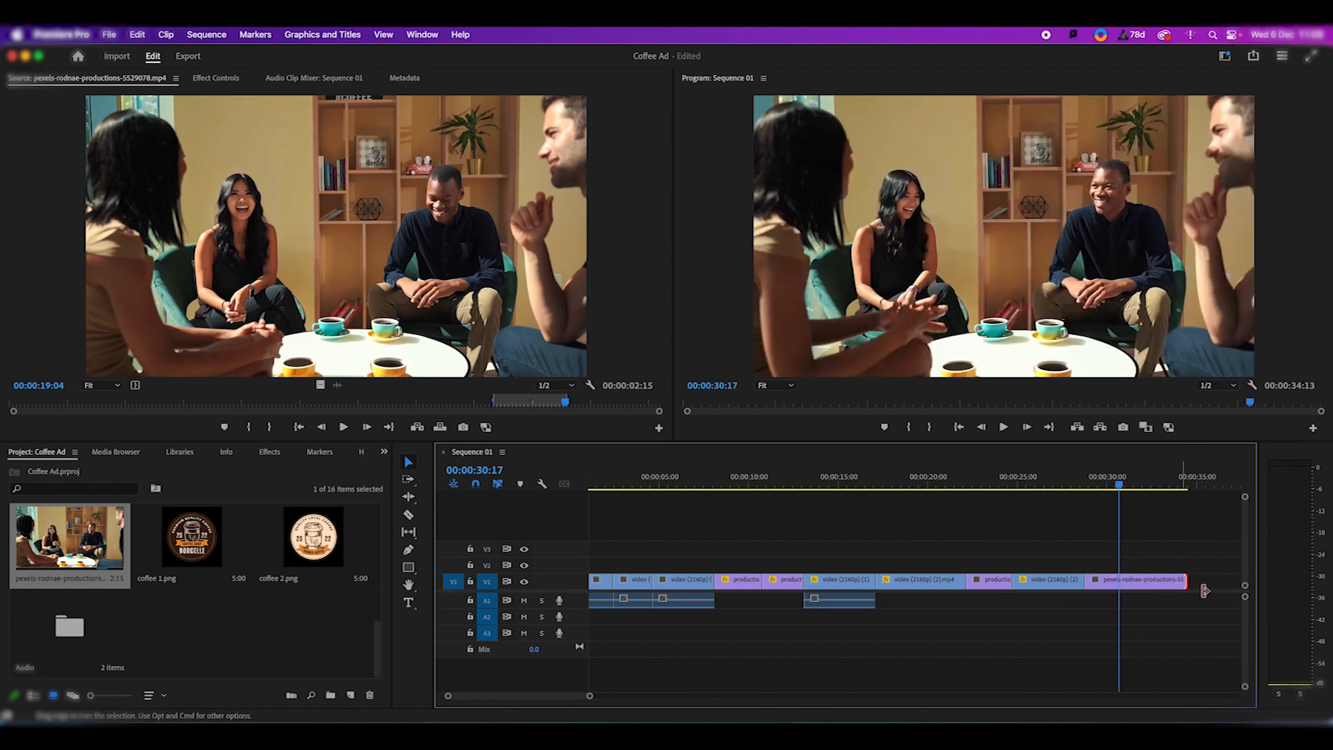
pyautogui.click(1143, 485)
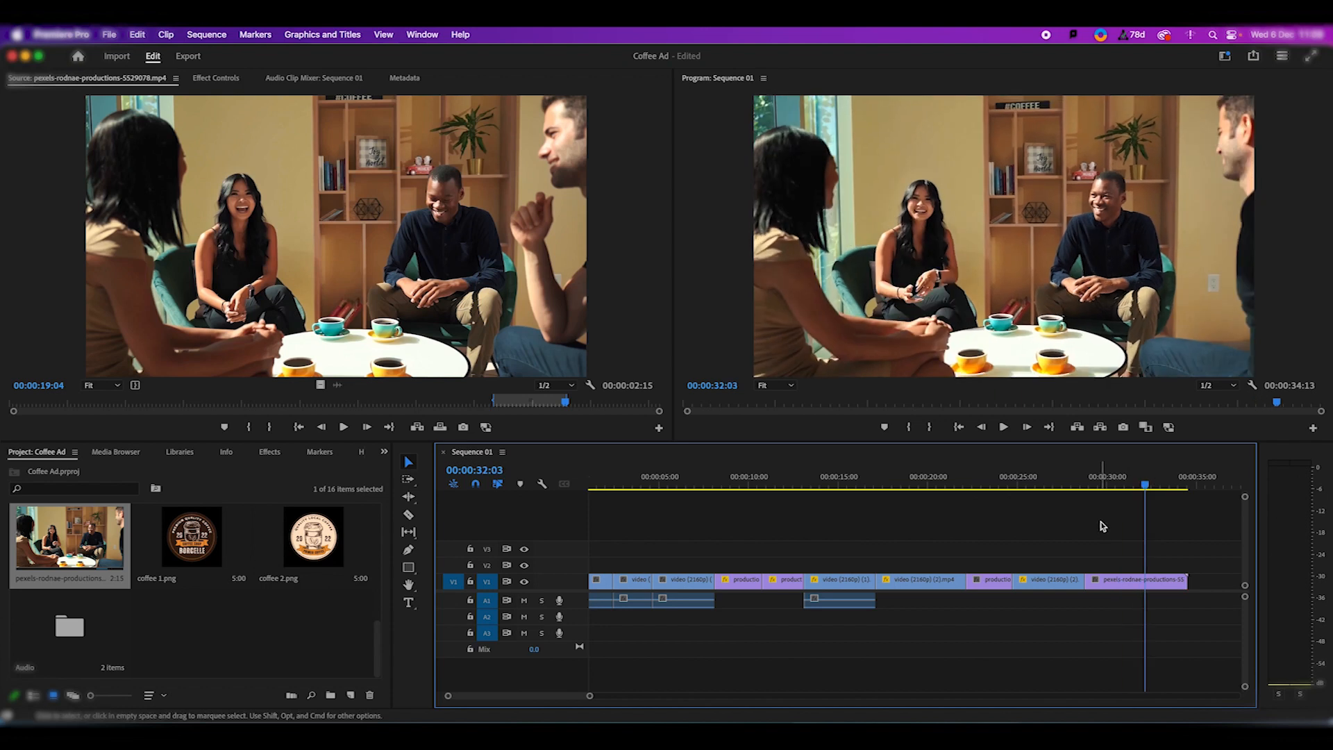
pyautogui.moveTo(1108, 486)
pyautogui.mouseDown()
pyautogui.moveTo(1063, 485)
pyautogui.moveTo(1145, 487)
pyautogui.moveTo(1132, 494)
pyautogui.mouseUp()
pyautogui.moveTo(1090, 498); pyautogui.dragTo(1063, 506)
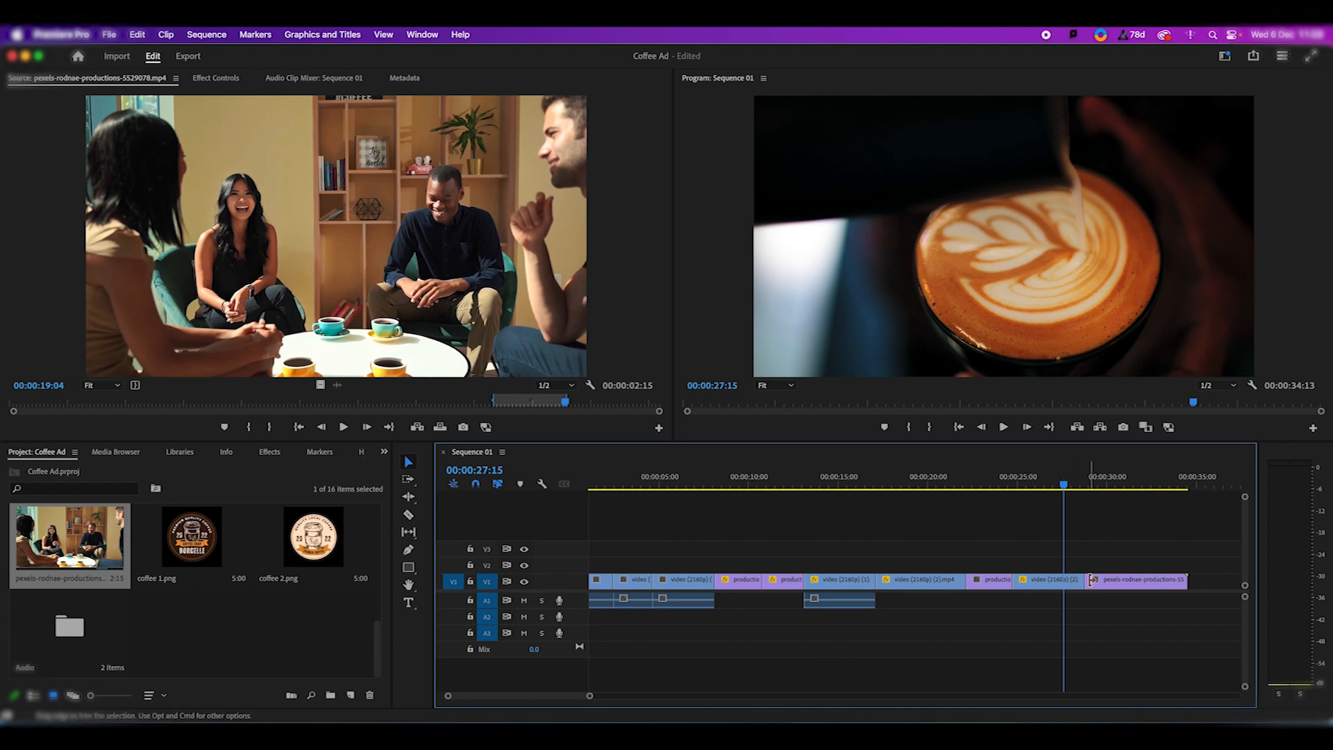
pyautogui.click(1077, 484)
pyautogui.moveTo(1079, 484); pyautogui.dragTo(1099, 484)
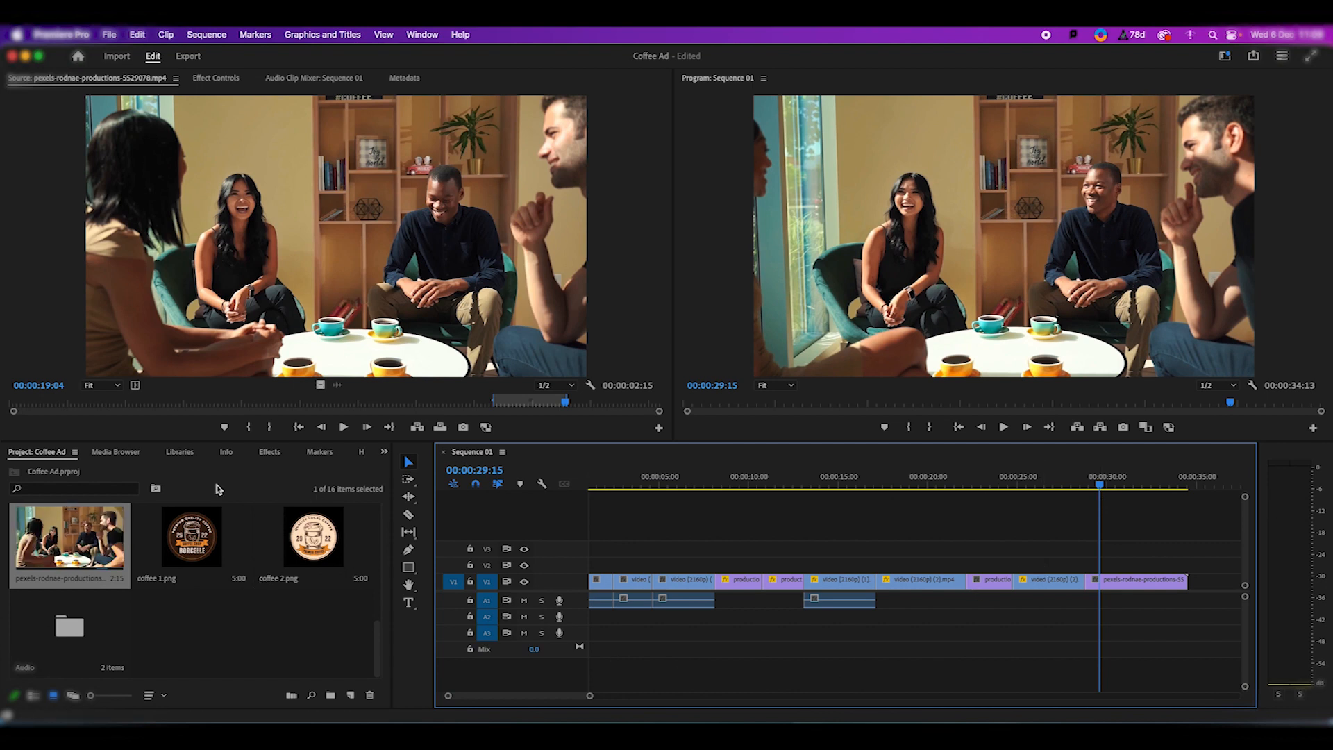
# Step: Find the Cross Dissolve transition, apply it to the cut between the last two clips on V1, and preview it
pyautogui.click(215, 626)
pyautogui.click(263, 456)
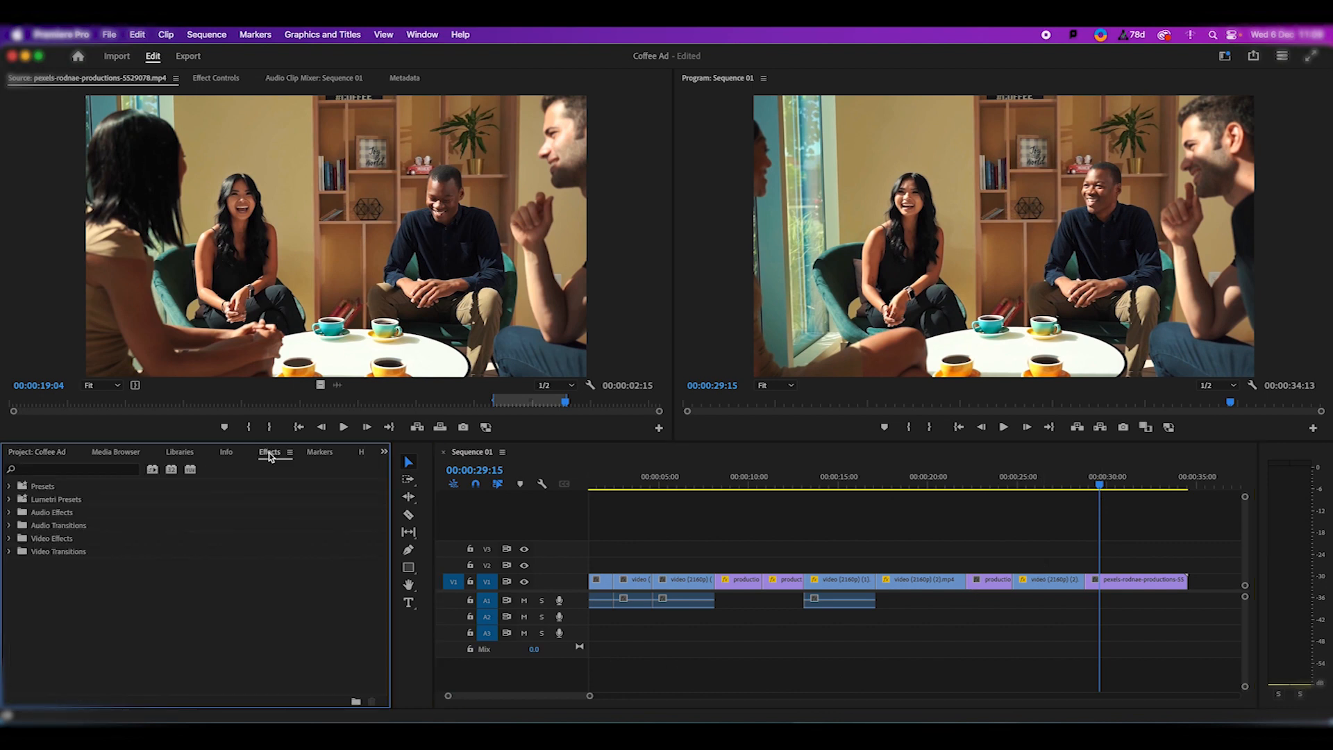
pyautogui.click(106, 471)
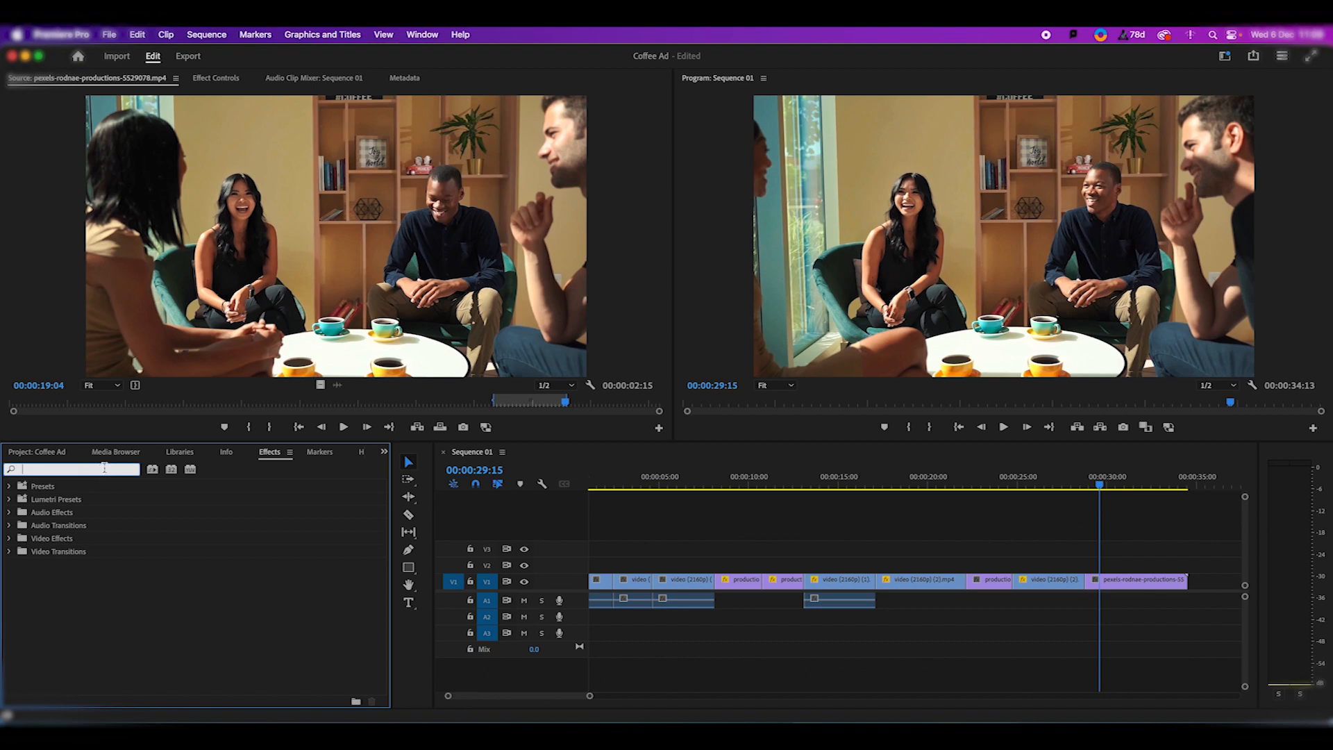
pyautogui.write('cross')
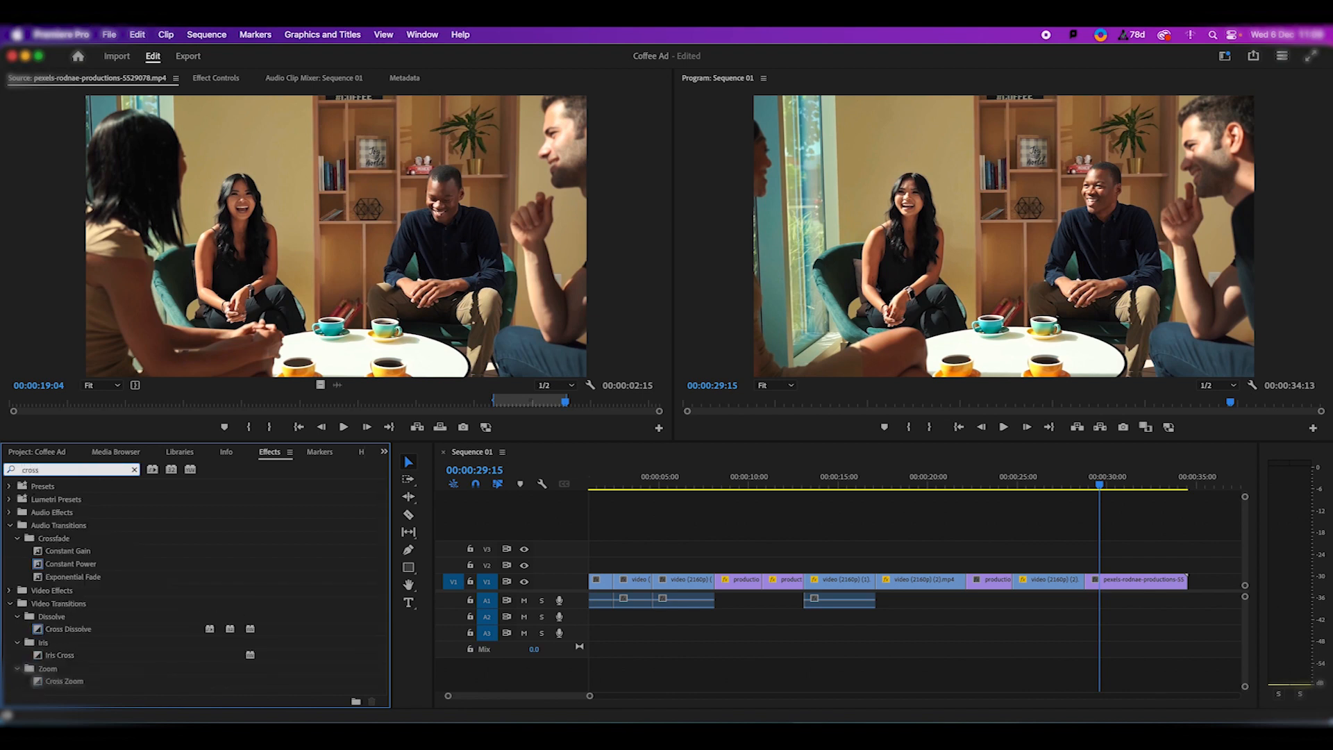
pyautogui.write(' dissolve')
pyautogui.click(69, 580)
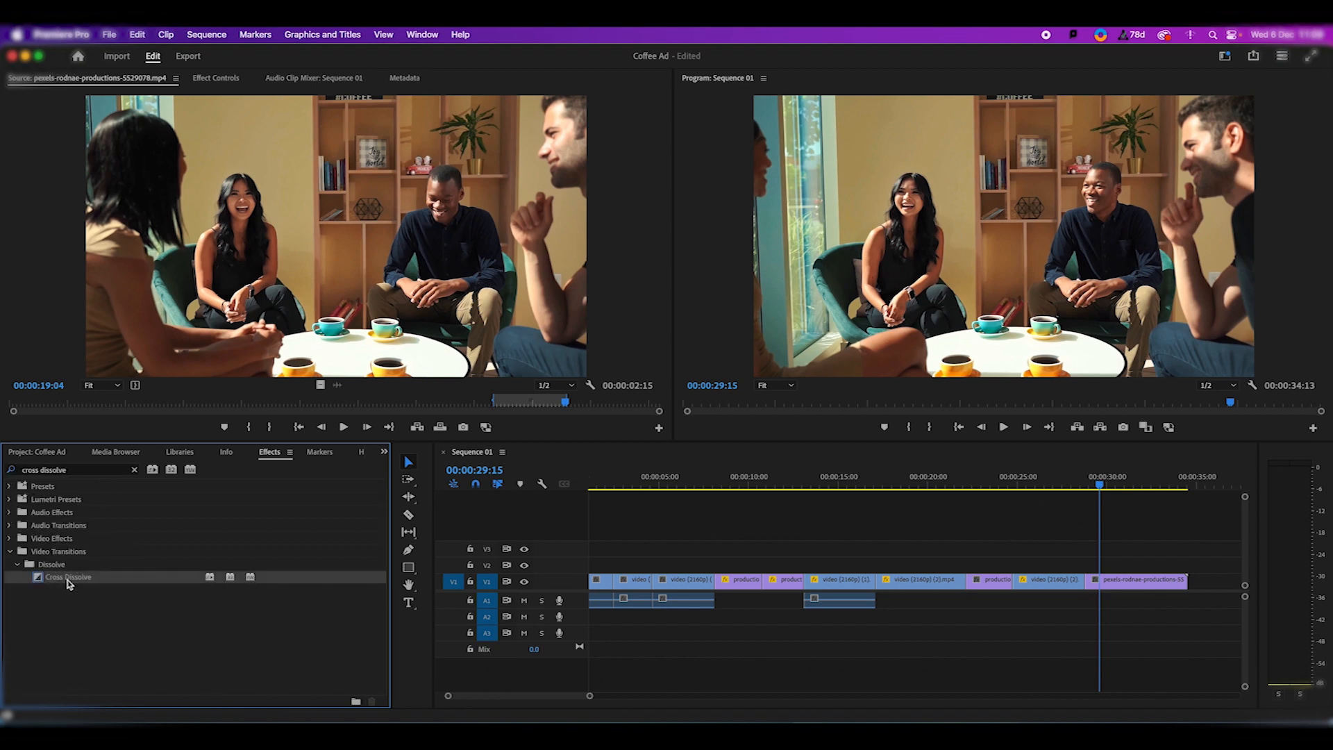
pyautogui.moveTo(67, 580); pyautogui.dragTo(1091, 582)
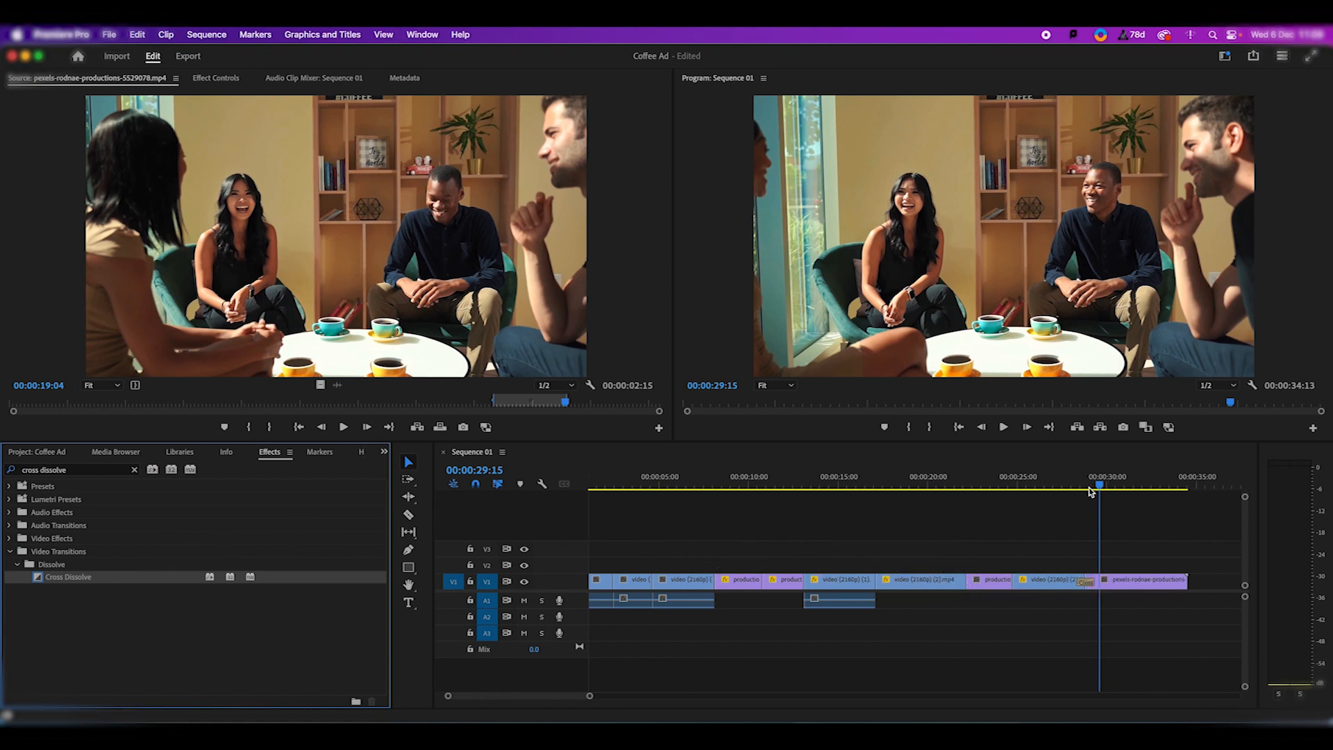
pyautogui.moveTo(1090, 489); pyautogui.dragTo(1068, 488)
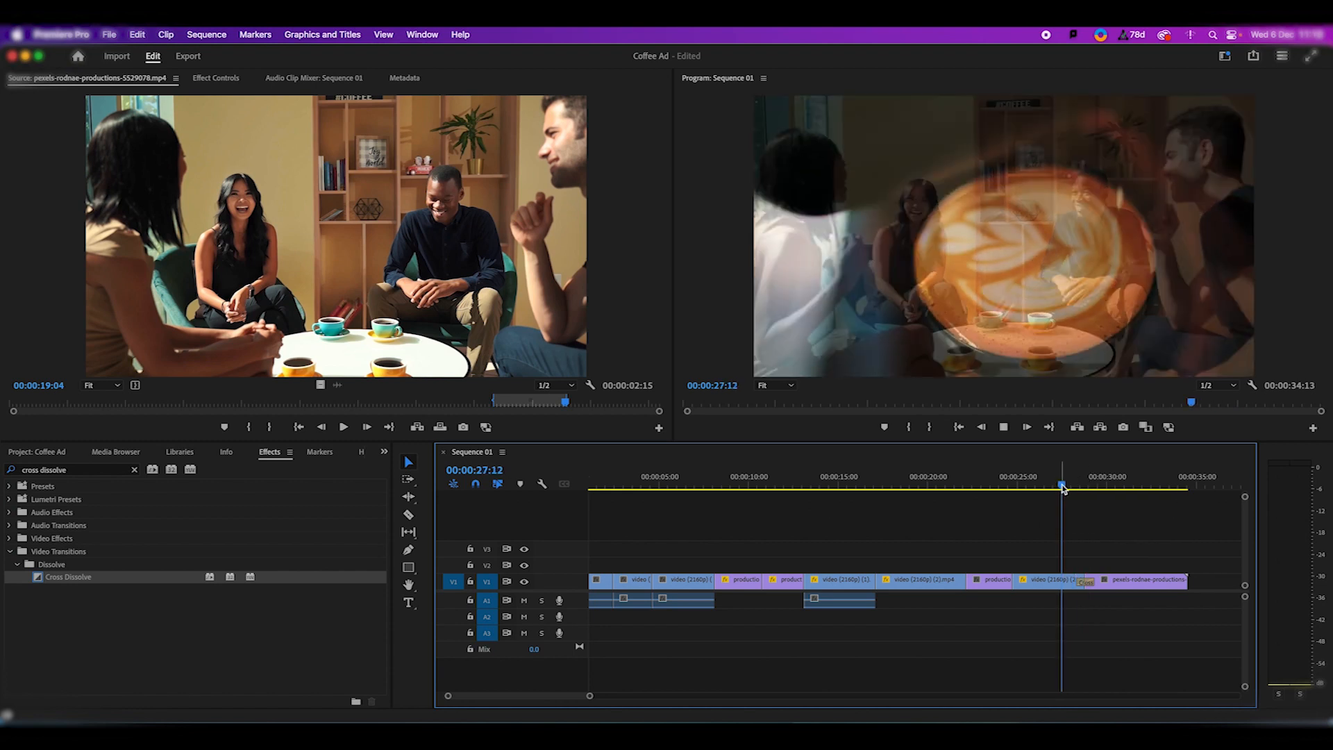
# Step: Lengthen the Cross Dissolve between the last two clips on V1 at both ends and play through the transition to check it
pyautogui.press('space')
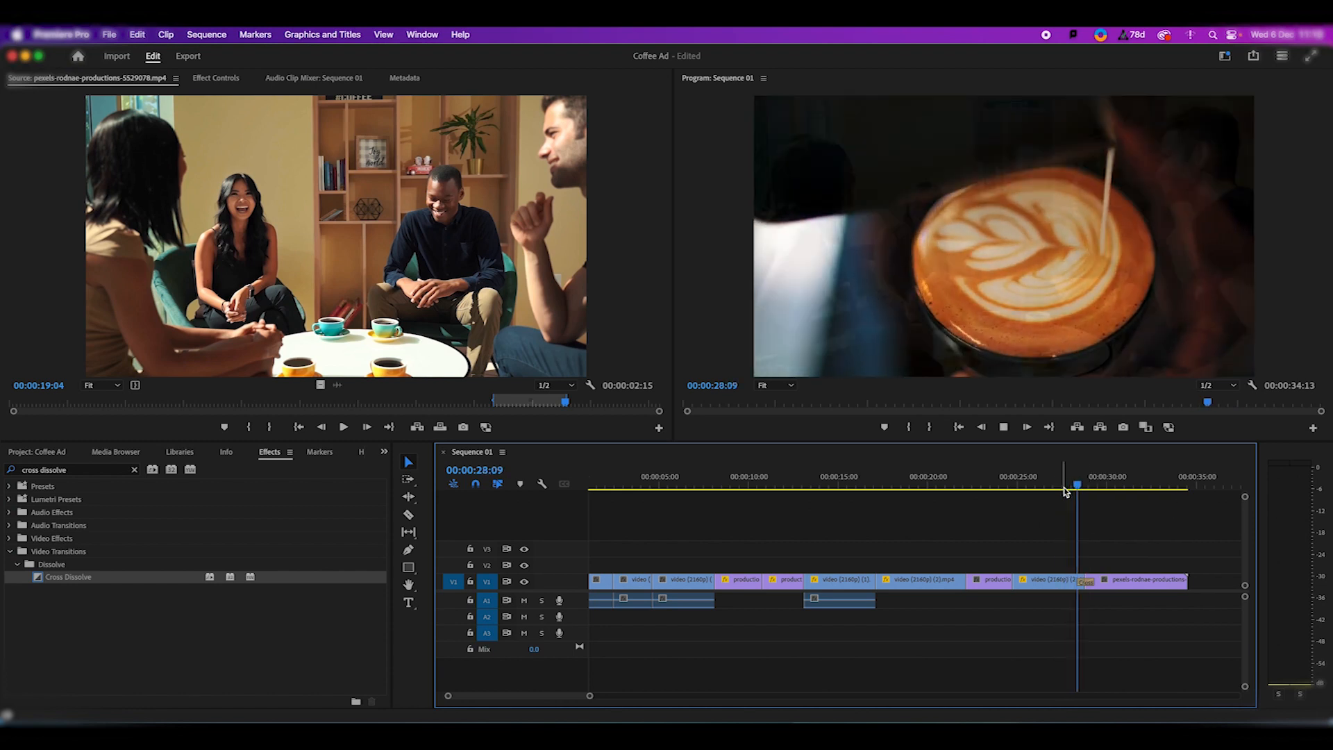
pyautogui.press('space')
pyautogui.moveTo(1087, 582); pyautogui.dragTo(1101, 581)
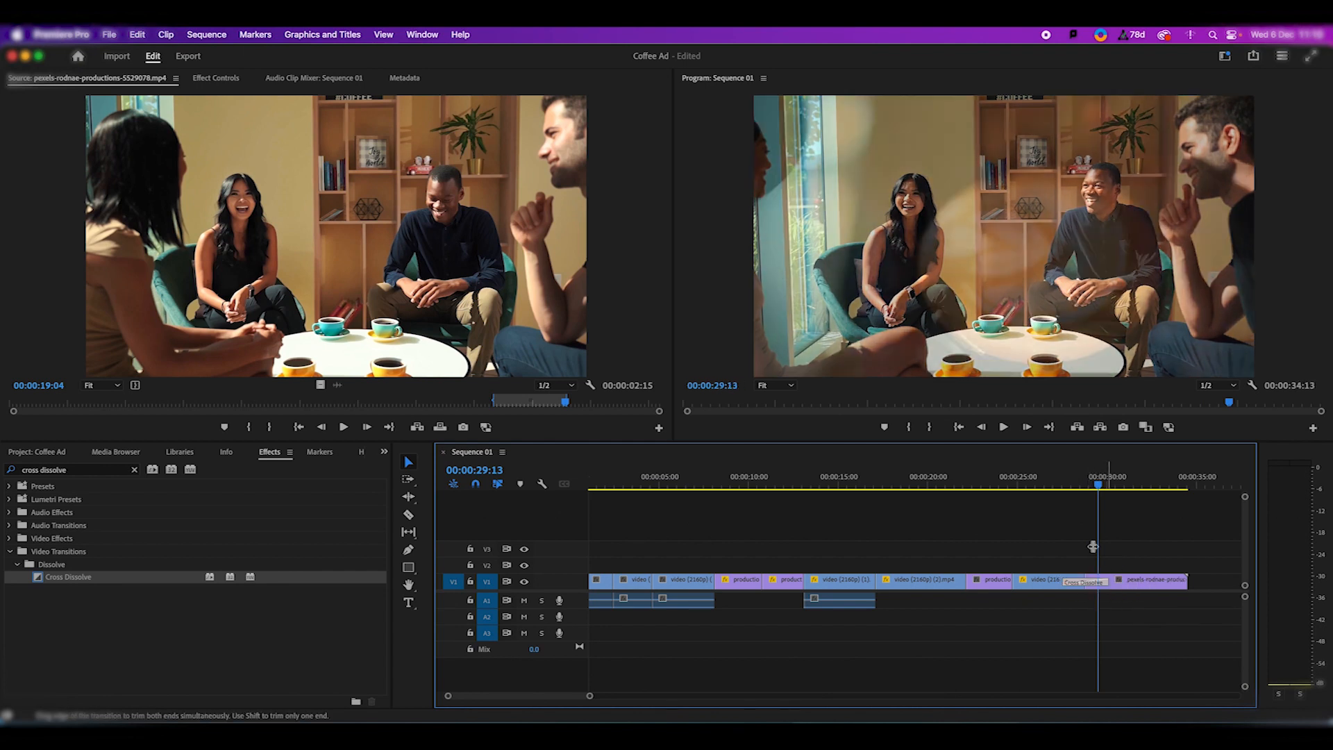
pyautogui.click(1063, 485)
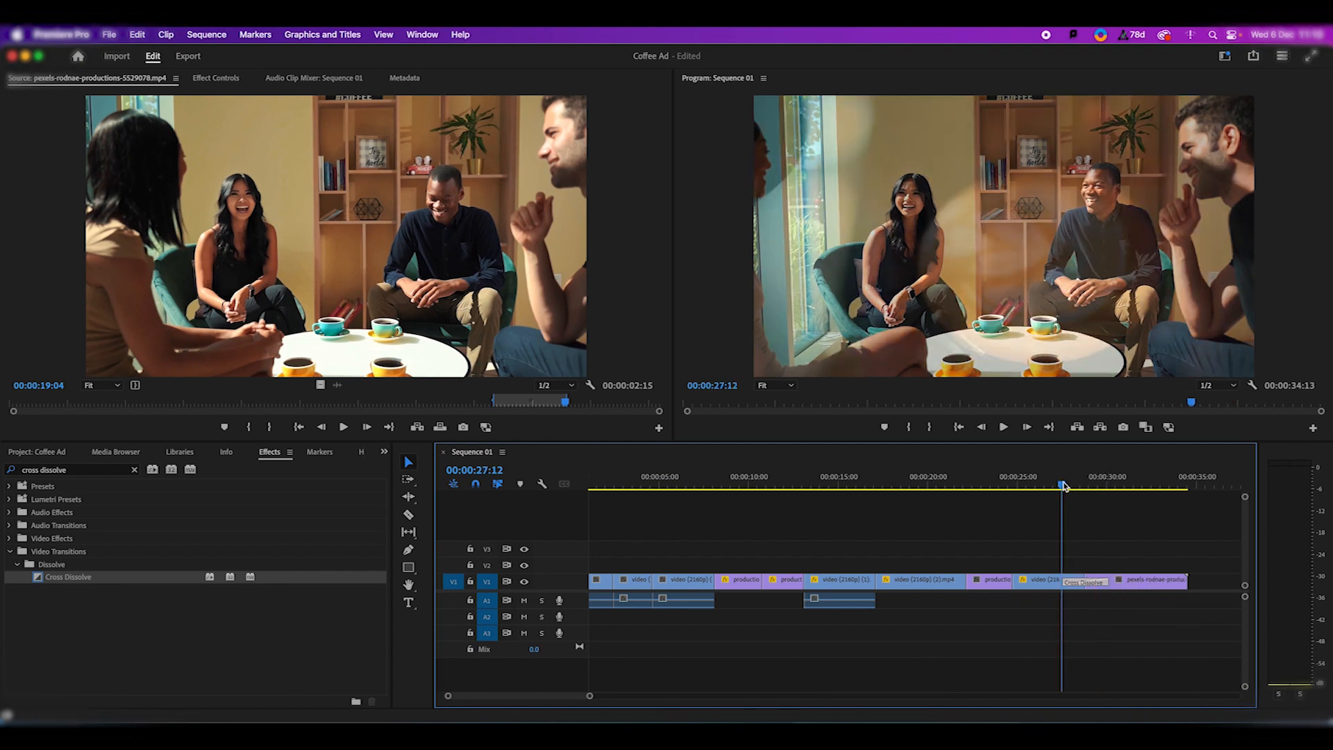
pyautogui.press('space')
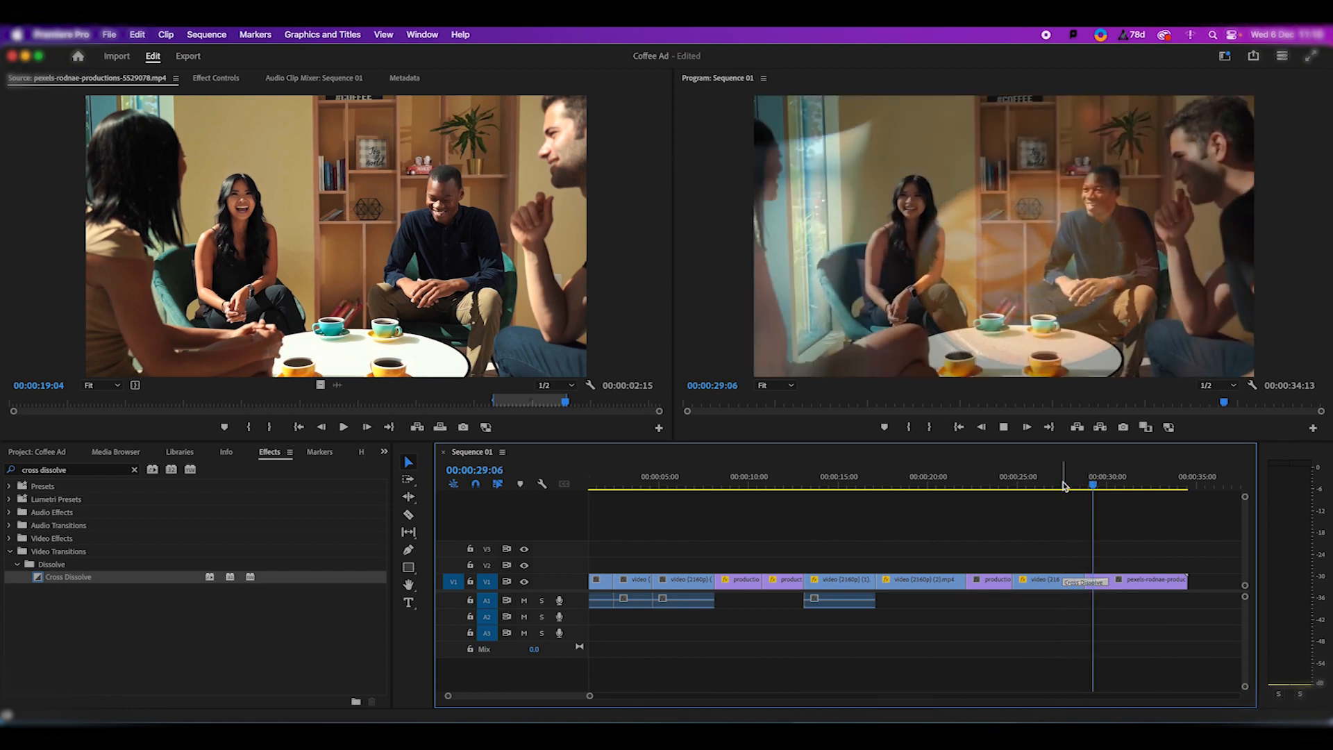
pyautogui.press('space')
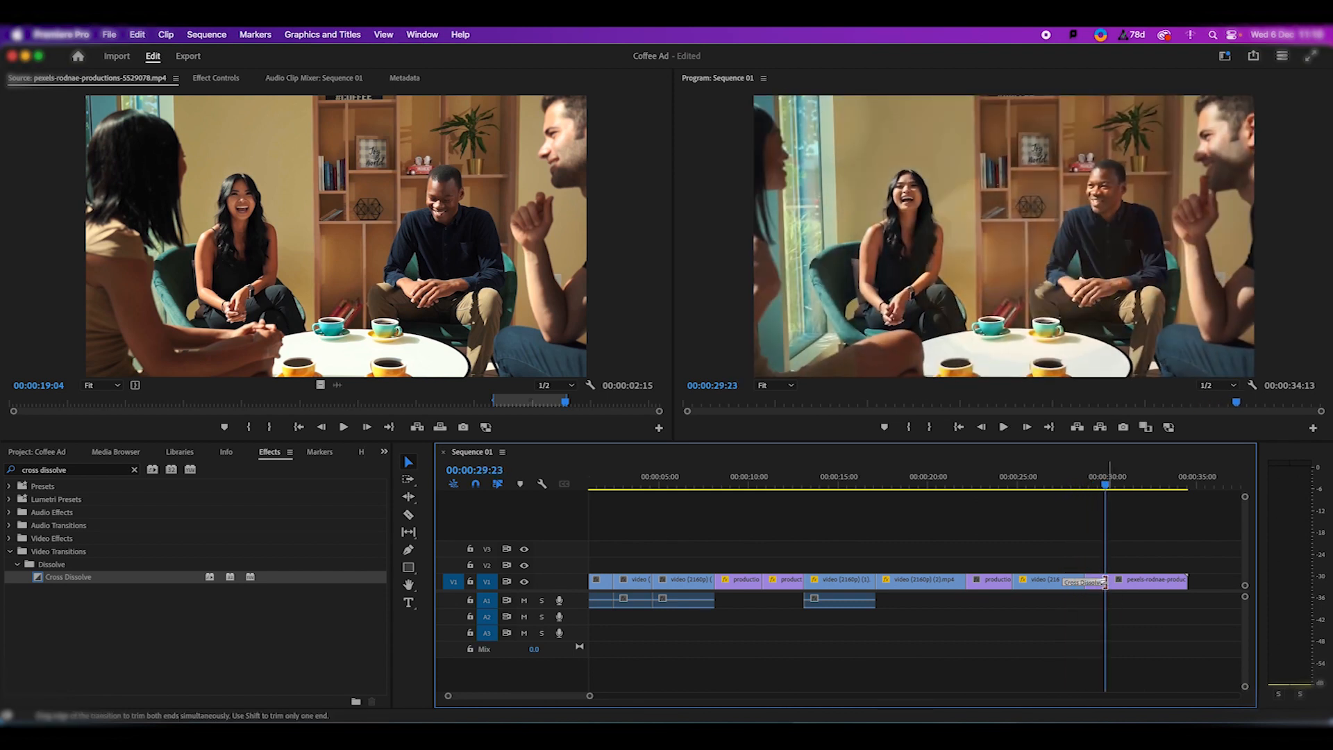
# Step: Shorten the Cross Dissolve between the last two clips on V1 to a duration of about 00:00:02:03 and preview it
pyautogui.moveTo(1104, 583); pyautogui.dragTo(1100, 584)
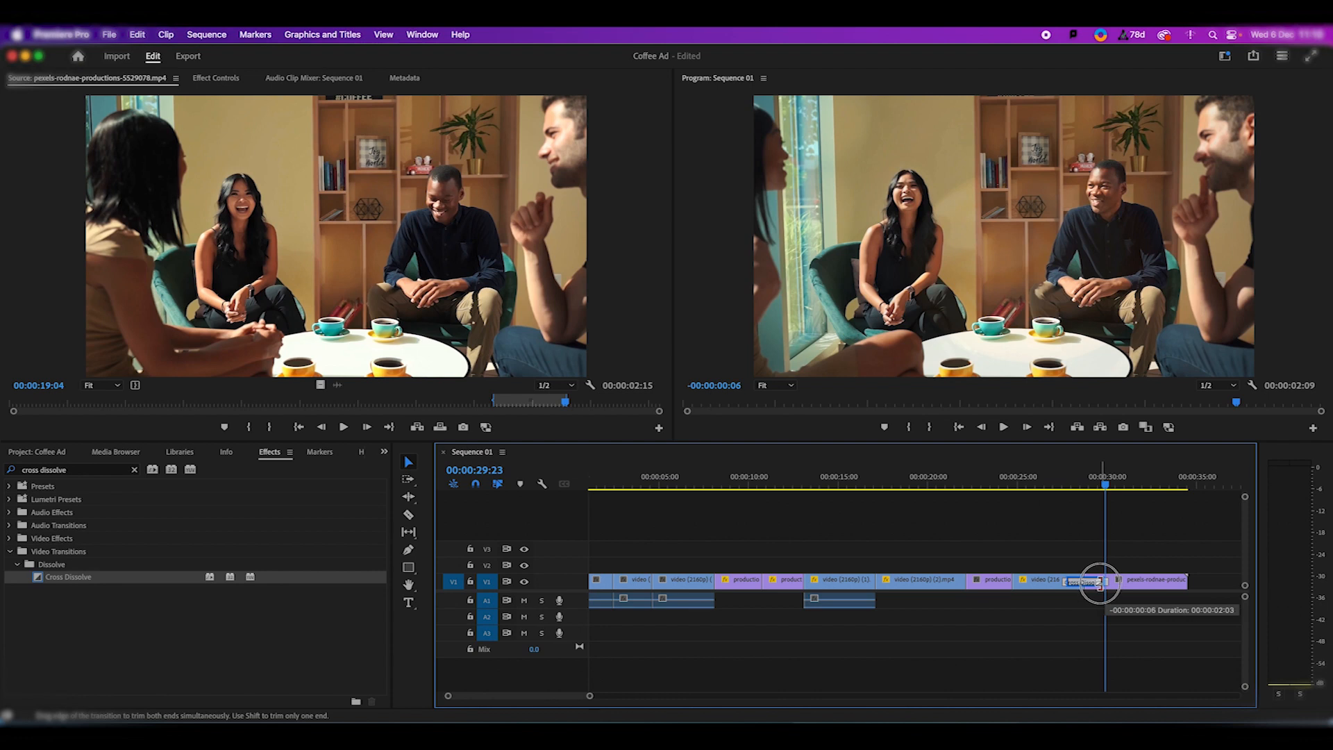
pyautogui.click(1076, 486)
pyautogui.press('space')
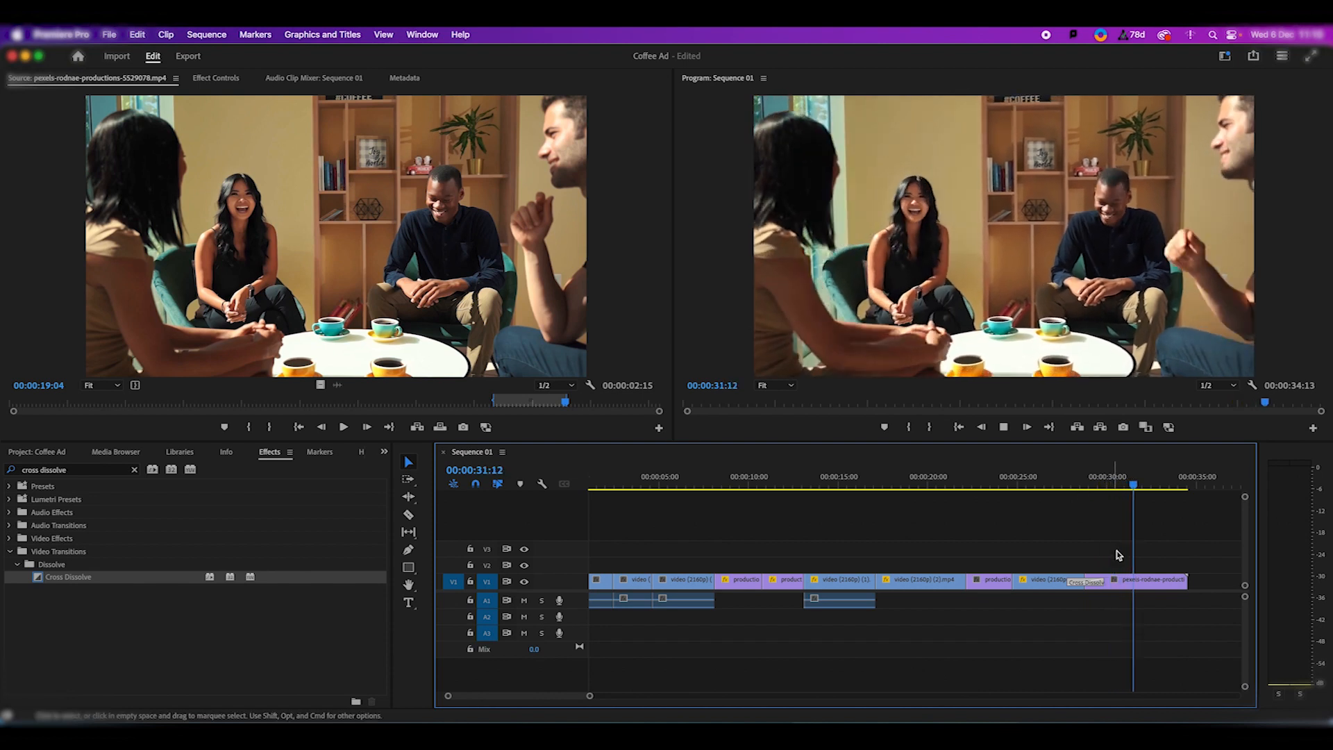
pyautogui.press('space')
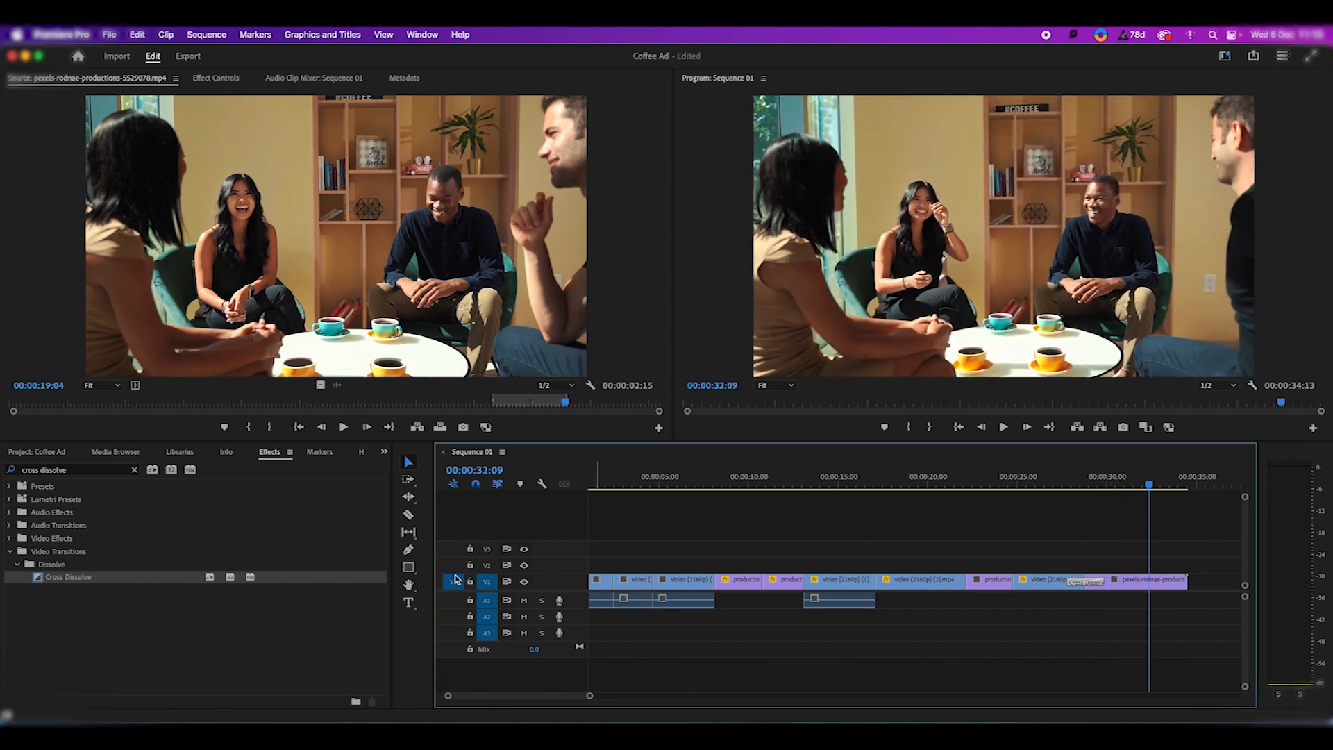